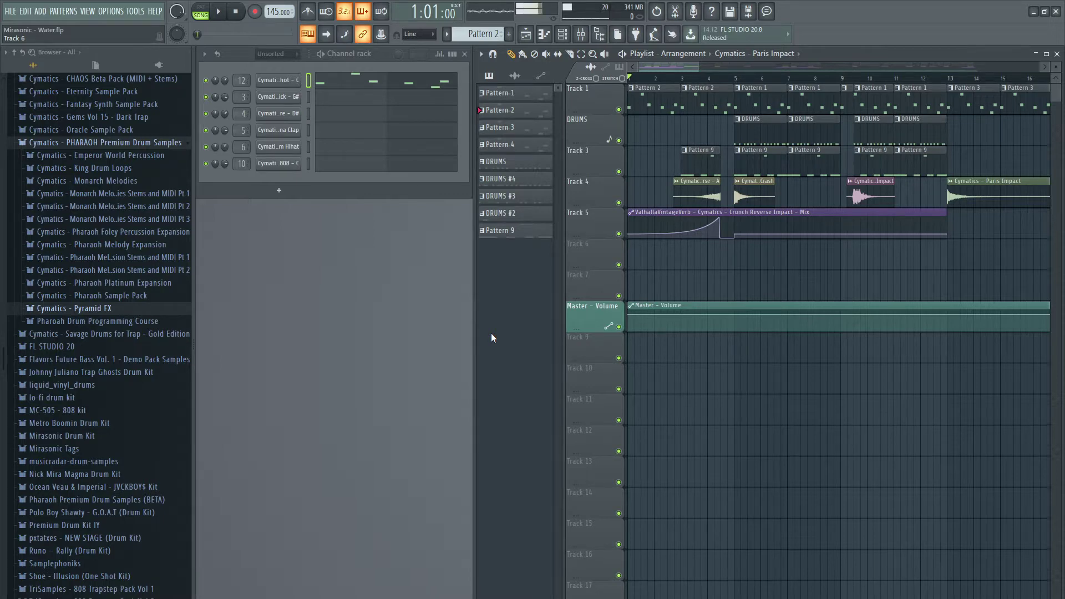
Zoom the playlist out so the whole song is visible
{"action": "scroll", "coordinate": [719, 82], "scroll_direction": "down", "scroll_amount": 3}
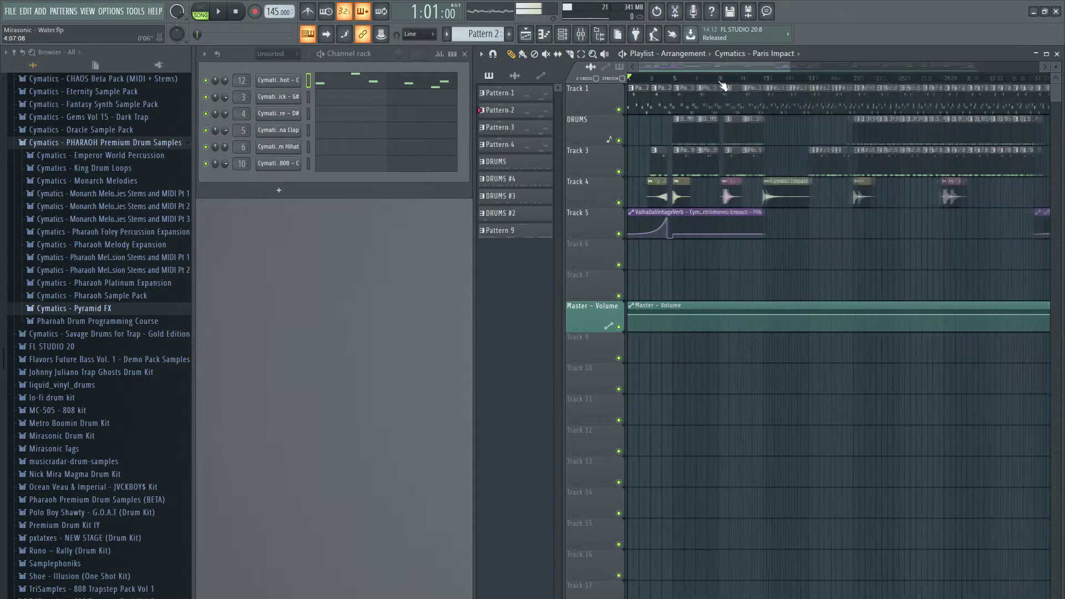
{"action": "mouse_move", "coordinate": [789, 68]}
{"action": "left_mouse_down"}
{"action": "mouse_move", "coordinate": [980, 77]}
{"action": "mouse_move", "coordinate": [646, 71]}
{"action": "mouse_move", "coordinate": [660, 71]}
{"action": "left_mouse_up"}
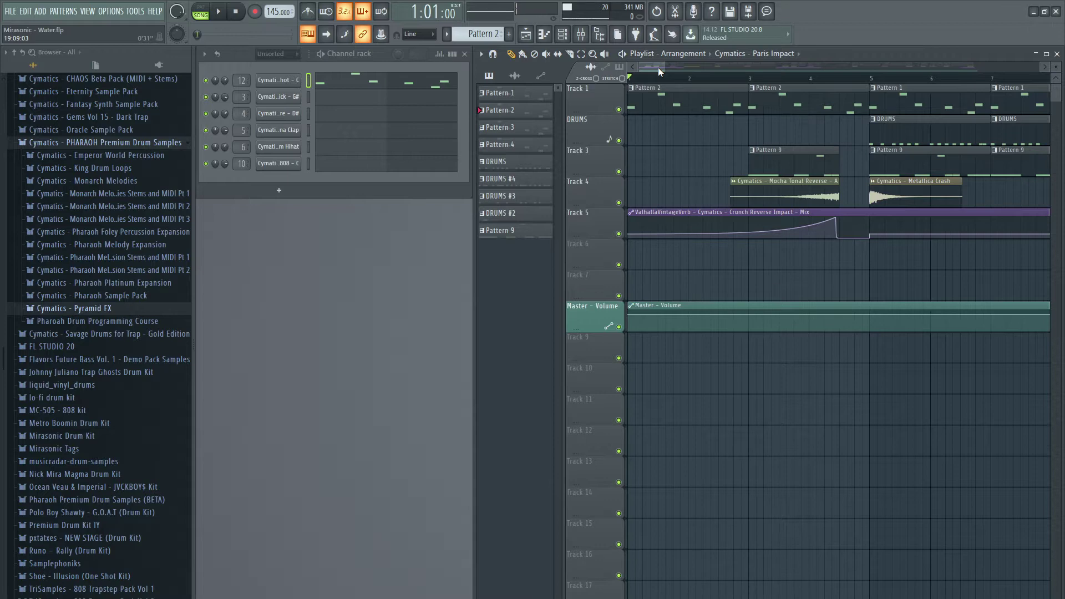
{"action": "mouse_move", "coordinate": [658, 67]}
{"action": "left_mouse_down"}
{"action": "mouse_move", "coordinate": [817, 69]}
{"action": "mouse_move", "coordinate": [660, 71]}
{"action": "left_mouse_up"}
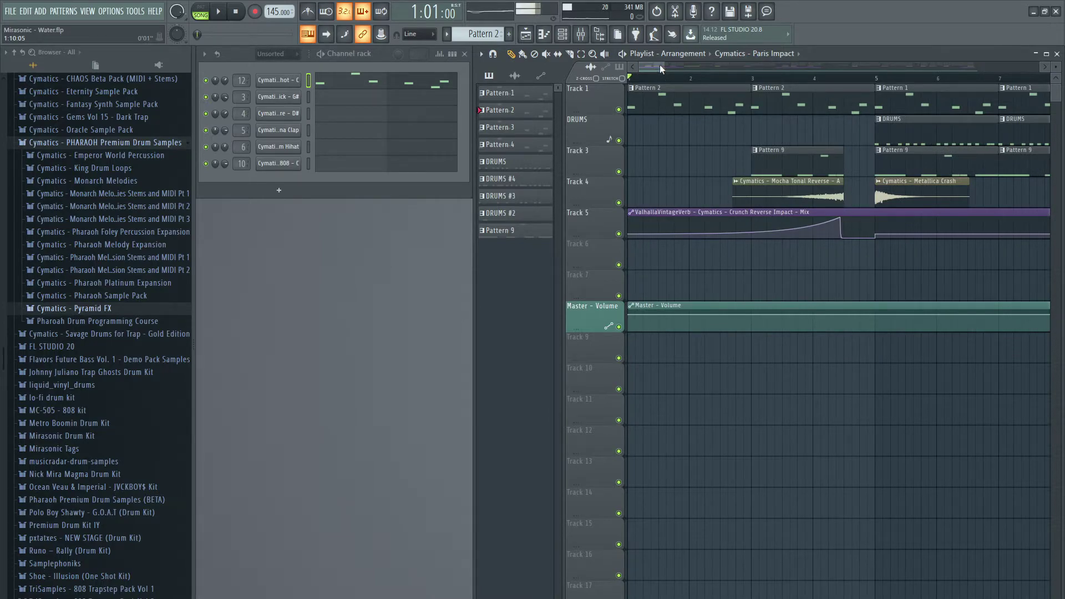
{"action": "scroll", "coordinate": [660, 64], "scroll_direction": "down", "scroll_amount": 5}
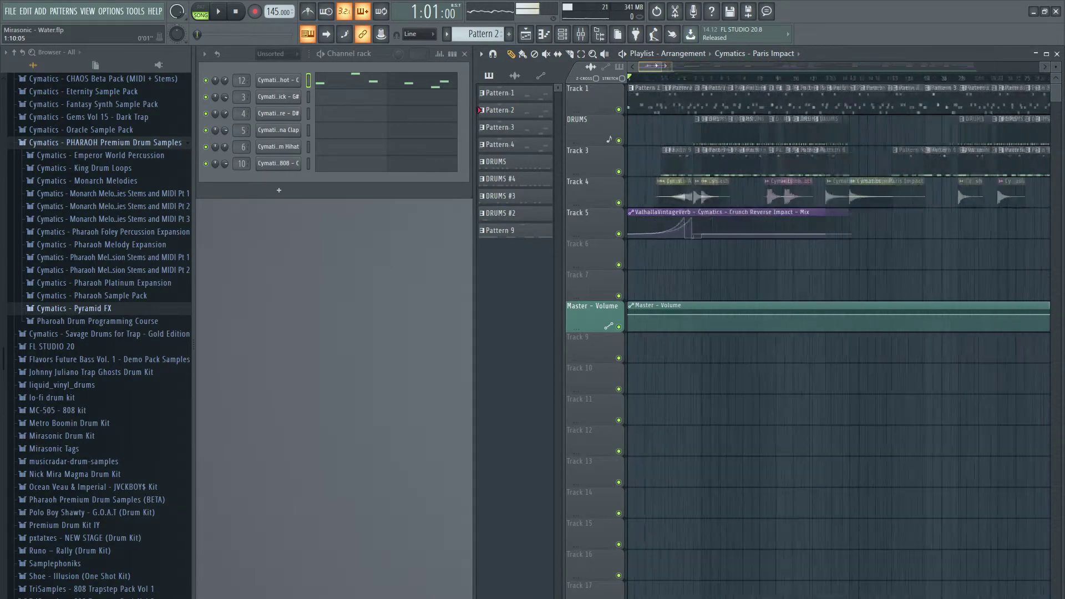
{"action": "scroll", "coordinate": [660, 64], "scroll_direction": "up", "scroll_amount": 5}
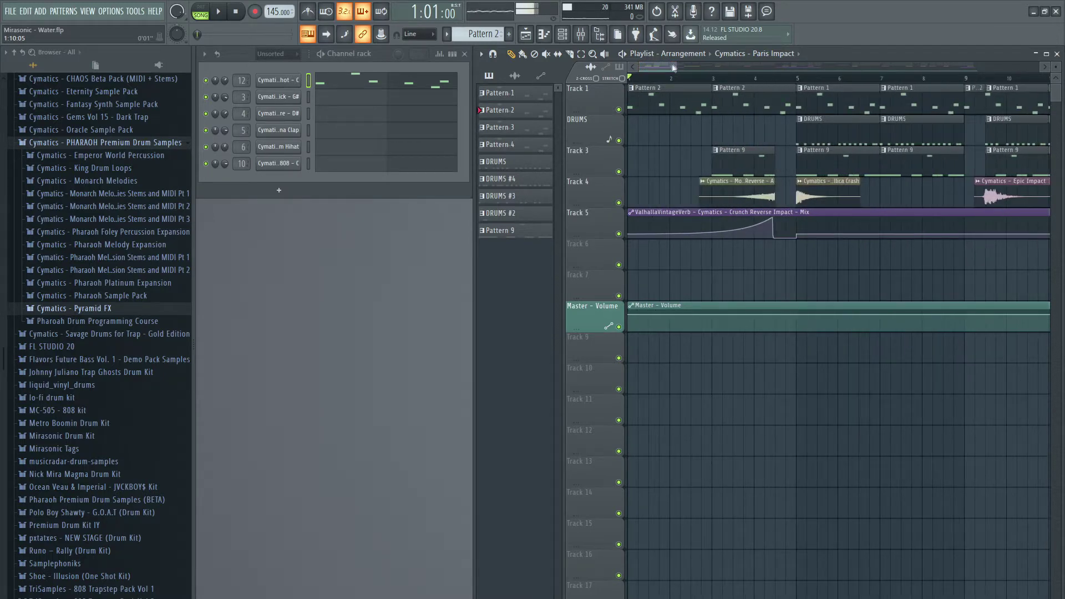
{"action": "mouse_move", "coordinate": [676, 65]}
{"action": "left_mouse_down"}
{"action": "mouse_move", "coordinate": [996, 88]}
{"action": "mouse_move", "coordinate": [976, 87]}
{"action": "left_mouse_up"}
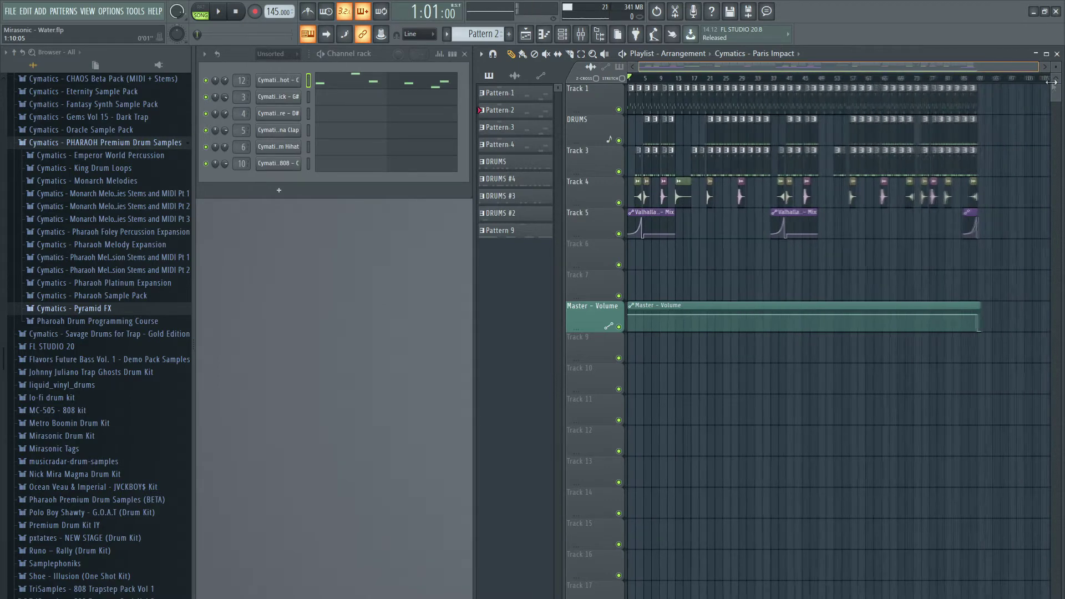
{"action": "scroll", "coordinate": [668, 65], "scroll_direction": "up", "scroll_amount": 5}
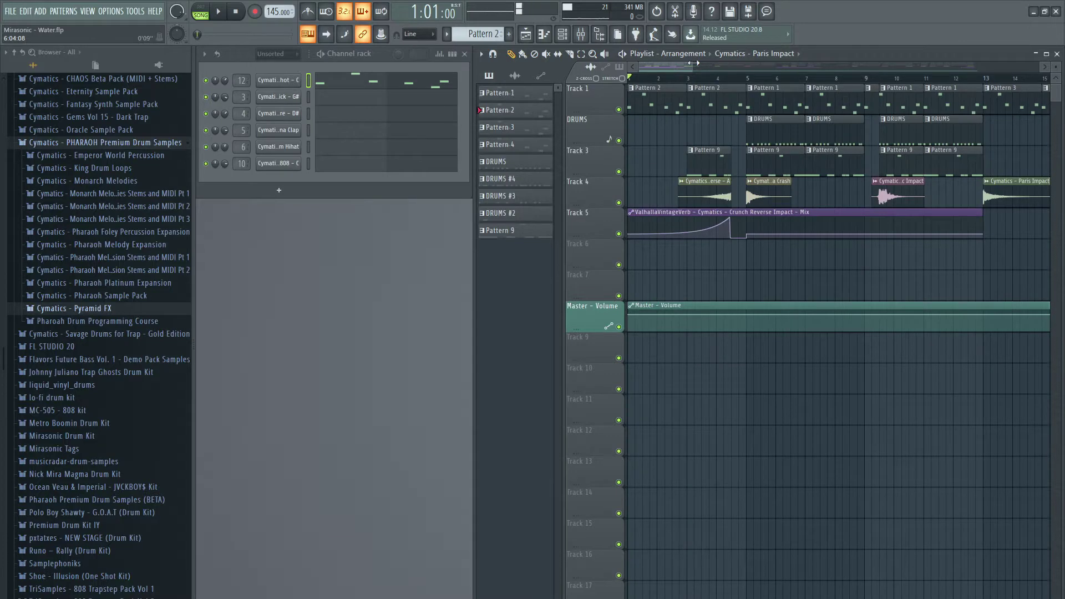
{"action": "left_click_drag", "start_coordinate": [693, 65], "coordinate": [663, 70]}
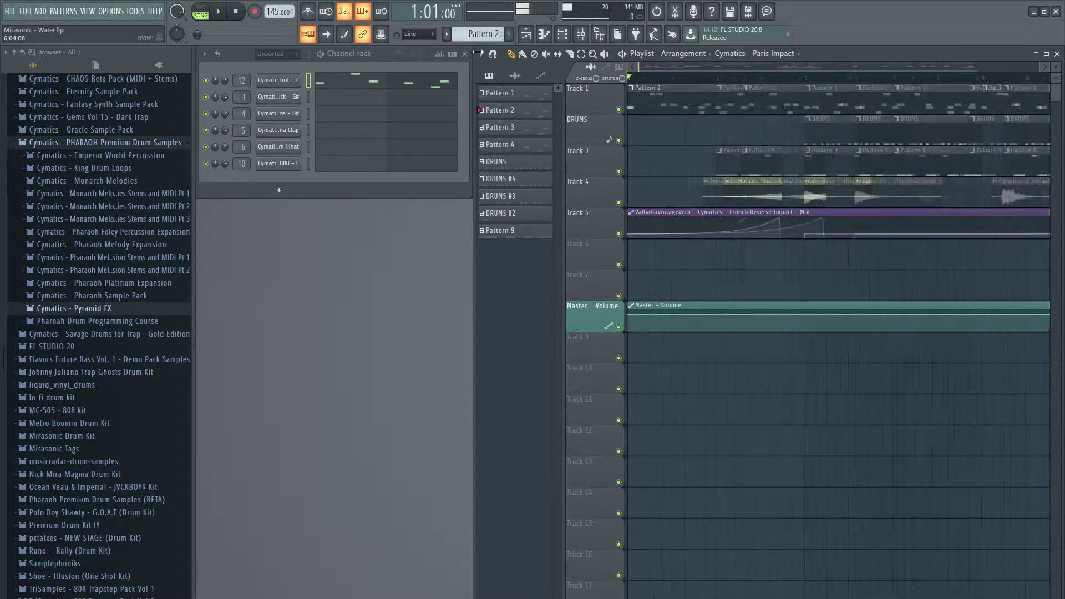
Play the beat, jumping ahead to bar 3, then stop and return to the start
{"action": "key", "text": "space"}
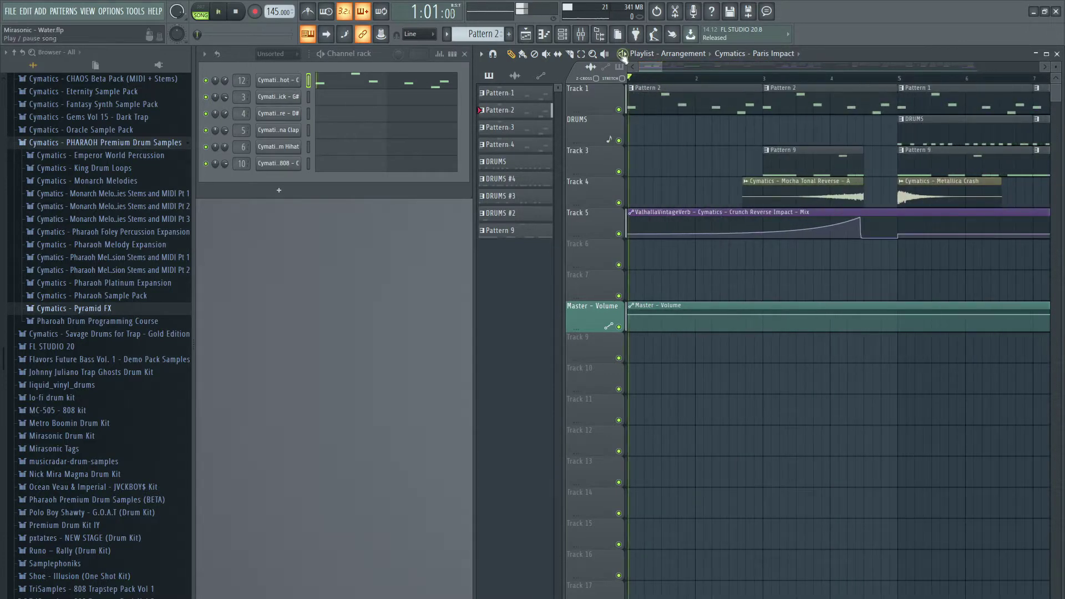
{"action": "left_click", "coordinate": [765, 78]}
{"action": "left_click_drag", "start_coordinate": [662, 66], "coordinate": [1012, 69]}
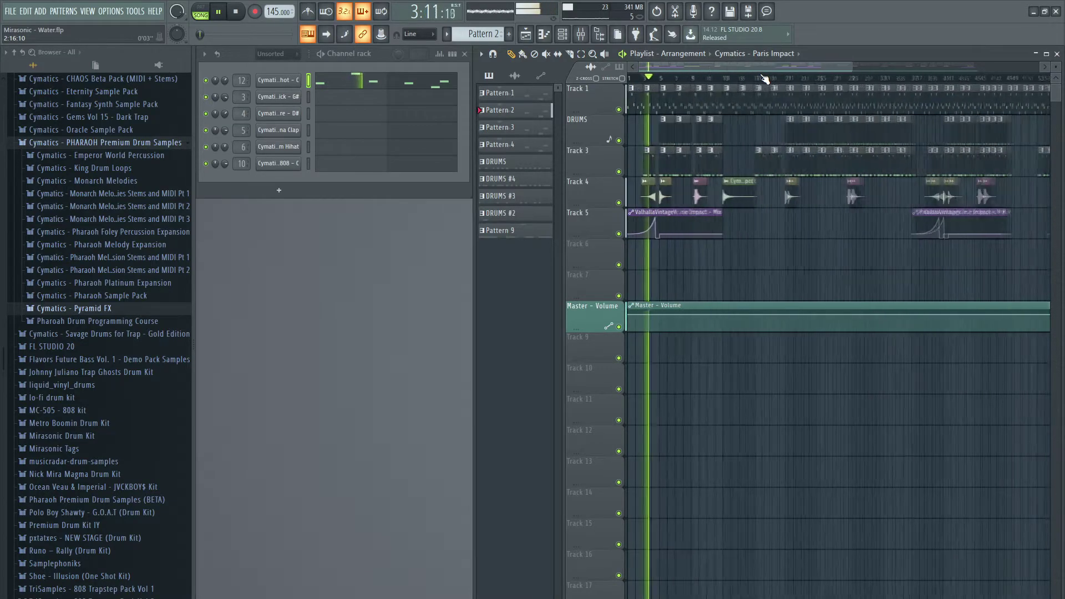
{"action": "left_click_drag", "start_coordinate": [1012, 69], "coordinate": [702, 66]}
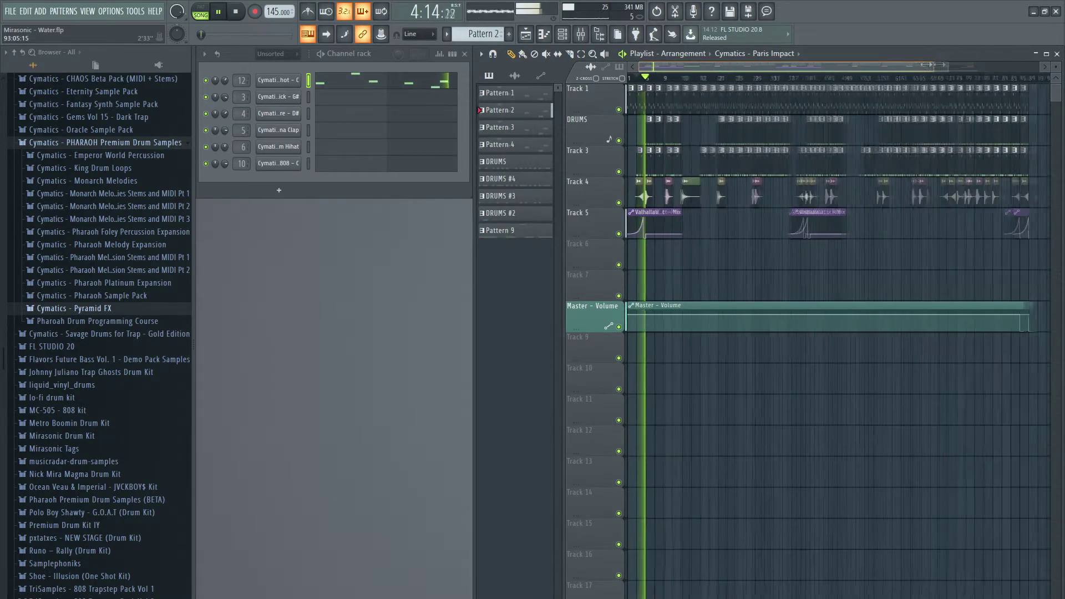
{"action": "key", "text": "space"}
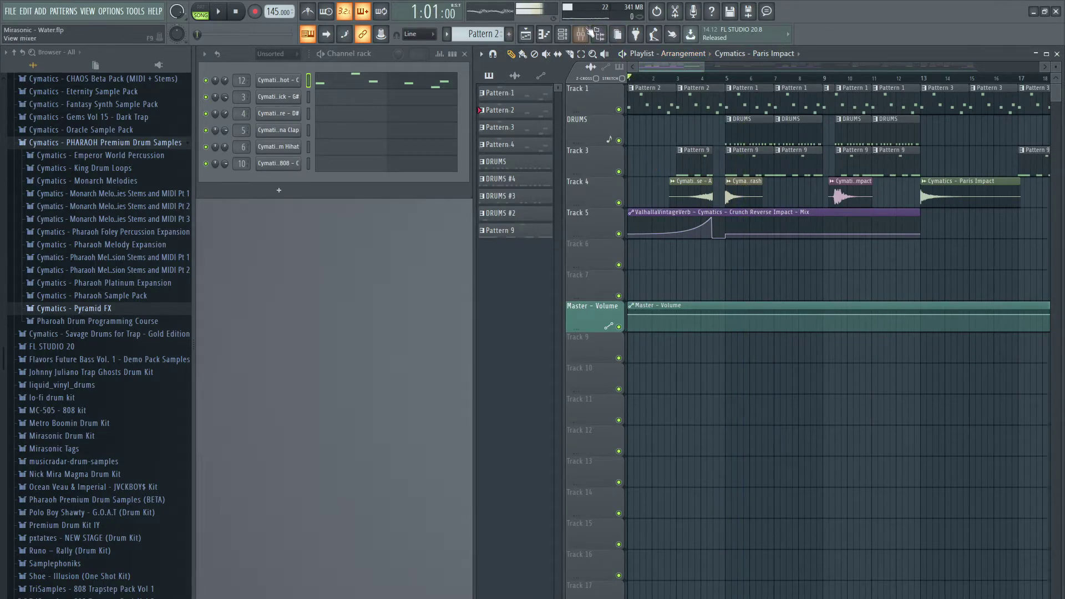
Open the Mixer and inspect the FabFilter Pro-L 2 limiter on the Master channel
{"action": "left_click", "coordinate": [580, 34]}
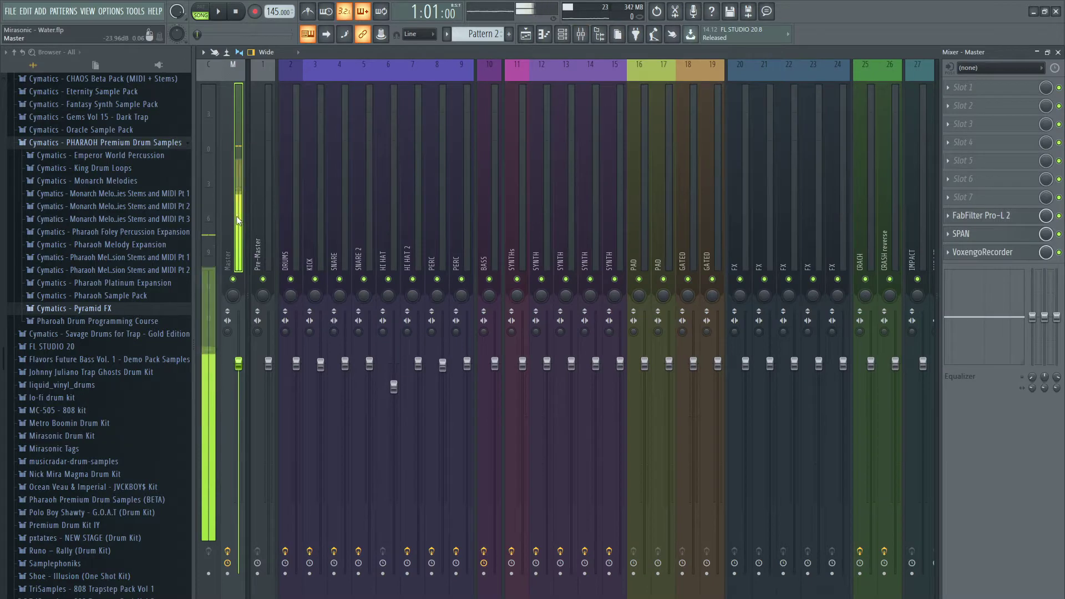
{"action": "left_click", "coordinate": [1058, 52]}
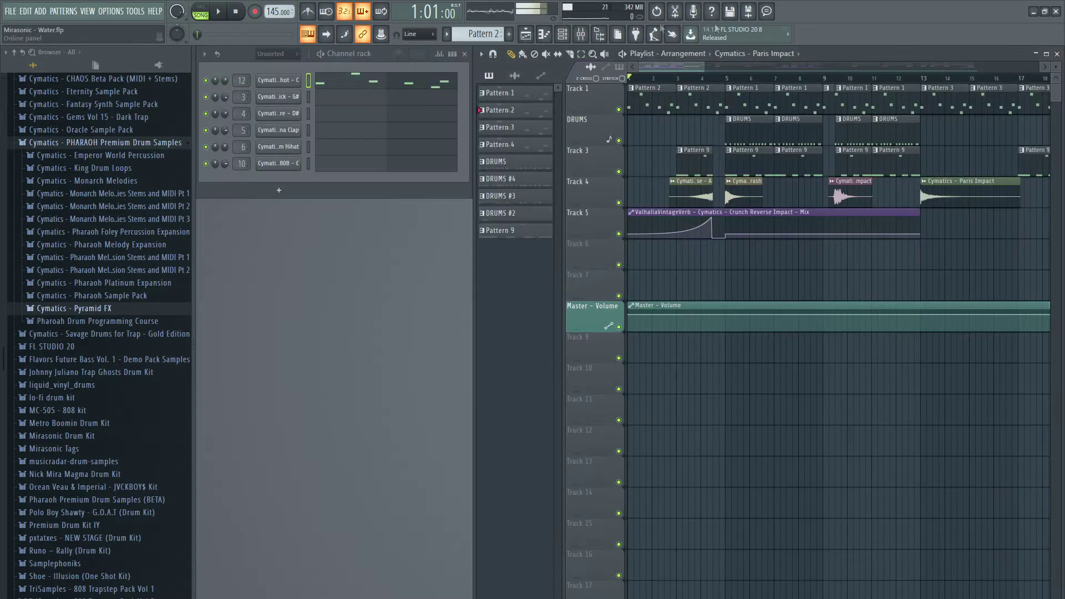
{"action": "left_click_drag", "start_coordinate": [660, 82], "coordinate": [679, 81]}
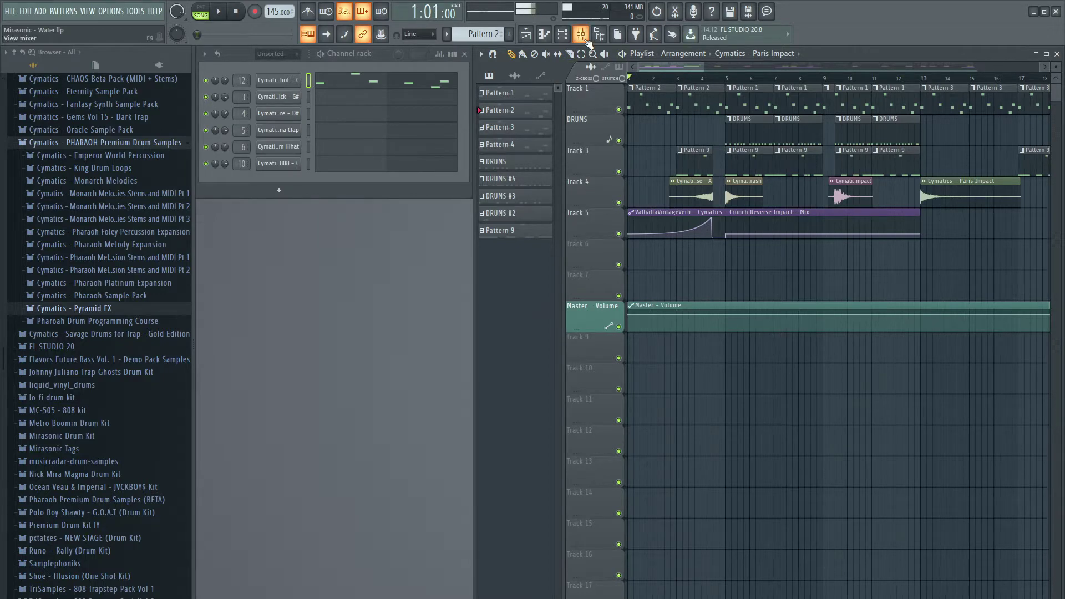
{"action": "left_click", "coordinate": [580, 34]}
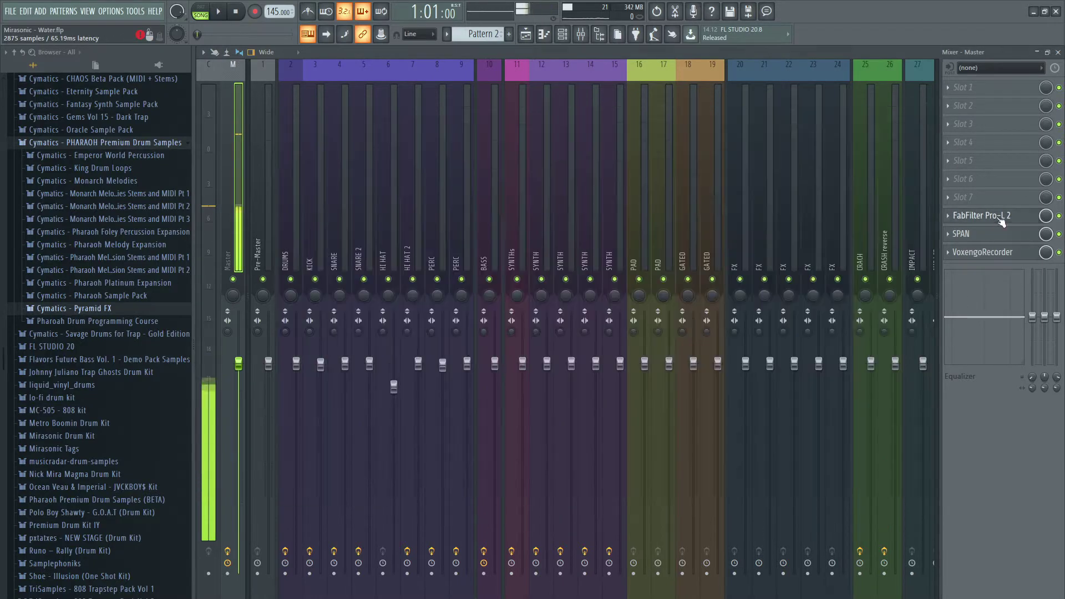
{"action": "left_click", "coordinate": [997, 217]}
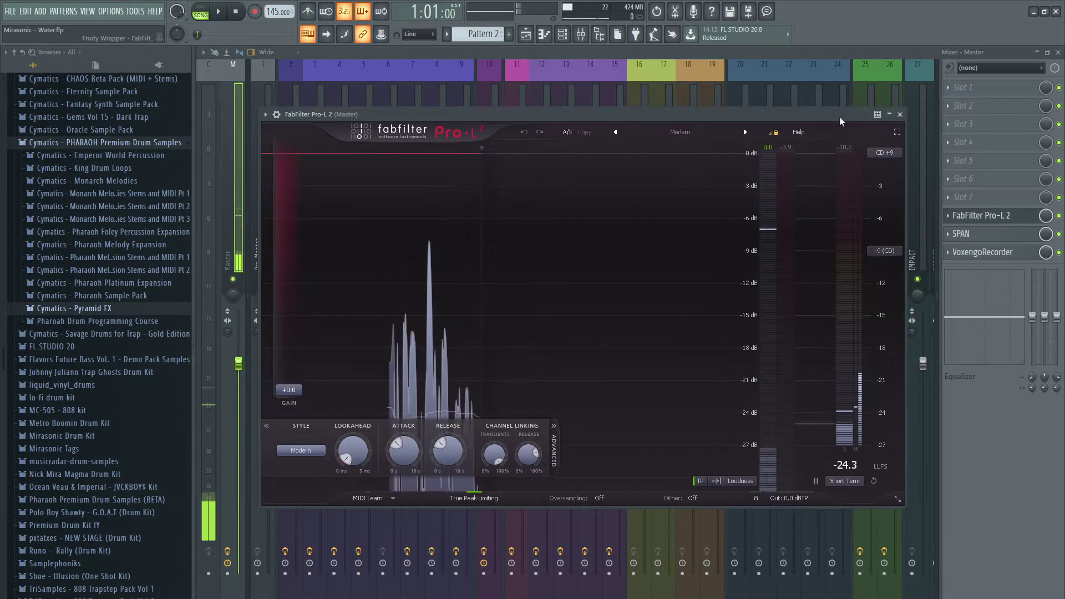
{"action": "left_click", "coordinate": [982, 216]}
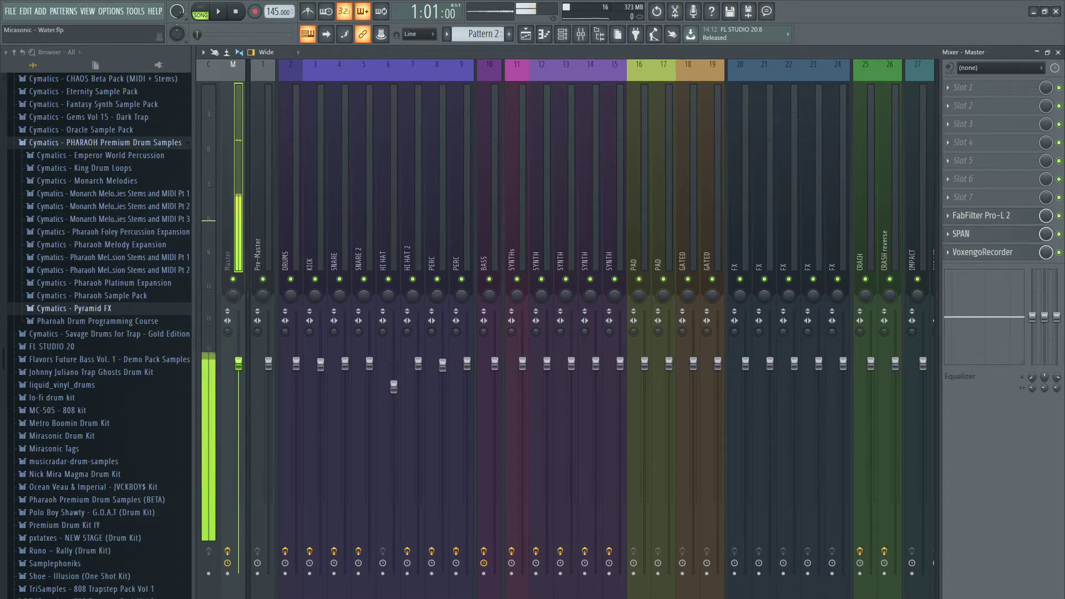
{"action": "key", "text": "F9"}
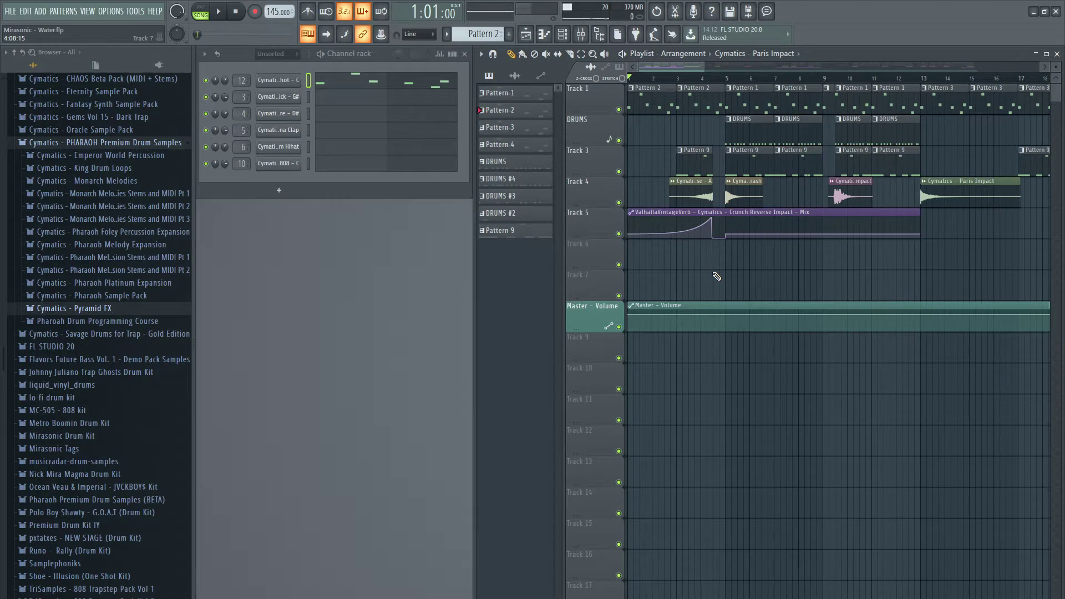
Recheck Pro-L 2 on the Master, close the Mixer, and switch to the beat's project folder
{"action": "left_click", "coordinate": [588, 35]}
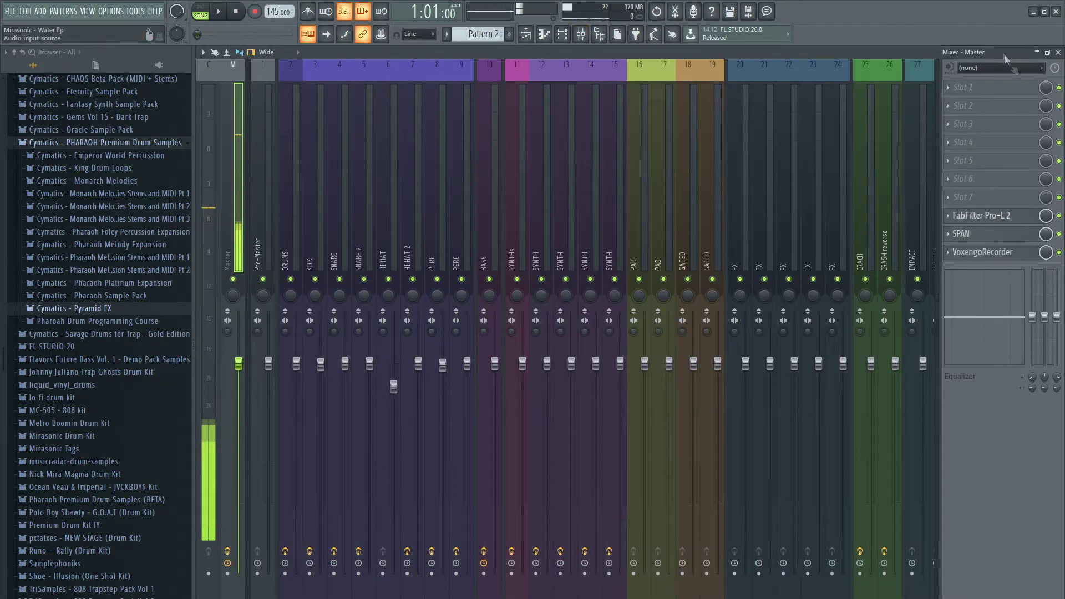
{"action": "left_click", "coordinate": [1010, 218]}
{"action": "left_click", "coordinate": [1004, 217]}
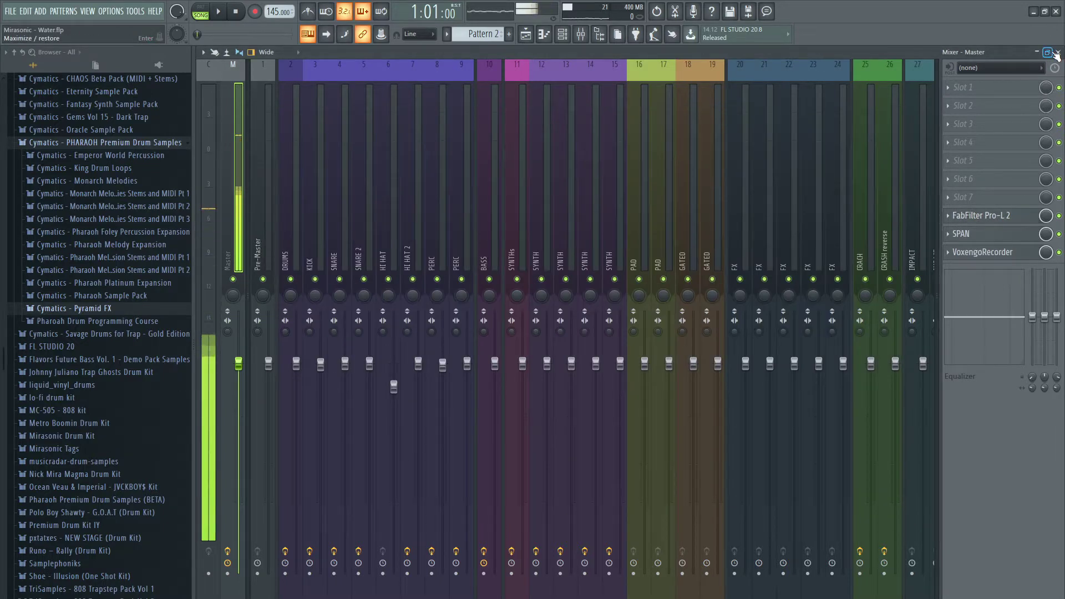
{"action": "left_click", "coordinate": [1057, 53]}
{"action": "key", "text": "alt+Tab"}
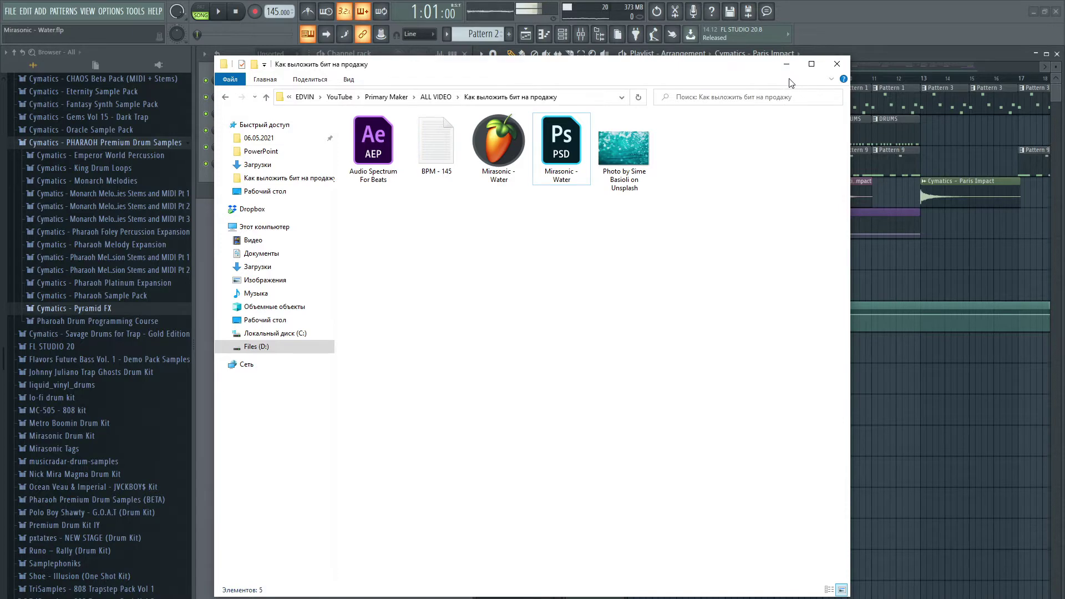
Export the song via File > Export > Wave file as Mirasonic - Water, with MP3 ticked alongside WAV
{"action": "left_click", "coordinate": [785, 64]}
{"action": "left_click", "coordinate": [10, 11]}
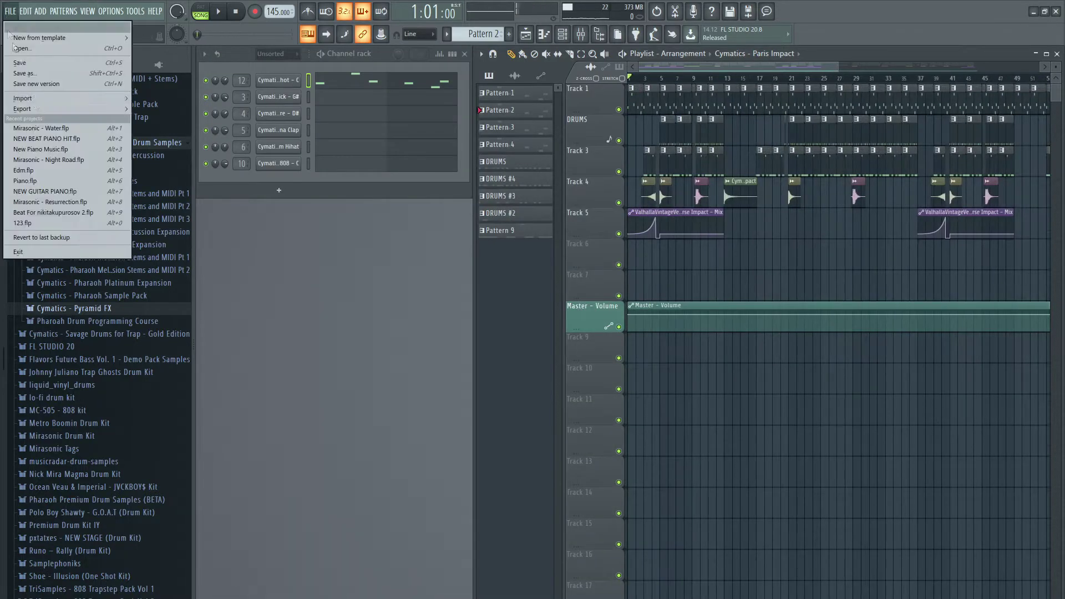
{"action": "mouse_move", "coordinate": [23, 109]}
{"action": "left_click", "coordinate": [177, 119]}
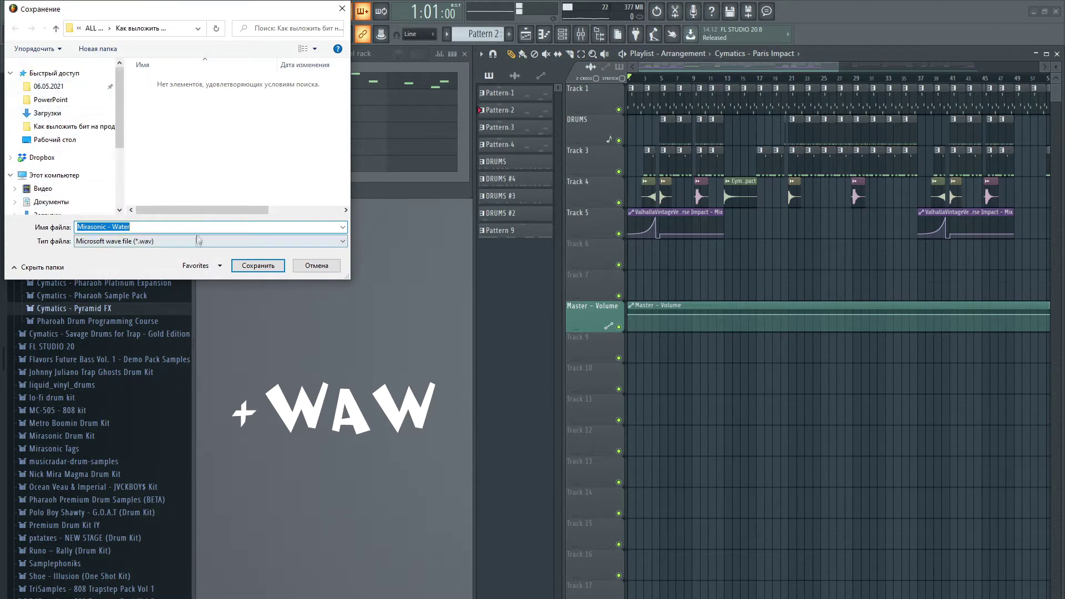
{"action": "left_click", "coordinate": [278, 266]}
{"action": "left_click", "coordinate": [474, 226]}
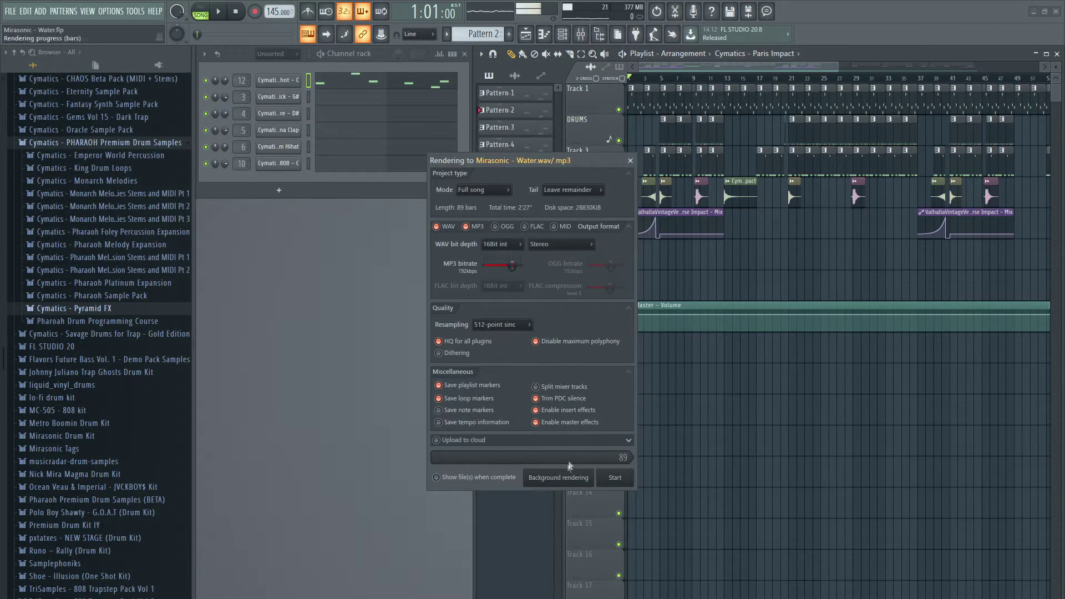
{"action": "left_click", "coordinate": [607, 477]}
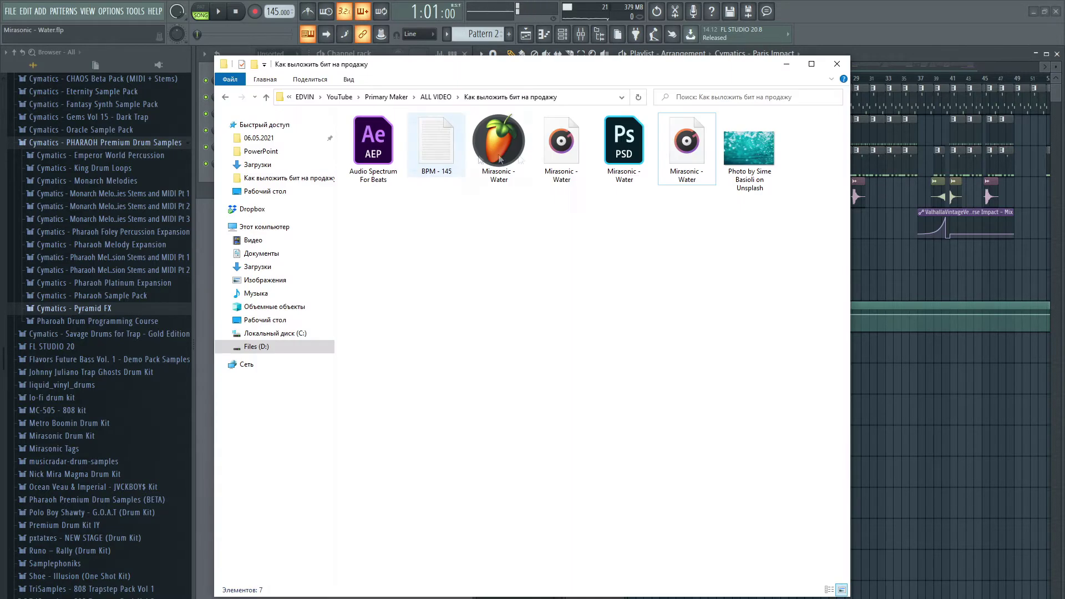
Check the new Mirasonic - Water WAV and MP3 files, deselect them, and minimize the folder window
{"action": "left_click", "coordinate": [561, 144]}
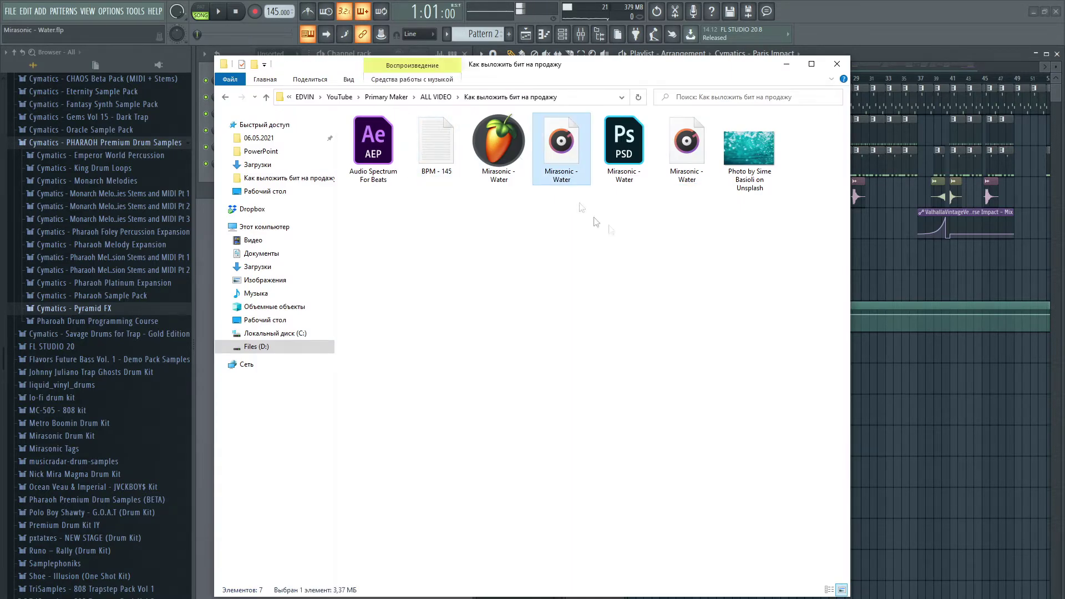
{"action": "left_click", "coordinate": [700, 168]}
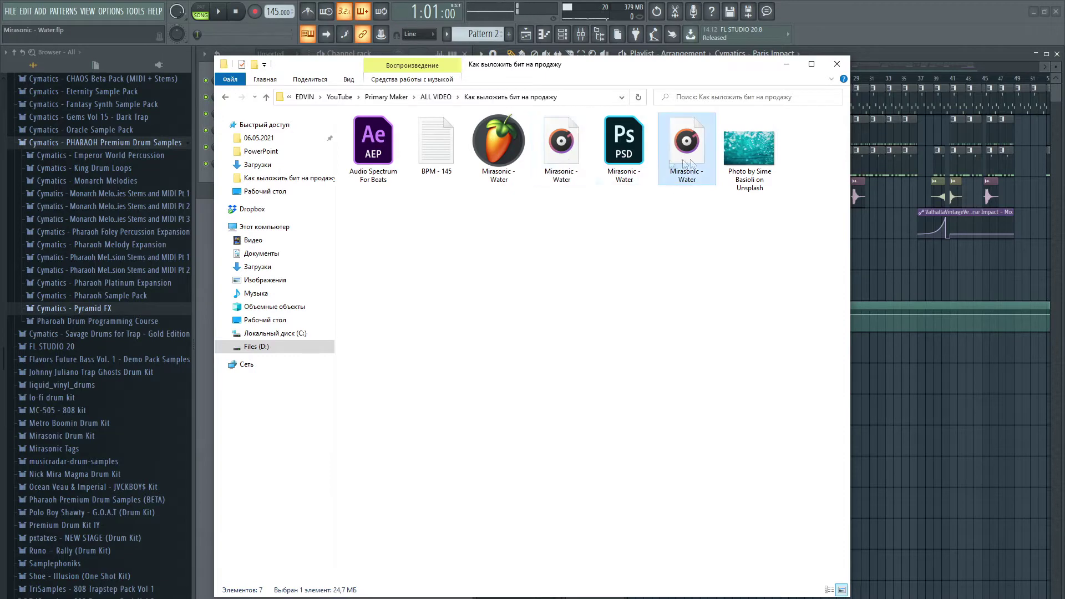
{"action": "left_click", "coordinate": [615, 266]}
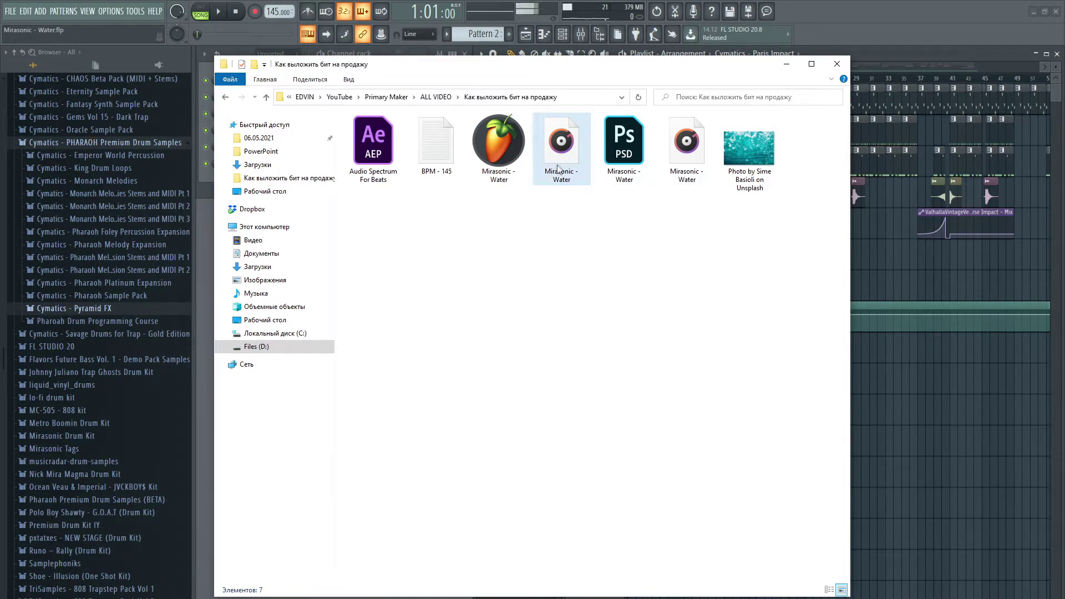
{"action": "left_click", "coordinate": [786, 64]}
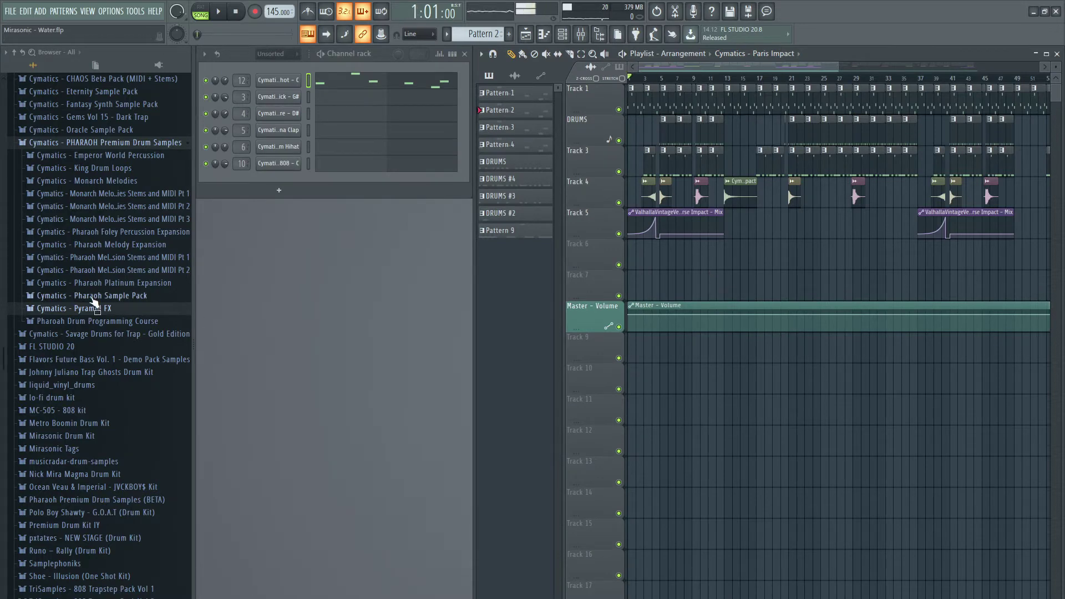
Collapse the PHARAOH Premium Drum Samples folder and expand Mirasonic Tags in the Browser
{"action": "scroll", "coordinate": [147, 303], "scroll_direction": "up", "scroll_amount": 3}
{"action": "scroll", "coordinate": [147, 302], "scroll_direction": "down", "scroll_amount": 3}
{"action": "left_click", "coordinate": [116, 146]}
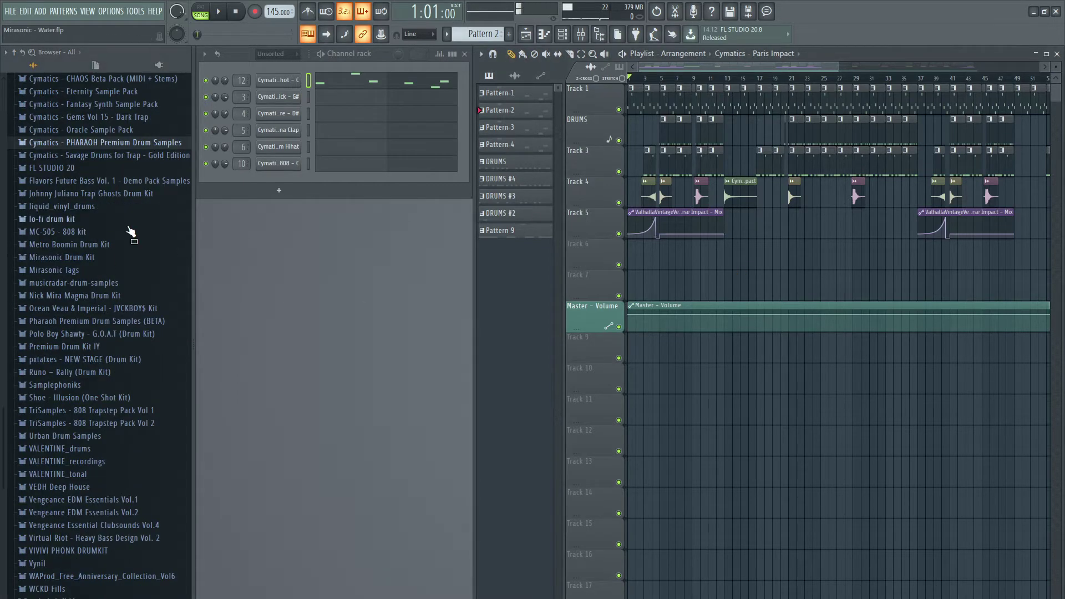
{"action": "left_click", "coordinate": [75, 270]}
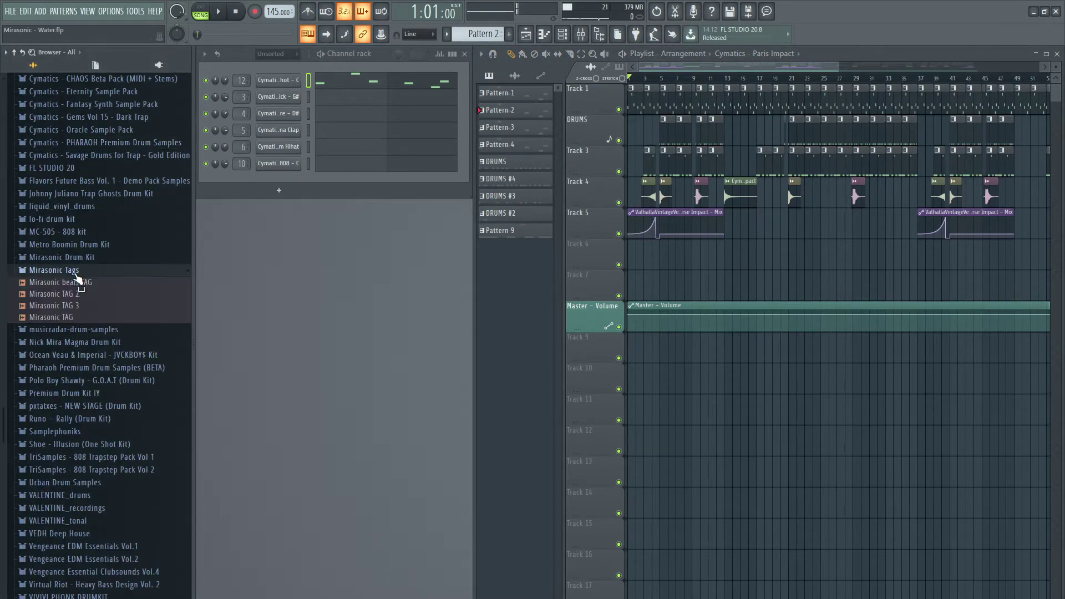
Audition the Mirasonic TAG samples, including TAG 2 and TAG 3, then drag TAG 3 toward the playlist
{"action": "left_click_drag", "start_coordinate": [166, 316], "coordinate": [156, 313]}
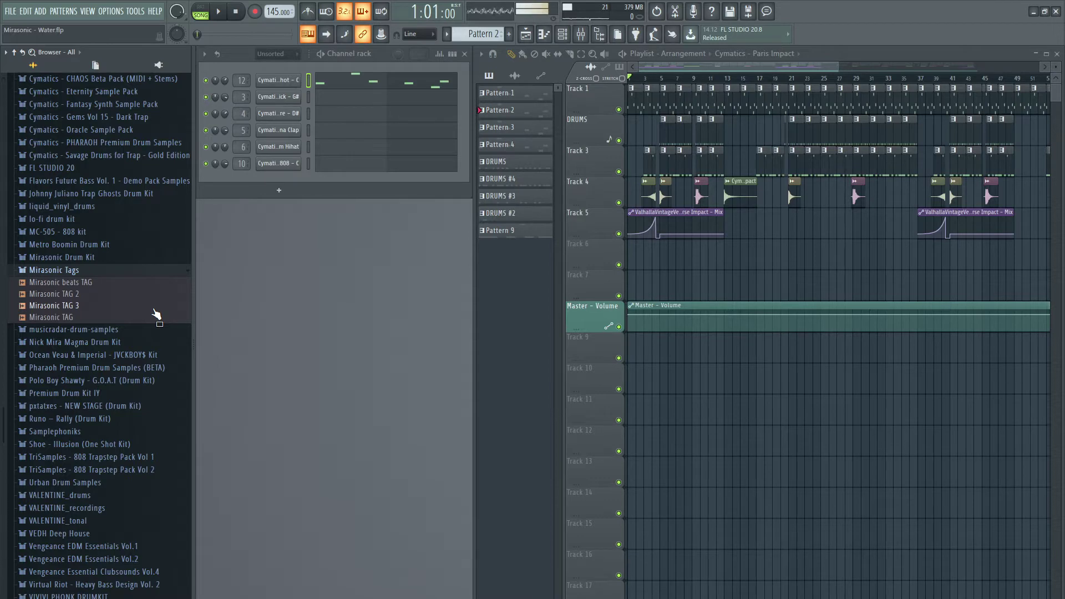
{"action": "left_click_drag", "start_coordinate": [154, 314], "coordinate": [39, 309]}
{"action": "left_click_drag", "start_coordinate": [39, 309], "coordinate": [120, 308]}
{"action": "mouse_move", "coordinate": [117, 313]}
{"action": "left_mouse_down"}
{"action": "mouse_move", "coordinate": [79, 309]}
{"action": "mouse_move", "coordinate": [91, 299]}
{"action": "left_mouse_up"}
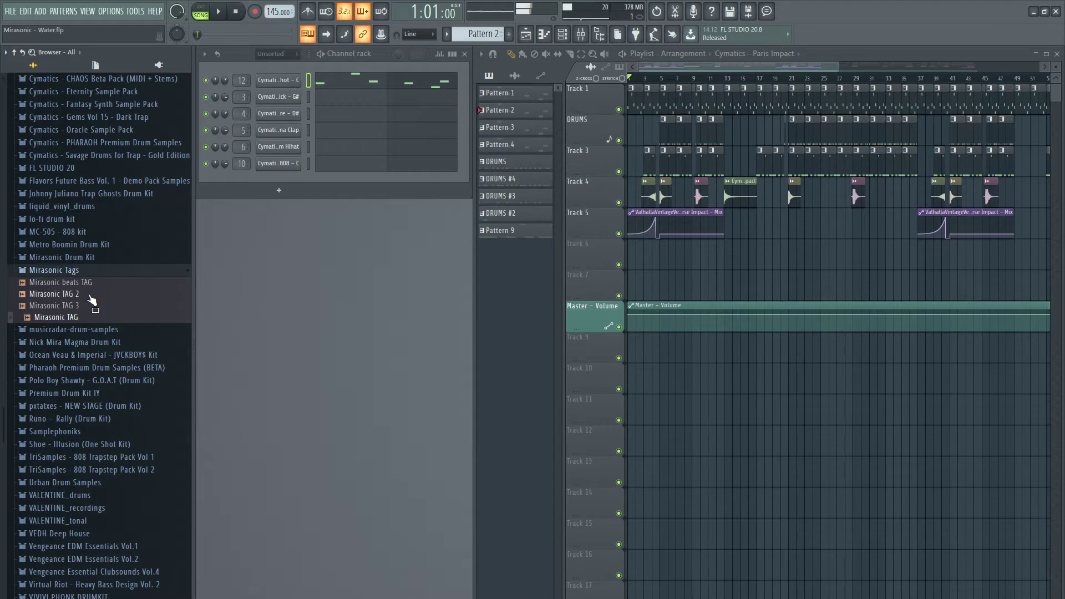
{"action": "mouse_move", "coordinate": [92, 299]}
{"action": "left_mouse_down"}
{"action": "mouse_move", "coordinate": [103, 303]}
{"action": "mouse_move", "coordinate": [77, 310]}
{"action": "mouse_move", "coordinate": [93, 312]}
{"action": "left_mouse_up"}
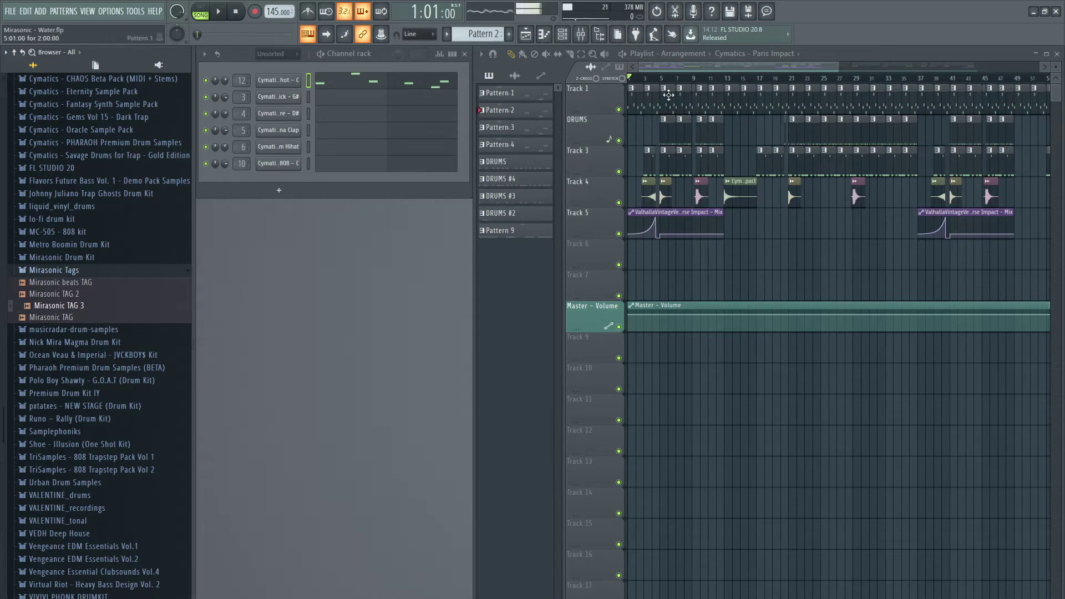
{"action": "scroll", "coordinate": [642, 89], "scroll_direction": "up", "scroll_amount": 2}
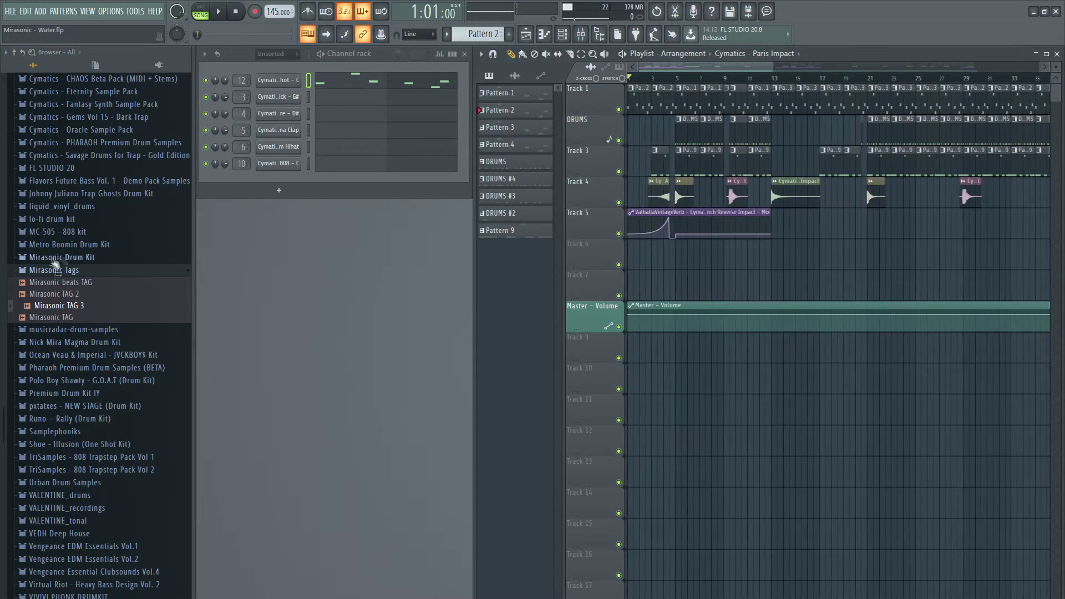
{"action": "left_click_drag", "start_coordinate": [100, 311], "coordinate": [596, 345]}
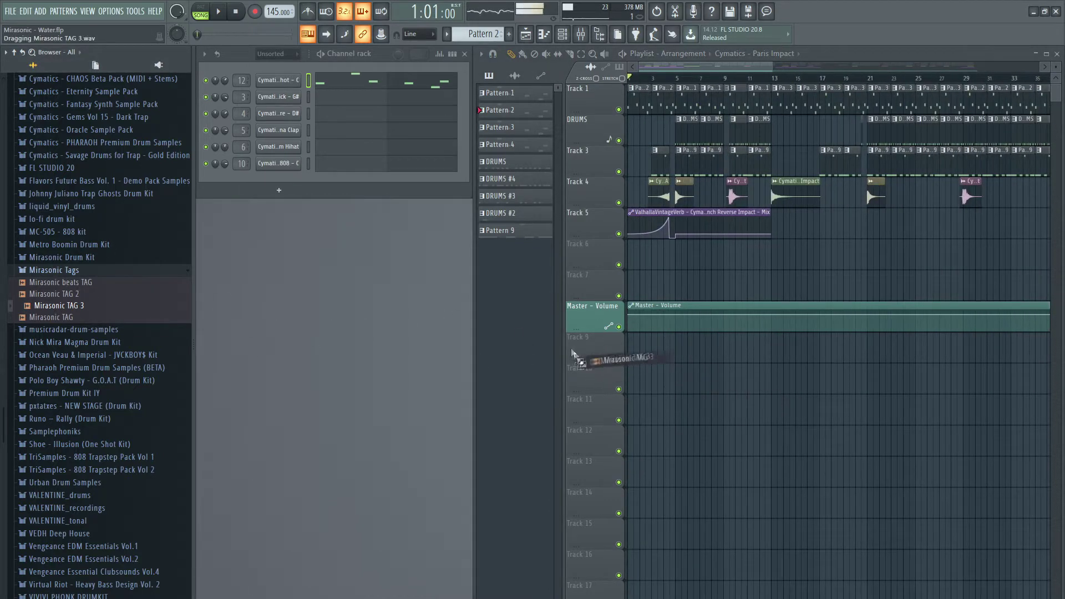
Drop Mirasonic TAG 3 onto an empty playlist track and shift the clip to around bar 4
{"action": "left_click", "coordinate": [518, 357]}
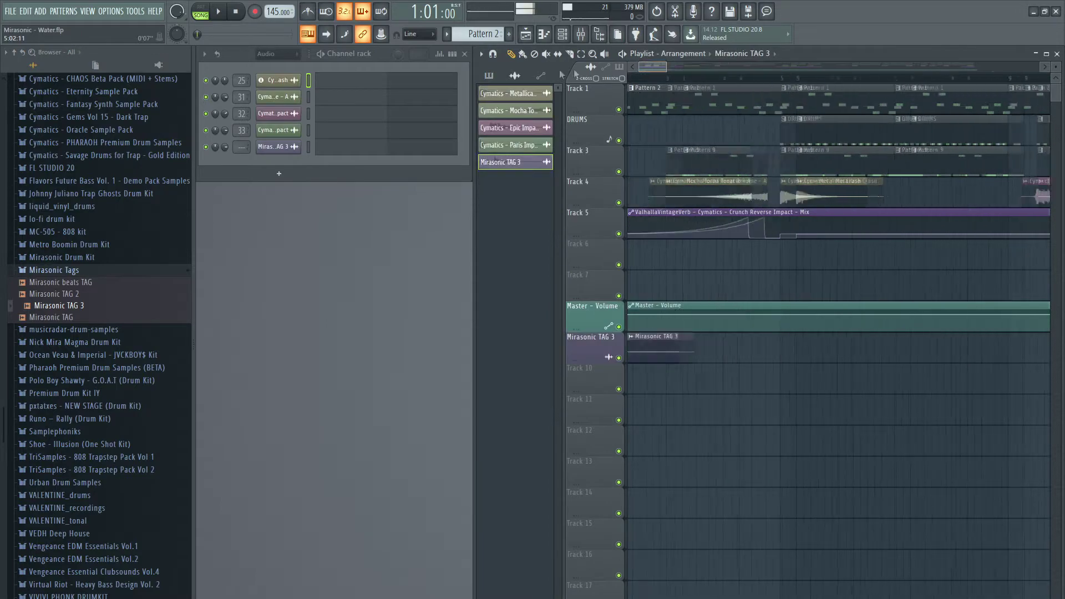
{"action": "scroll", "coordinate": [714, 87], "scroll_direction": "down", "scroll_amount": 8}
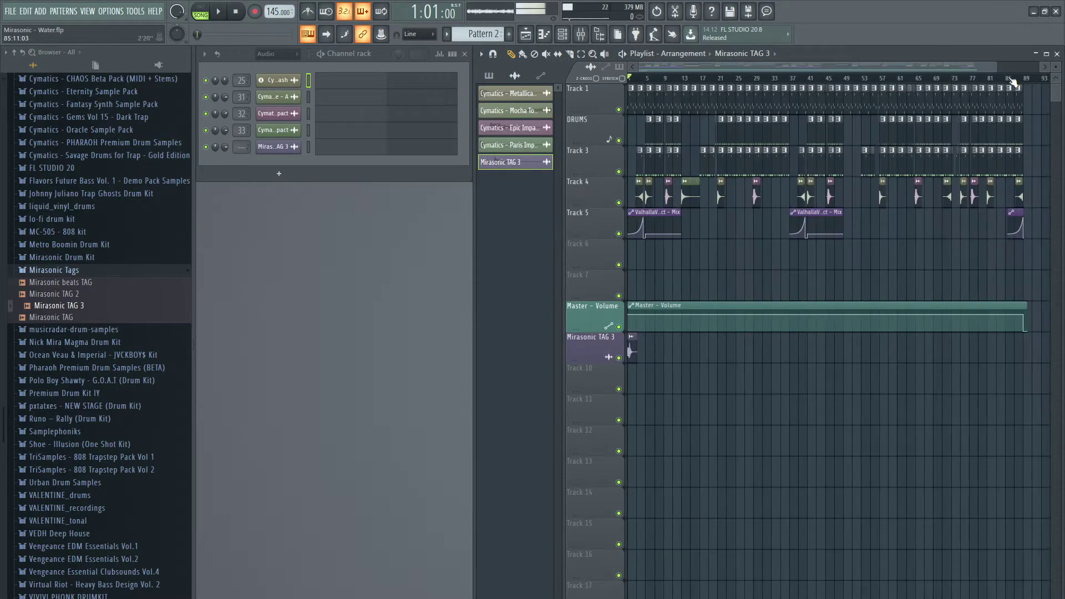
{"action": "mouse_move", "coordinate": [997, 67]}
{"action": "left_mouse_down"}
{"action": "mouse_move", "coordinate": [737, 142]}
{"action": "mouse_move", "coordinate": [710, 80]}
{"action": "left_mouse_up"}
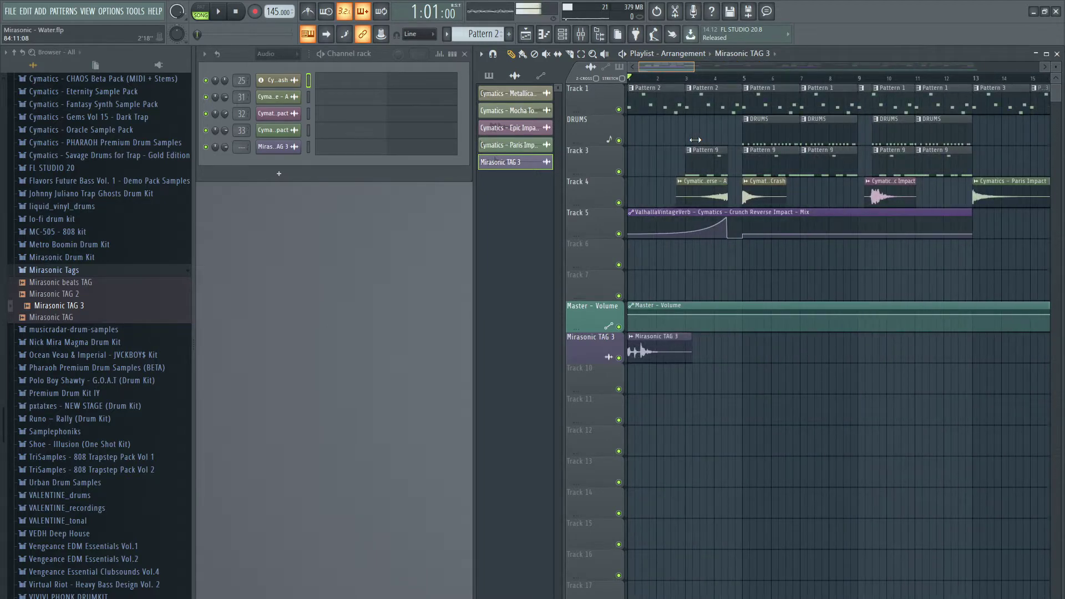
{"action": "mouse_move", "coordinate": [700, 67]}
{"action": "left_mouse_down"}
{"action": "mouse_move", "coordinate": [765, 92]}
{"action": "mouse_move", "coordinate": [660, 105]}
{"action": "left_mouse_up"}
{"action": "mouse_move", "coordinate": [694, 355]}
{"action": "left_mouse_down"}
{"action": "mouse_move", "coordinate": [844, 359]}
{"action": "mouse_move", "coordinate": [795, 358]}
{"action": "left_mouse_up"}
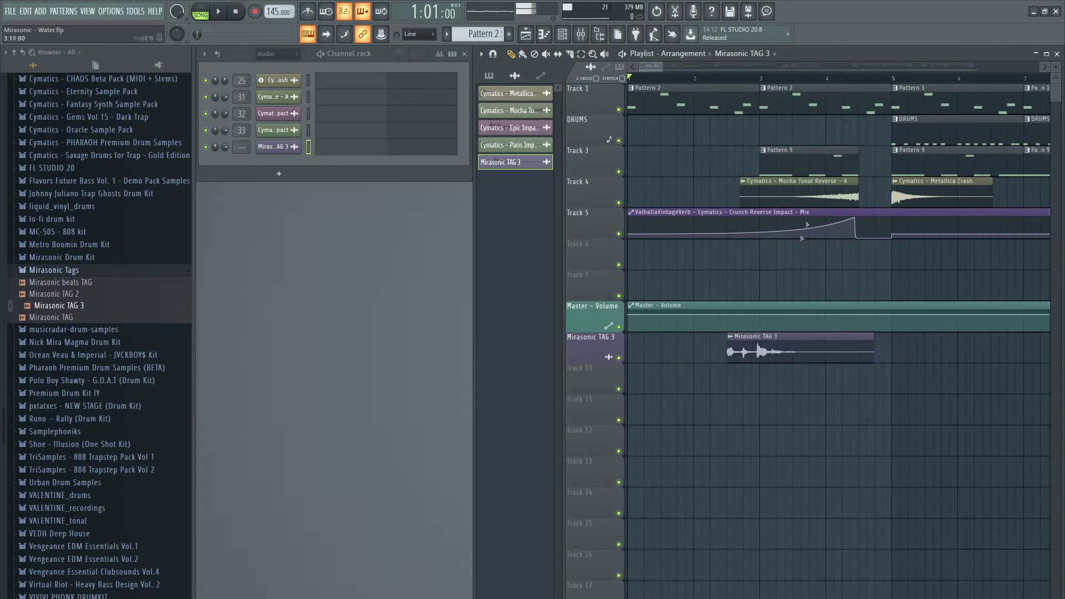
{"action": "scroll", "coordinate": [827, 81], "scroll_direction": "down", "scroll_amount": 4}
{"action": "left_click_drag", "start_coordinate": [699, 349], "coordinate": [903, 345]}
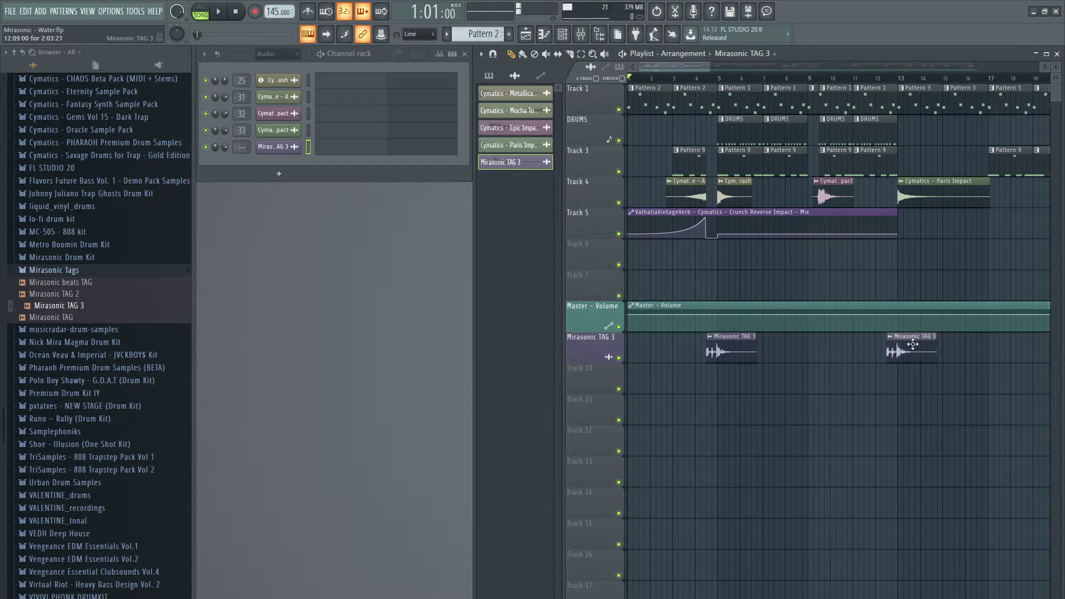
{"action": "scroll", "coordinate": [865, 82], "scroll_direction": "down", "scroll_amount": 5}
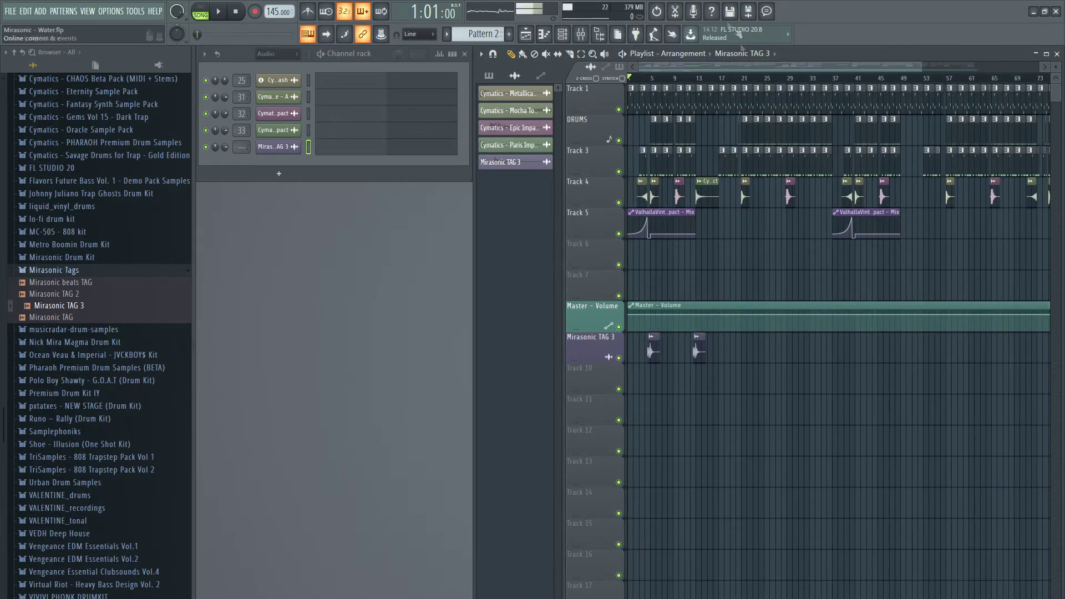
{"action": "scroll", "coordinate": [690, 83], "scroll_direction": "up", "scroll_amount": 5}
{"action": "left_click", "coordinate": [679, 358]}
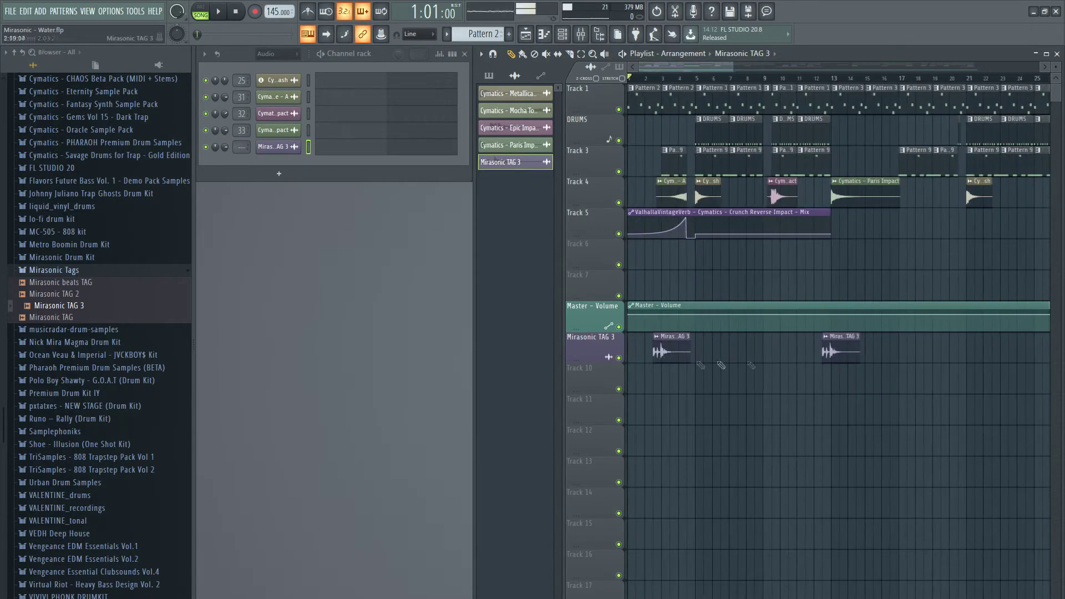
Delete the extra Mirasonic TAG 3 clips, leaving a single copy on the track
{"action": "left_click_drag", "start_coordinate": [843, 355], "coordinate": [736, 354]}
{"action": "left_click", "coordinate": [807, 345]}
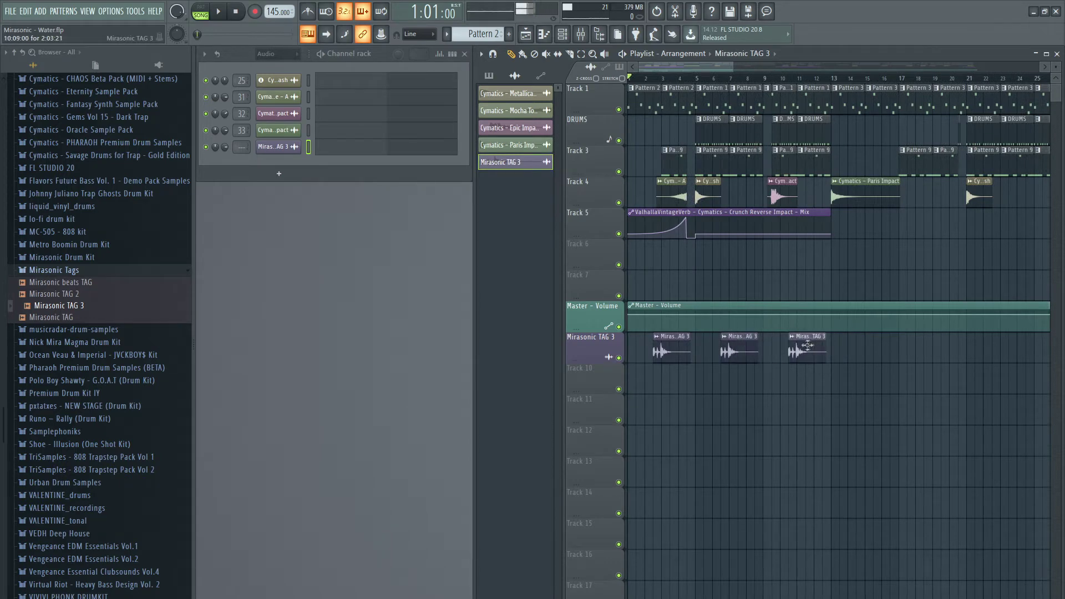
{"action": "right_click", "coordinate": [873, 351]}
{"action": "right_click", "coordinate": [807, 350]}
{"action": "right_click", "coordinate": [741, 352]}
{"action": "scroll", "coordinate": [652, 82], "scroll_direction": "up", "scroll_amount": 3}
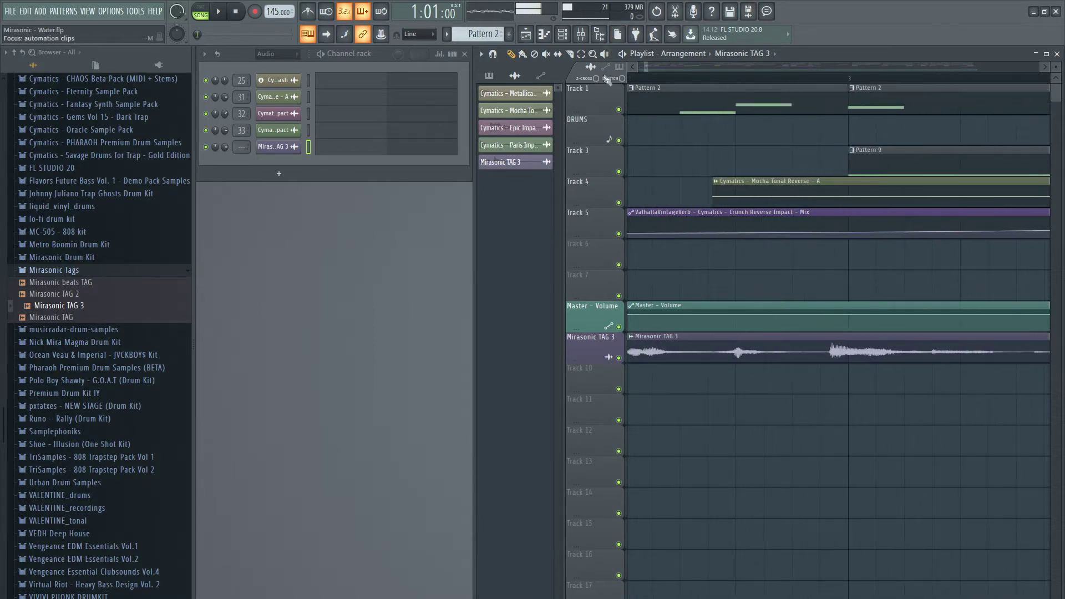
Set the playhead just before the tag, play the song, then rewind to bar 1
{"action": "left_click", "coordinate": [849, 77]}
{"action": "left_click", "coordinate": [823, 78]}
{"action": "scroll", "coordinate": [837, 83], "scroll_direction": "down", "scroll_amount": 1}
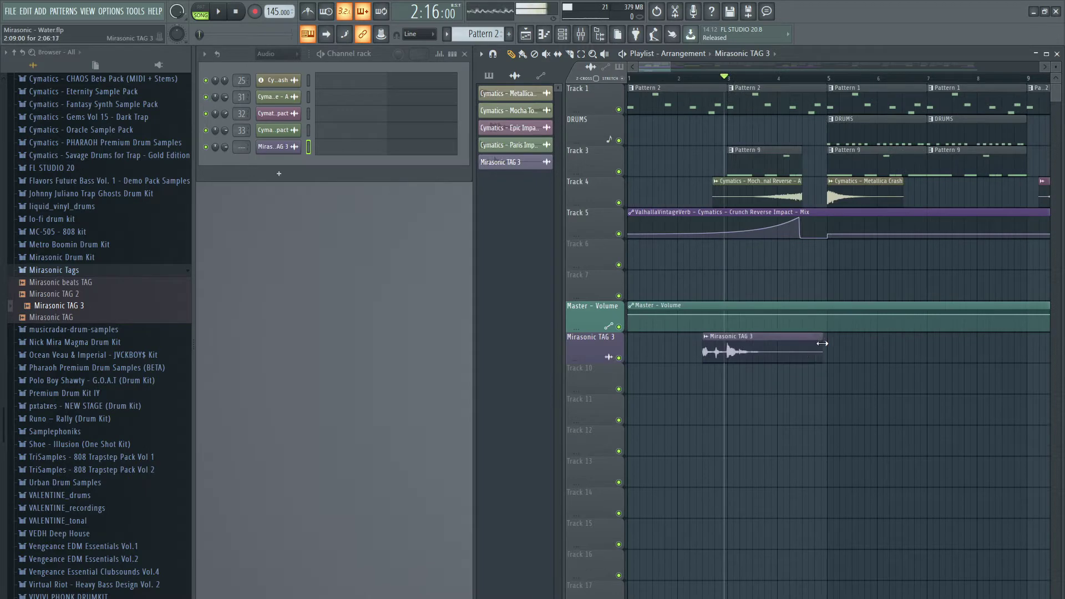
{"action": "scroll", "coordinate": [735, 78], "scroll_direction": "up", "scroll_amount": 5}
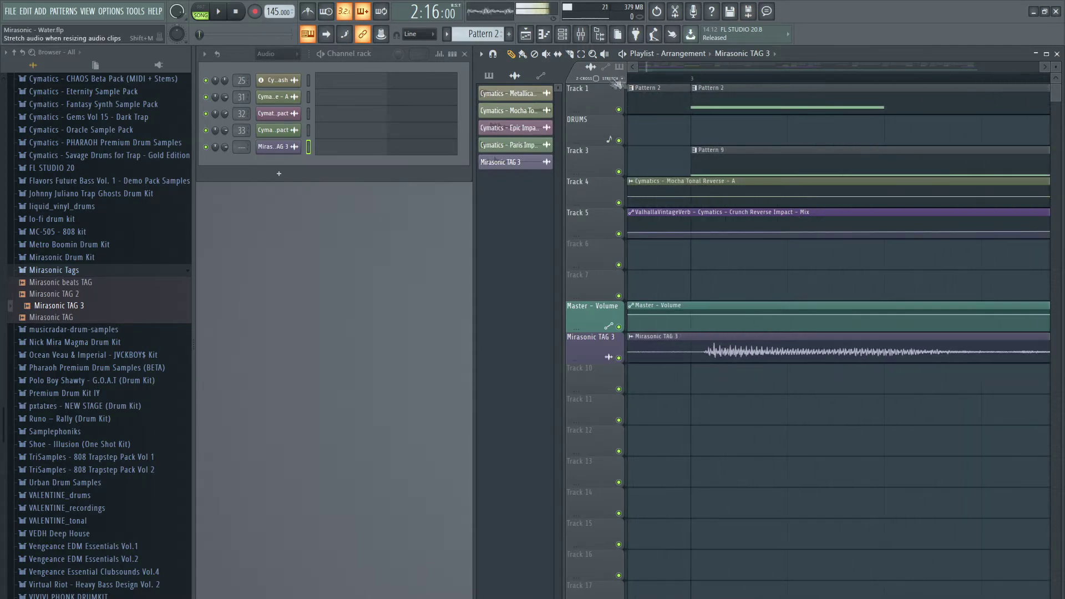
{"action": "scroll", "coordinate": [689, 81], "scroll_direction": "down", "scroll_amount": 3}
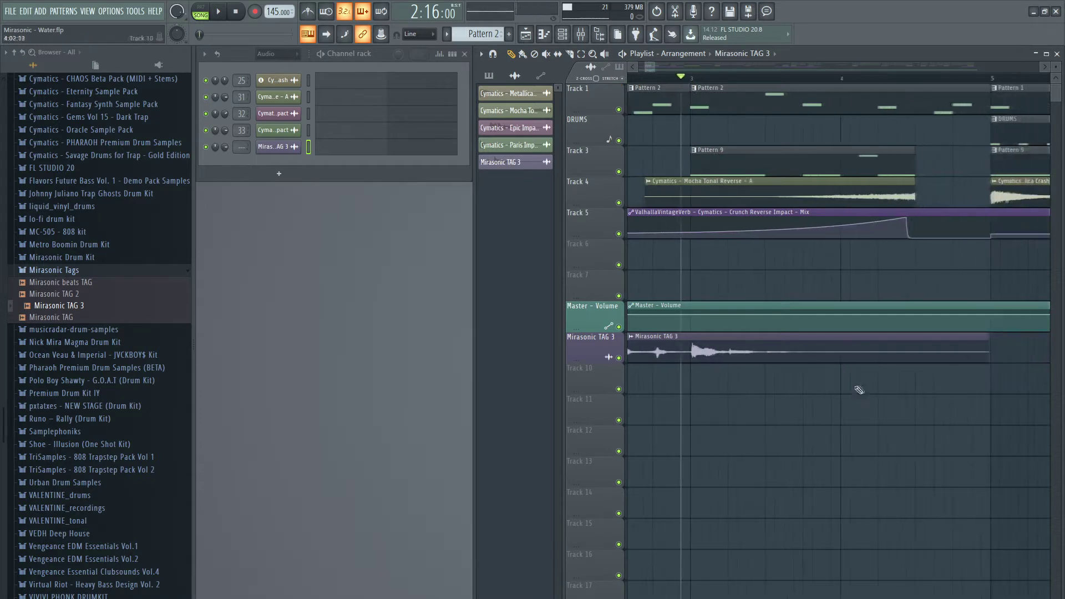
{"action": "left_click", "coordinate": [634, 77]}
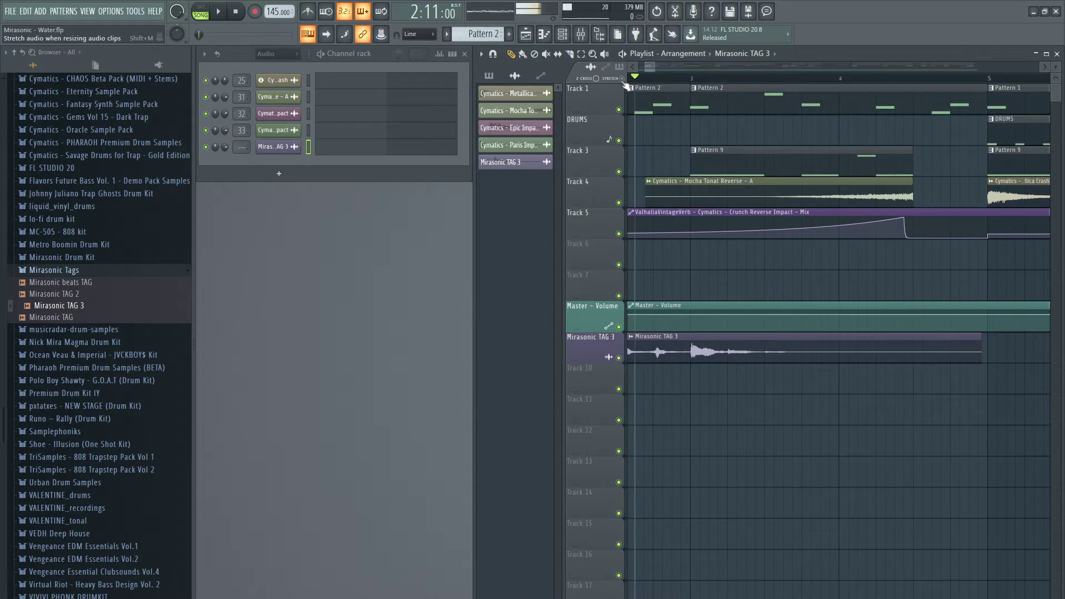
{"action": "left_click", "coordinate": [683, 340]}
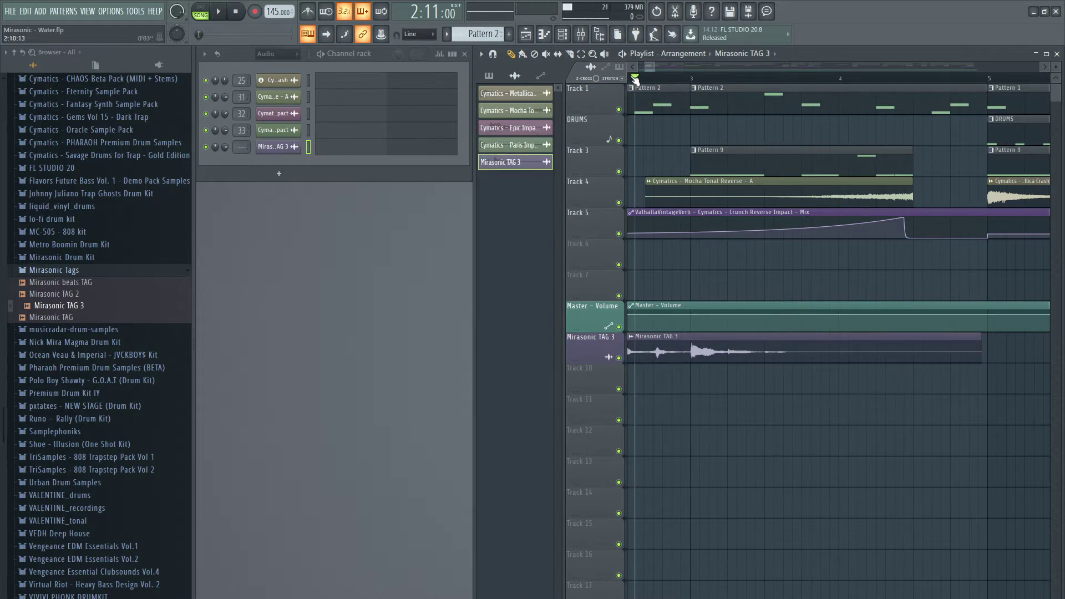
{"action": "scroll", "coordinate": [643, 80], "scroll_direction": "down", "scroll_amount": 3}
{"action": "key", "text": "space"}
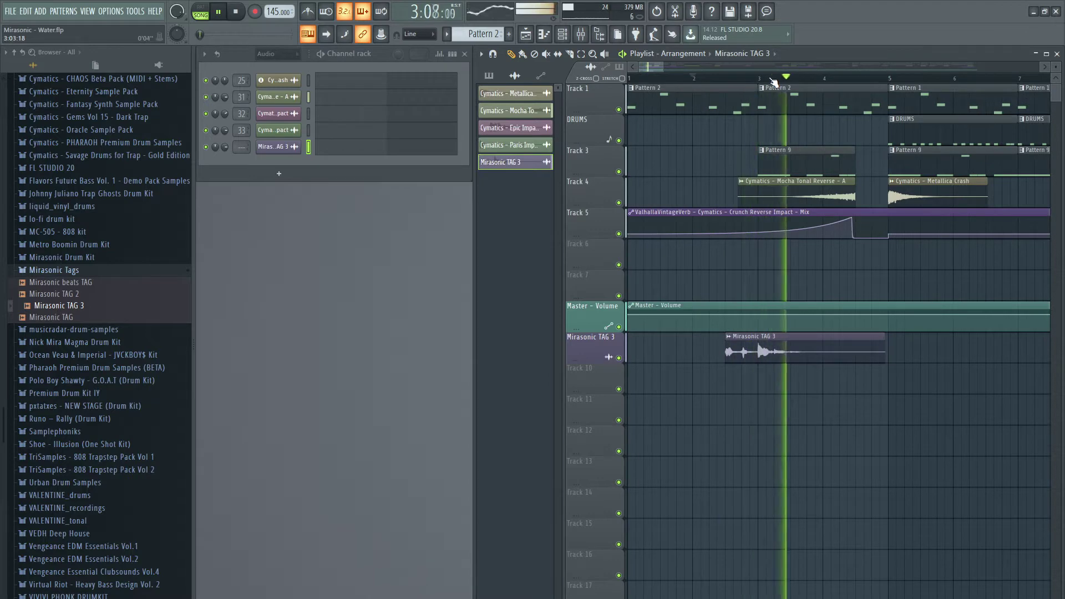
{"action": "left_click_drag", "start_coordinate": [773, 82], "coordinate": [629, 81]}
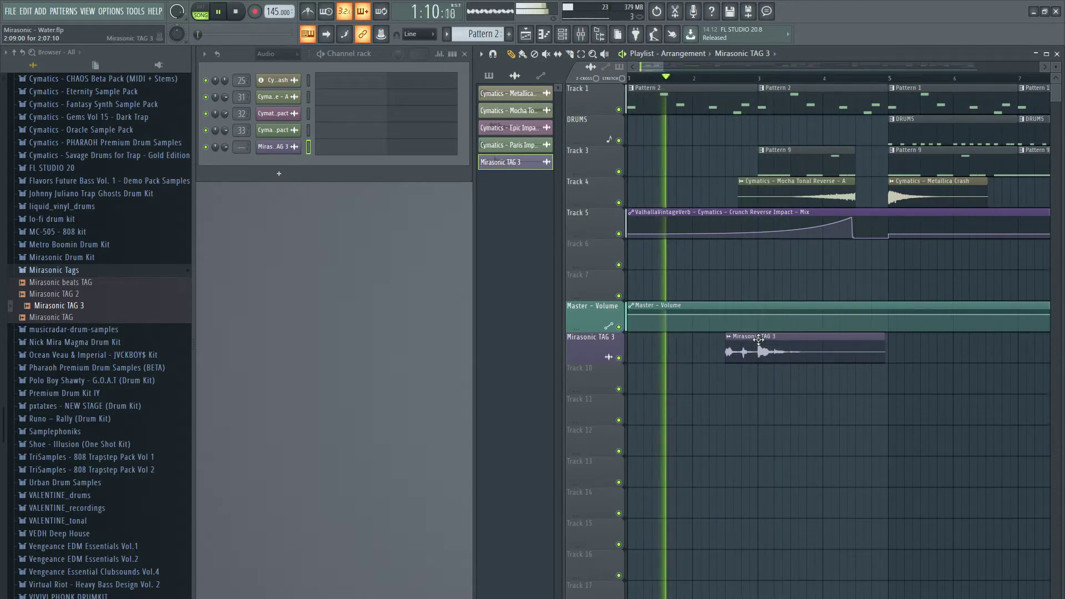
Stop playback, move the TAG 3 clip to about bar 6, and set the song position there
{"action": "double_click", "coordinate": [758, 339]}
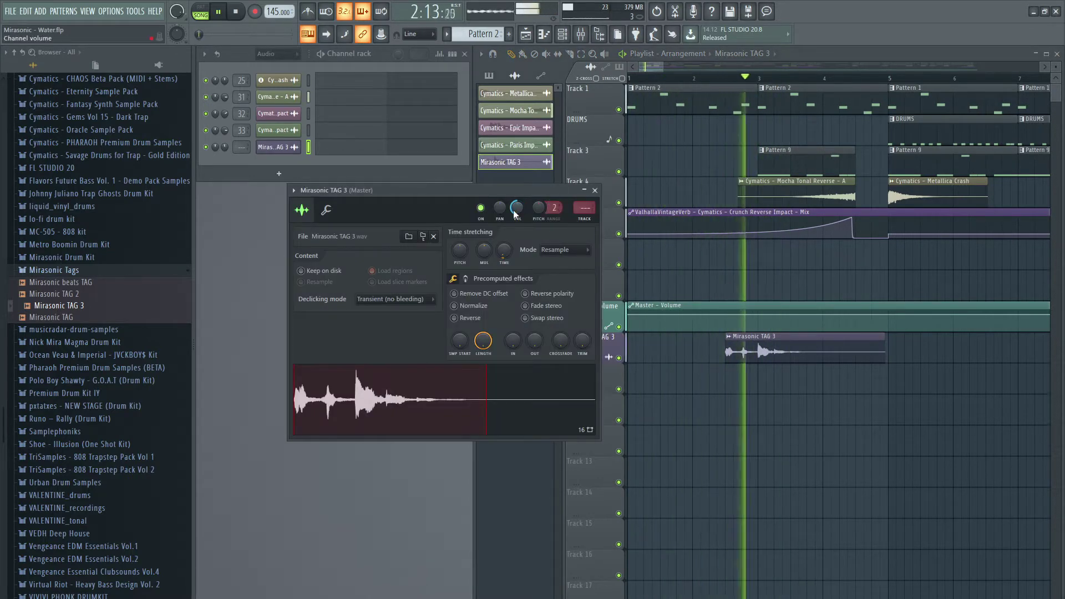
{"action": "left_click", "coordinate": [595, 191]}
{"action": "key", "text": "space"}
{"action": "scroll", "coordinate": [738, 86], "scroll_direction": "down", "scroll_amount": 3}
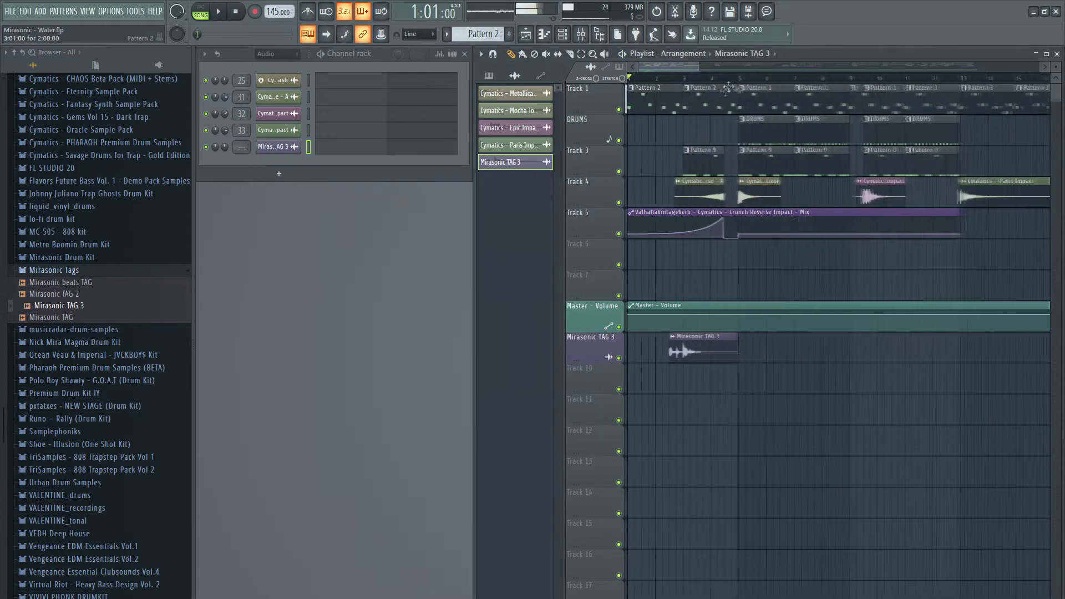
{"action": "left_click_drag", "start_coordinate": [690, 350], "coordinate": [799, 339]}
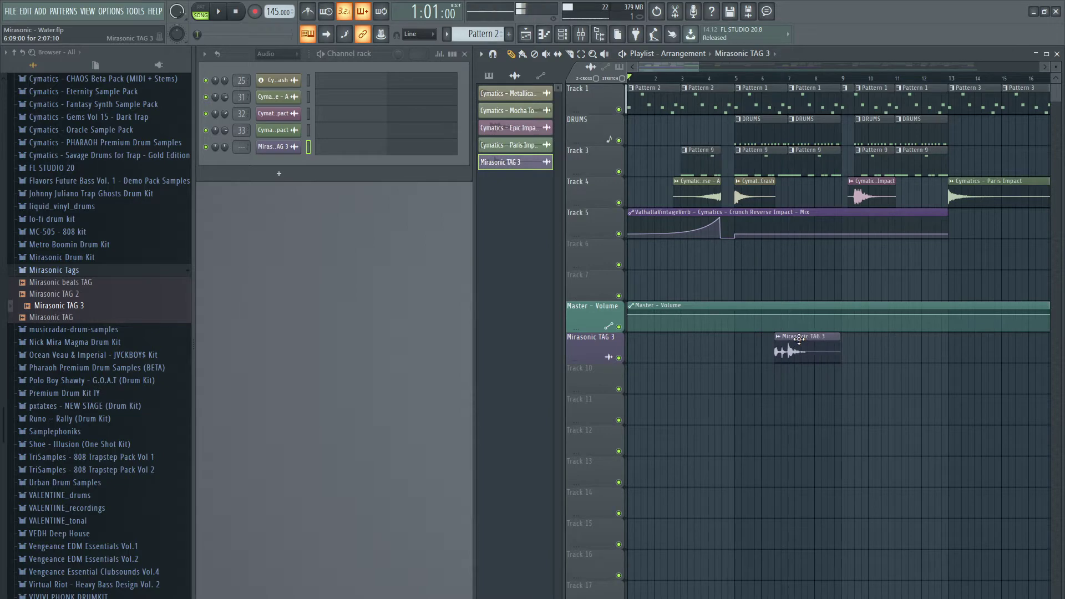
{"action": "left_click_drag", "start_coordinate": [775, 78], "coordinate": [774, 82]}
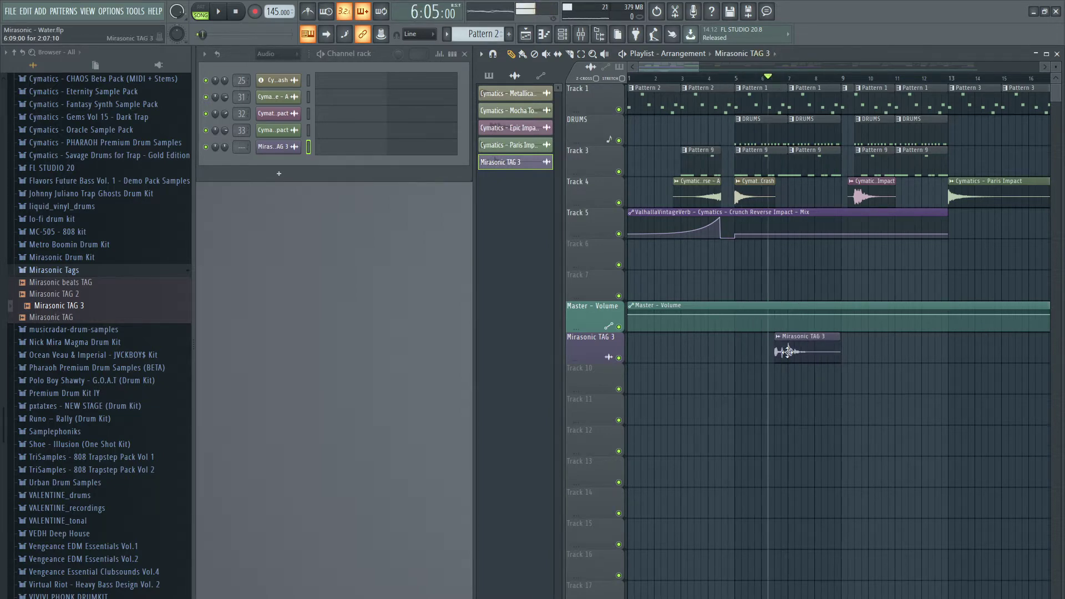
Play the beat from just before the TAG 3 clip to hear the tag, then stop
{"action": "double_click", "coordinate": [788, 352]}
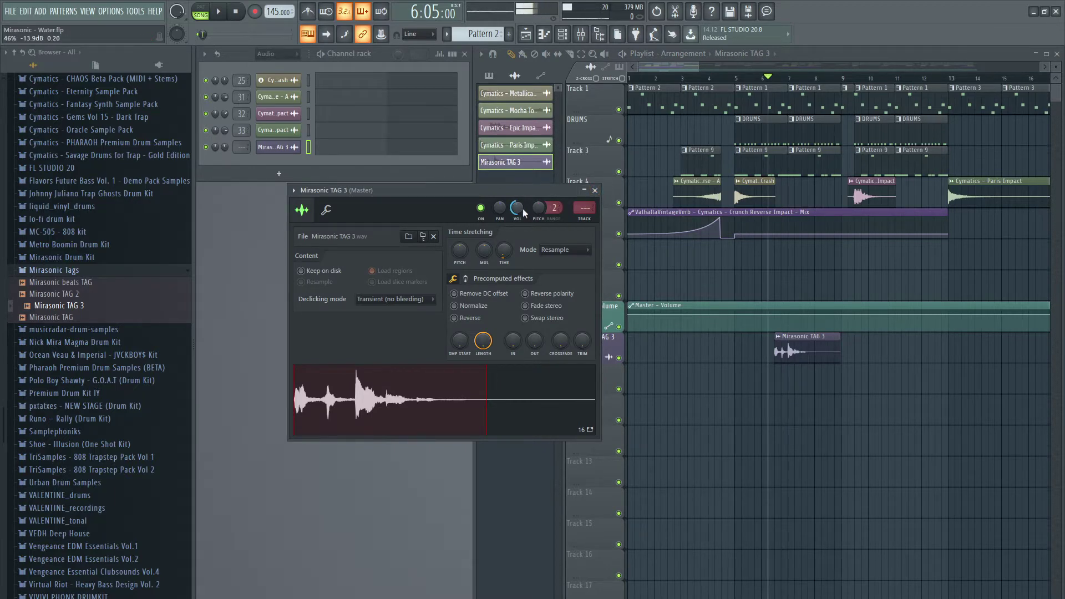
{"action": "key", "text": "space"}
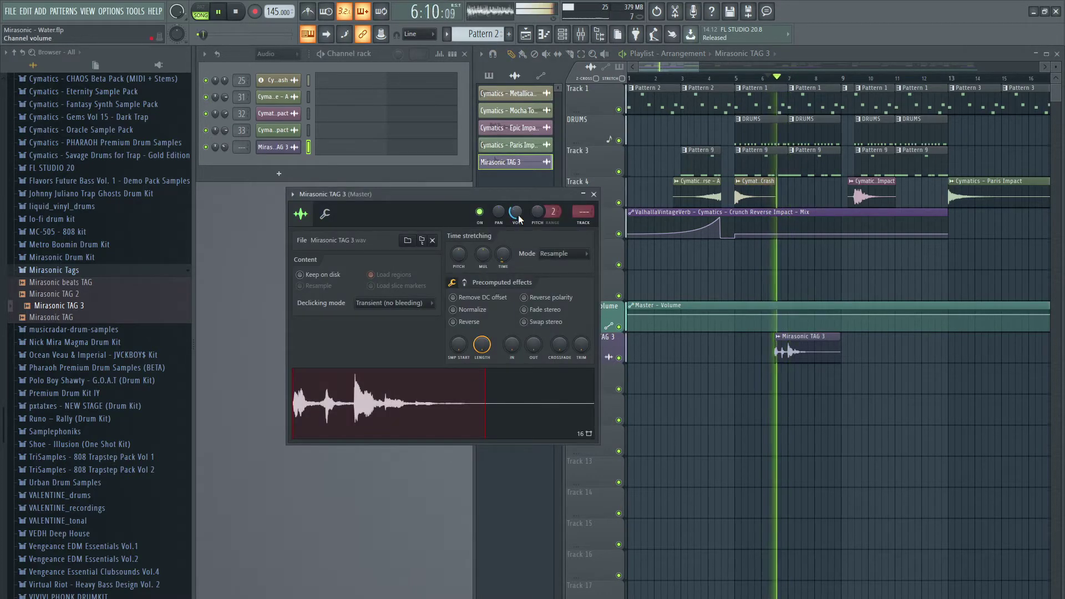
{"action": "left_click", "coordinate": [593, 194]}
{"action": "key", "text": "space"}
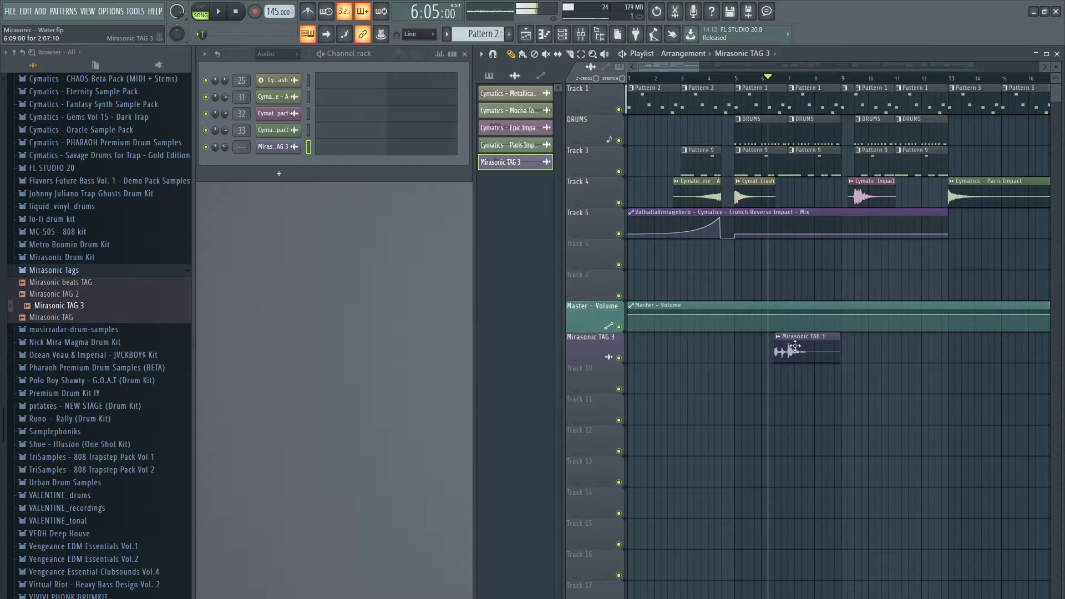
{"action": "left_click", "coordinate": [762, 79]}
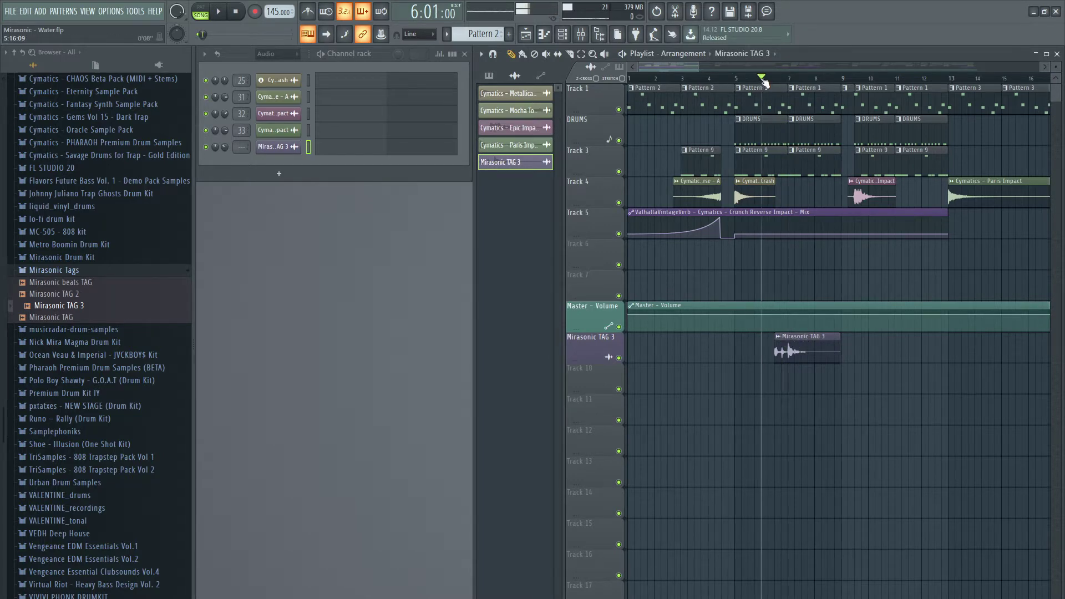
{"action": "key", "text": "space"}
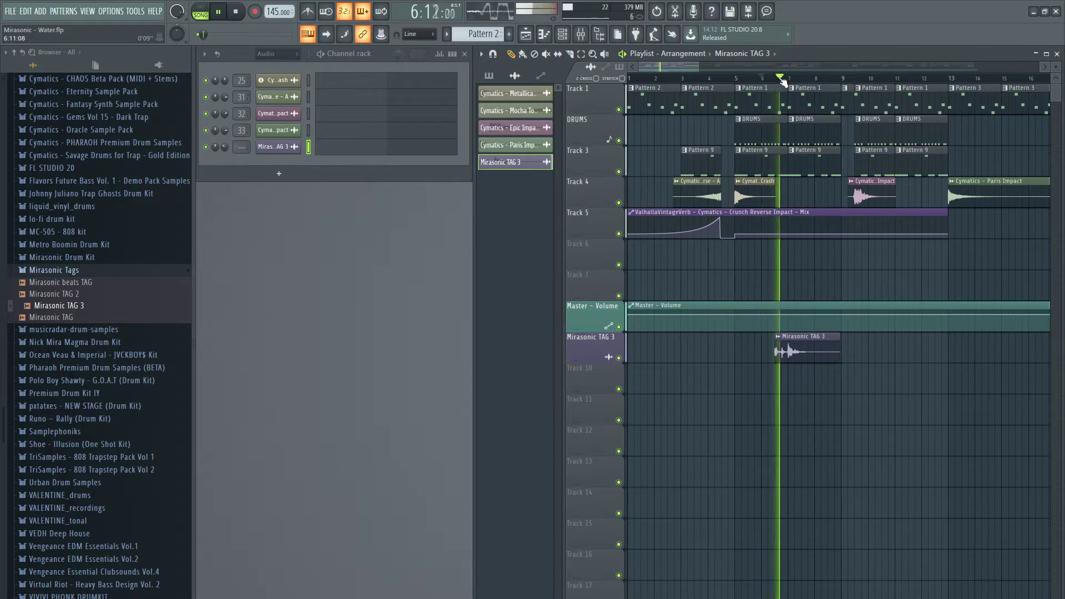
{"action": "key", "text": "space"}
{"action": "scroll", "coordinate": [784, 82], "scroll_direction": "down", "scroll_amount": 2}
{"action": "scroll", "coordinate": [784, 82], "scroll_direction": "down", "scroll_amount": 2}
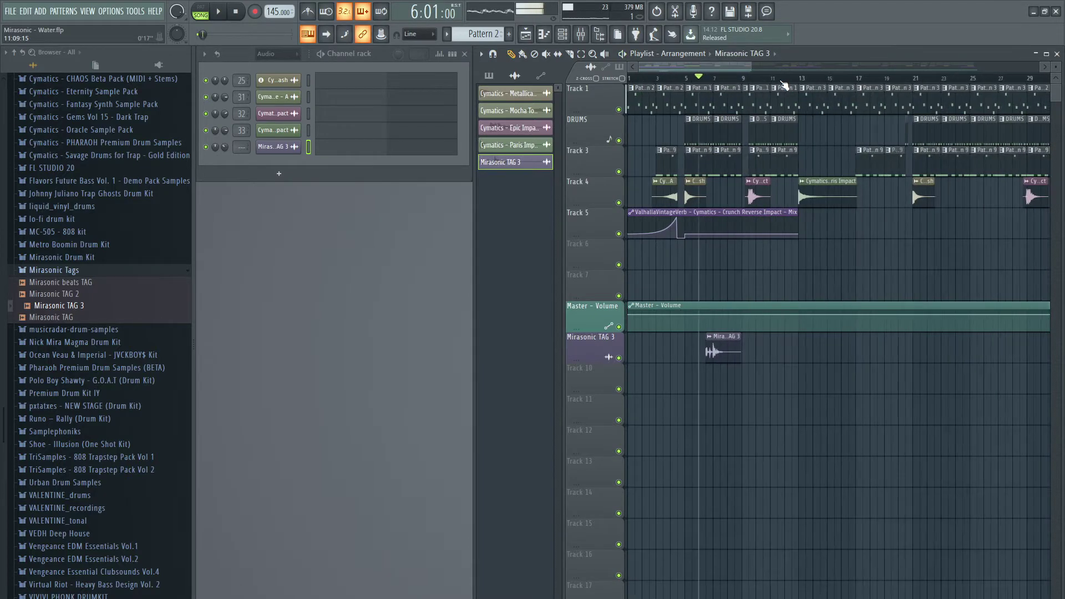
Duplicate the TAG 3 clips with Ctrl+B until they repeat through the song to about bar 85
{"action": "left_click_drag", "start_coordinate": [719, 82], "coordinate": [630, 79]}
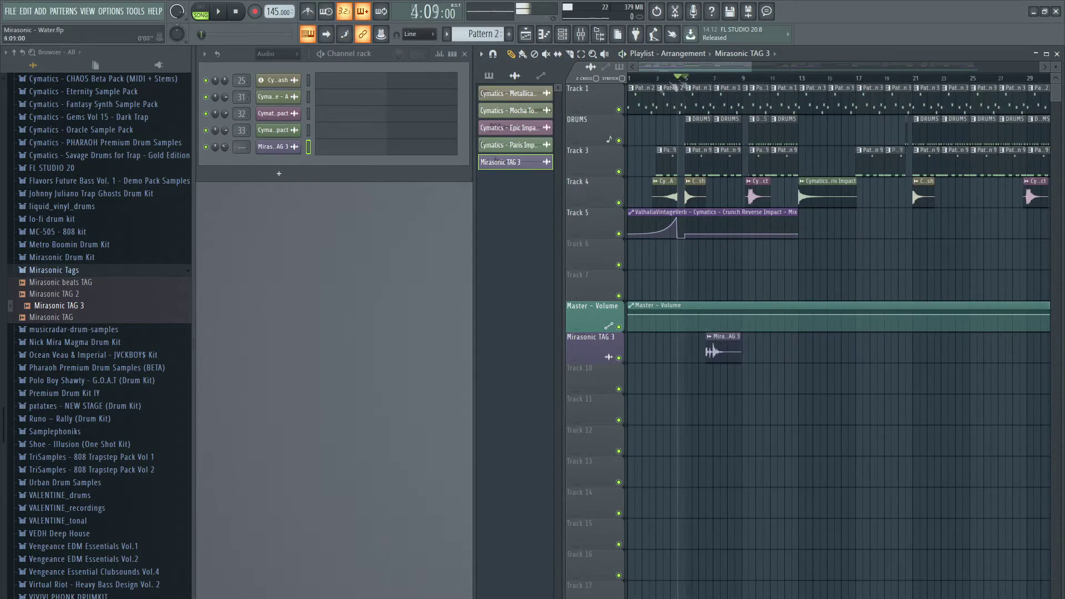
{"action": "left_click_drag", "start_coordinate": [666, 348], "coordinate": [779, 347]}
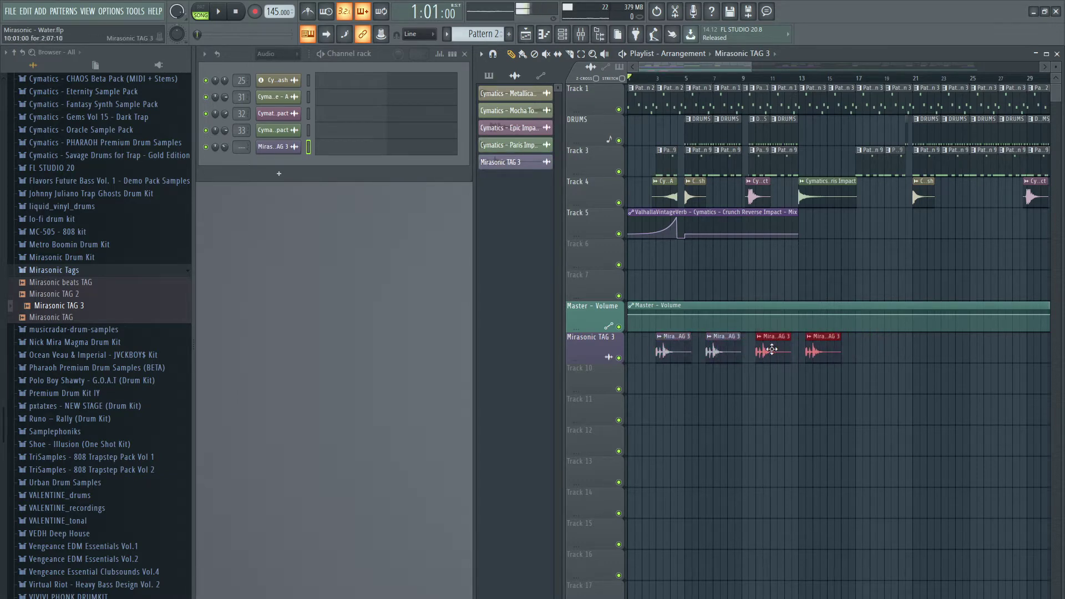
{"action": "key", "text": "space"}
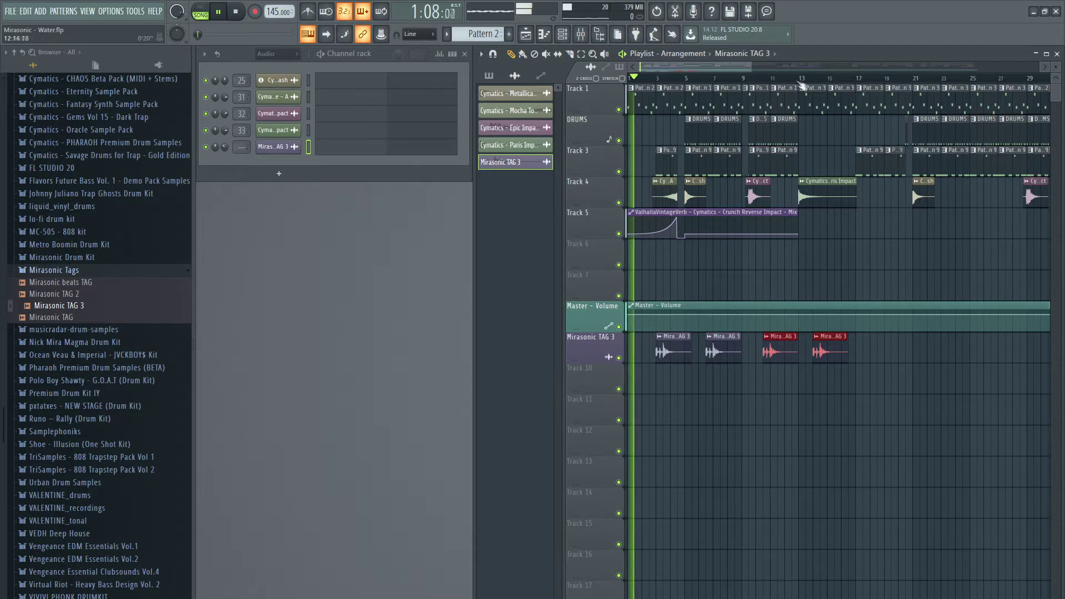
{"action": "scroll", "coordinate": [732, 349], "scroll_direction": "down", "scroll_amount": 3}
{"action": "key", "text": "ctrl+b"}
{"action": "key", "text": "space"}
{"action": "scroll", "coordinate": [737, 78], "scroll_direction": "up", "scroll_amount": 5}
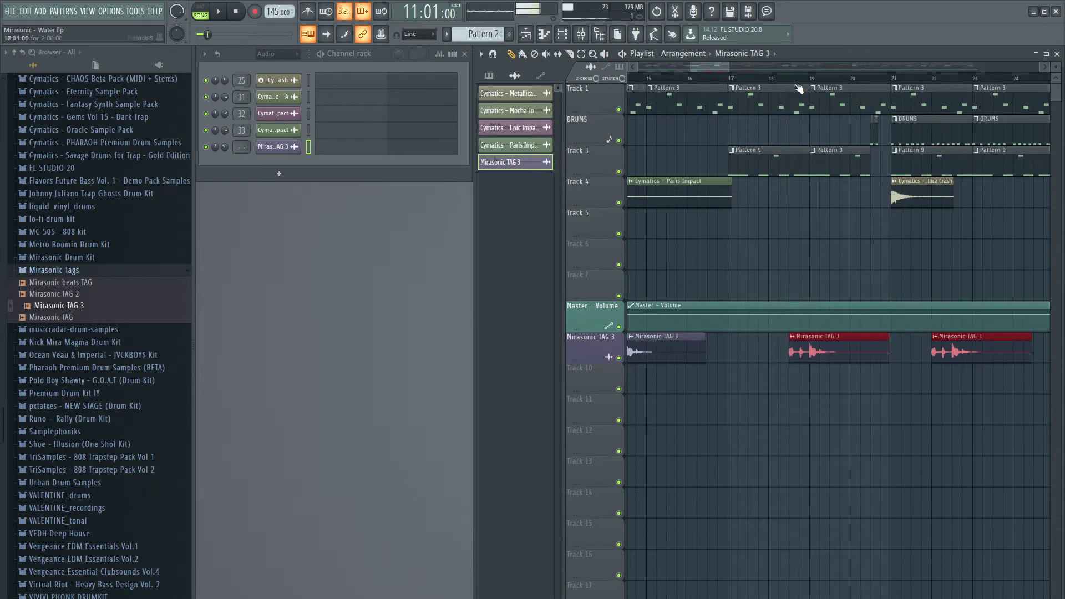
{"action": "scroll", "coordinate": [782, 350], "scroll_direction": "down", "scroll_amount": 4}
{"action": "mouse_move", "coordinate": [943, 364]}
{"action": "left_mouse_down"}
{"action": "mouse_move", "coordinate": [868, 389]}
{"action": "mouse_move", "coordinate": [632, 333]}
{"action": "left_mouse_up"}
{"action": "key", "text": "ctrl+b"}
{"action": "scroll", "coordinate": [817, 99], "scroll_direction": "down", "scroll_amount": 2}
{"action": "left_click", "coordinate": [629, 78]}
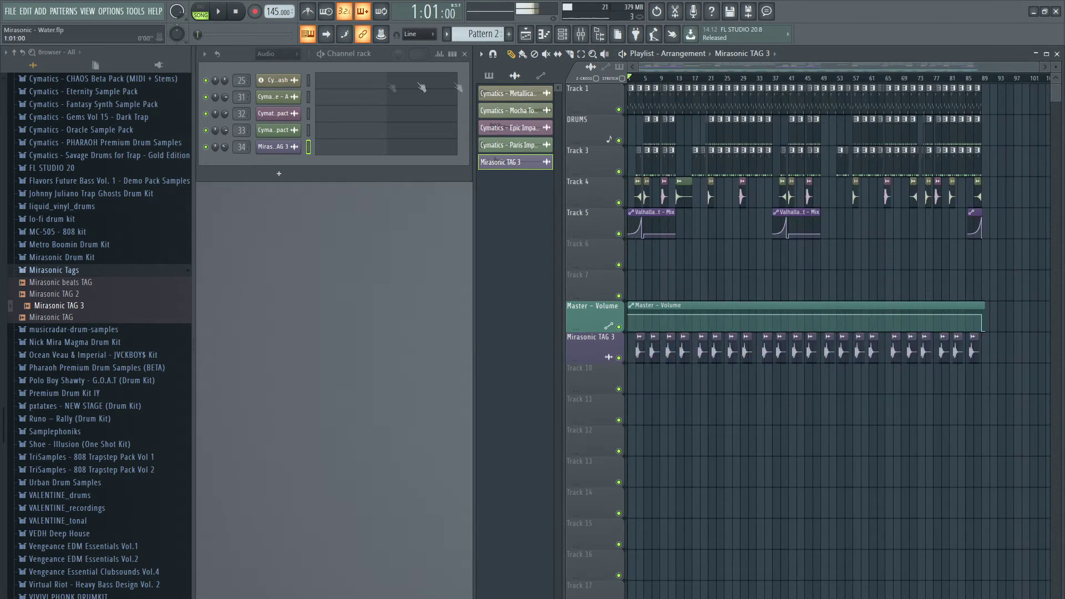
Export the tagged song as Mirasonic - Water TAG in WAV plus MP3
{"action": "left_click", "coordinate": [10, 12]}
{"action": "mouse_move", "coordinate": [22, 109]}
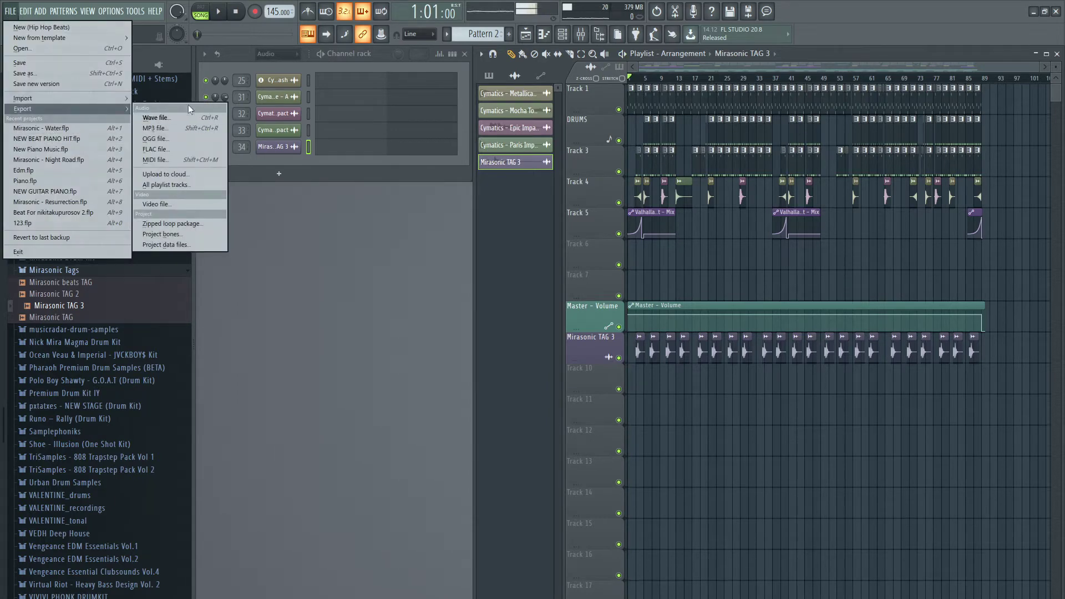
{"action": "left_click", "coordinate": [184, 120]}
{"action": "left_click", "coordinate": [154, 229]}
{"action": "key", "text": "End"}
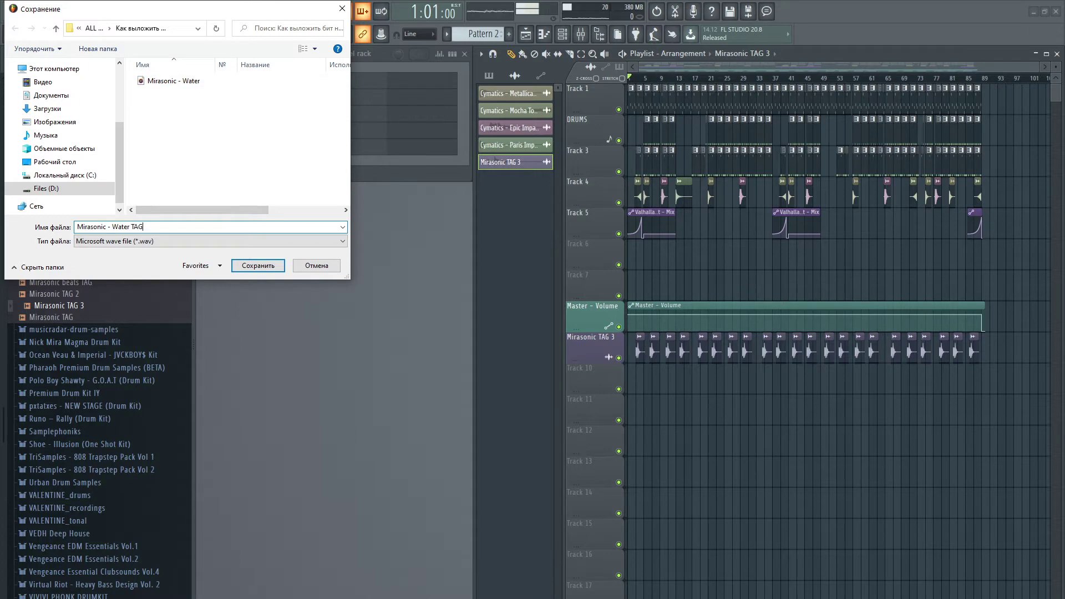
{"action": "key", "text": "Return"}
{"action": "left_click", "coordinate": [466, 227]}
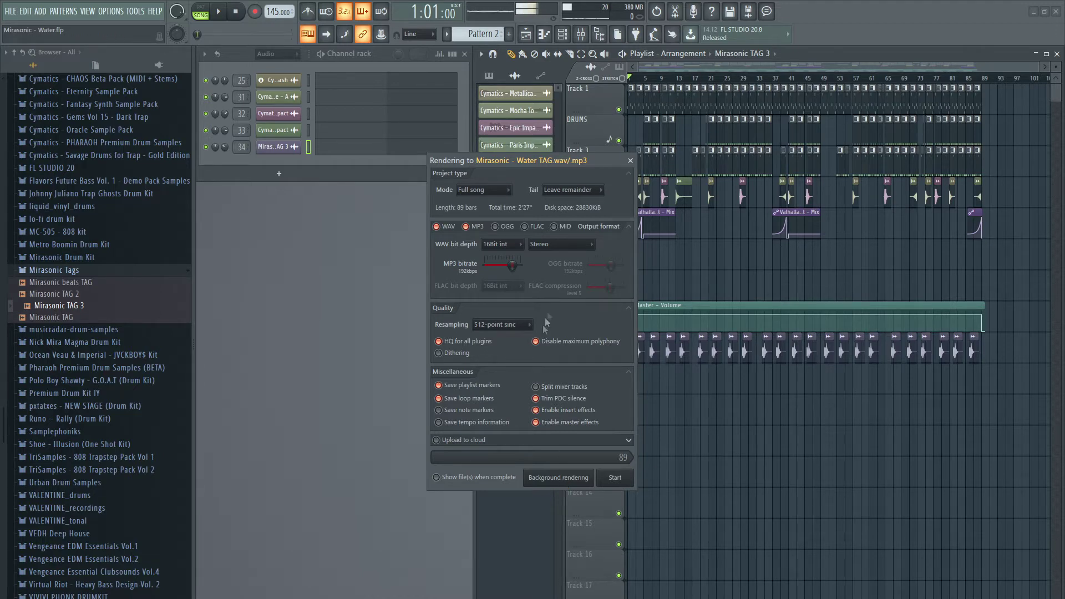
{"action": "left_click", "coordinate": [614, 477]}
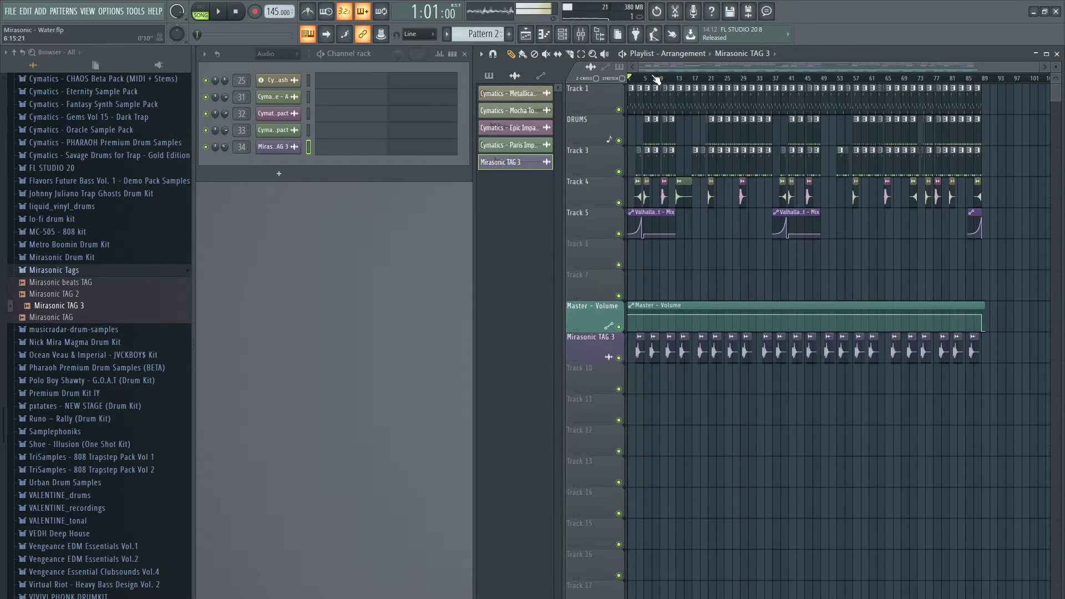
{"action": "left_click", "coordinate": [579, 37]}
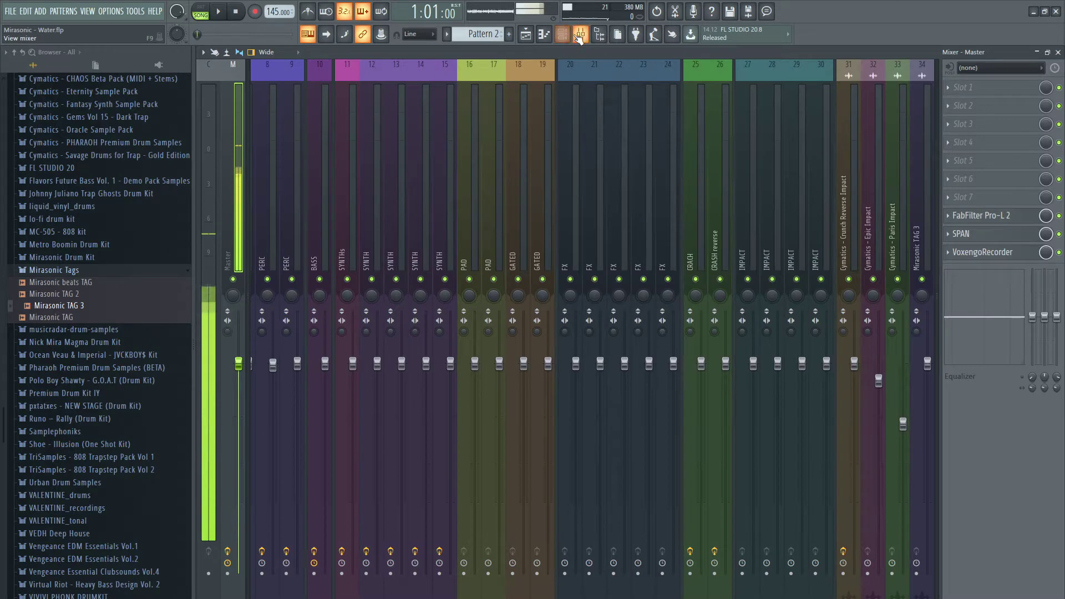
Expand Mirasonic Drum Kit, collapse Mirasonic Tags in the Browser, and close the Mixer
{"action": "left_click", "coordinate": [579, 37]}
{"action": "left_click", "coordinate": [99, 257]}
{"action": "left_click", "coordinate": [94, 270]}
{"action": "left_click", "coordinate": [94, 270]}
{"action": "left_click", "coordinate": [581, 33]}
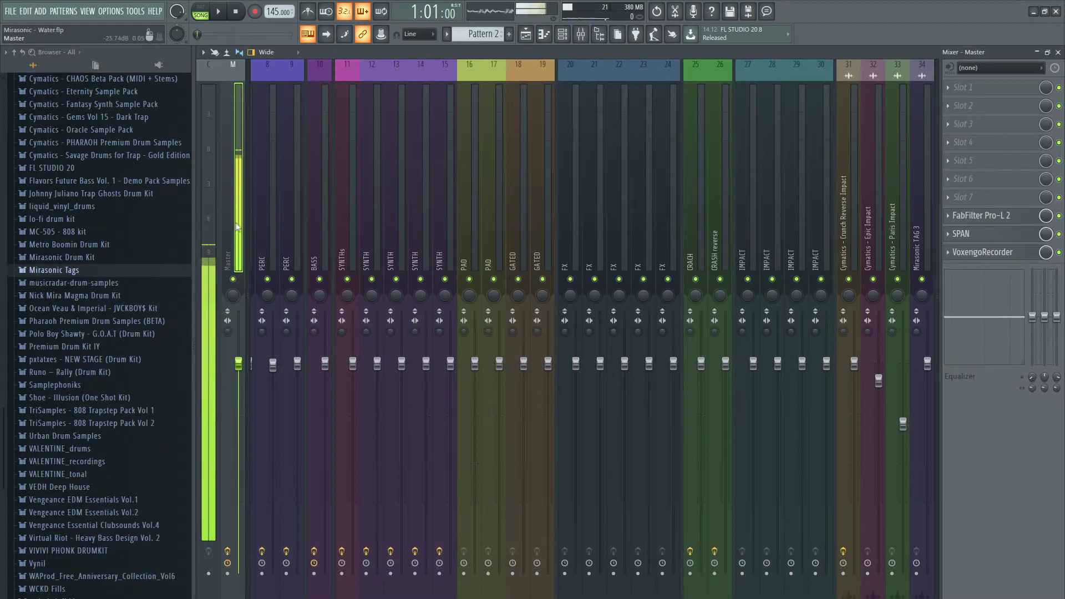
{"action": "left_click", "coordinate": [1058, 52]}
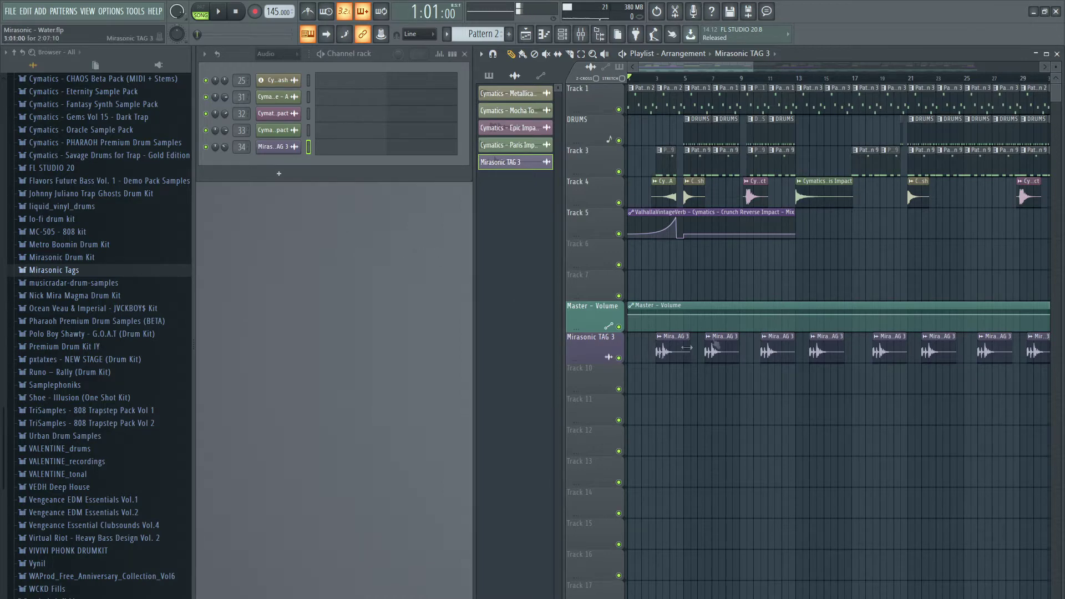
Mute the Mirasonic TAG 3 track in the playlist
{"action": "left_click", "coordinate": [619, 358]}
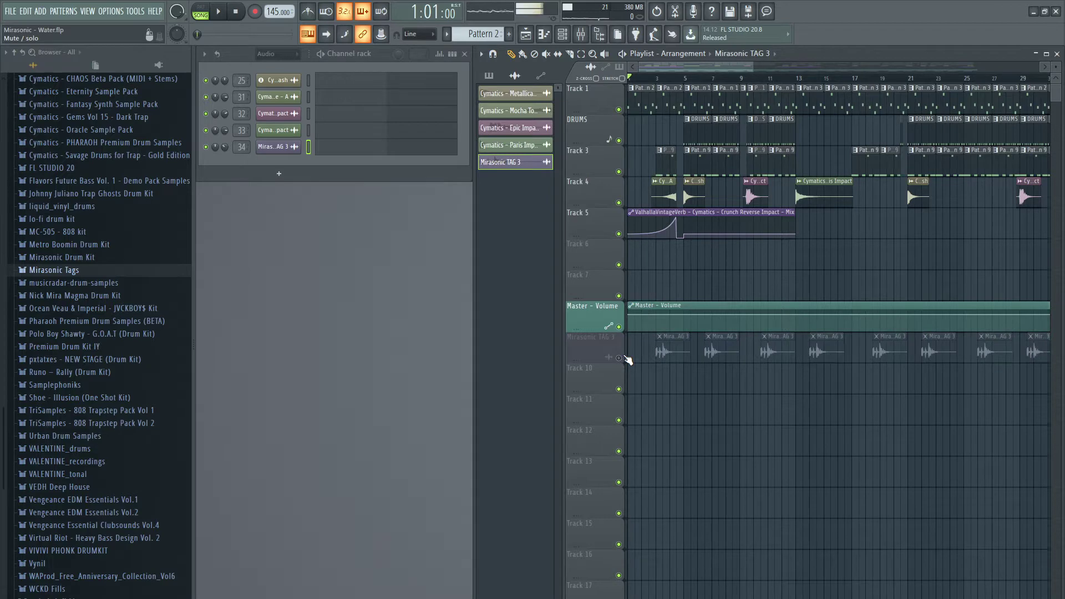
{"action": "left_click", "coordinate": [580, 34]}
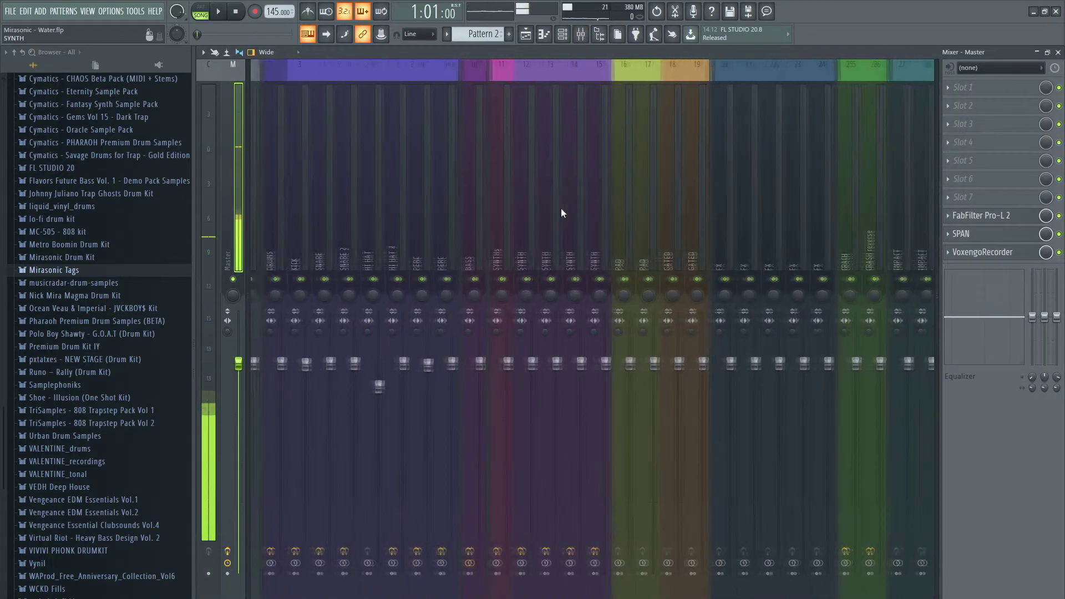
{"action": "left_click", "coordinate": [1056, 55]}
Set the channel rack filter to All, then bring up the mixer
{"action": "left_click", "coordinate": [274, 54]}
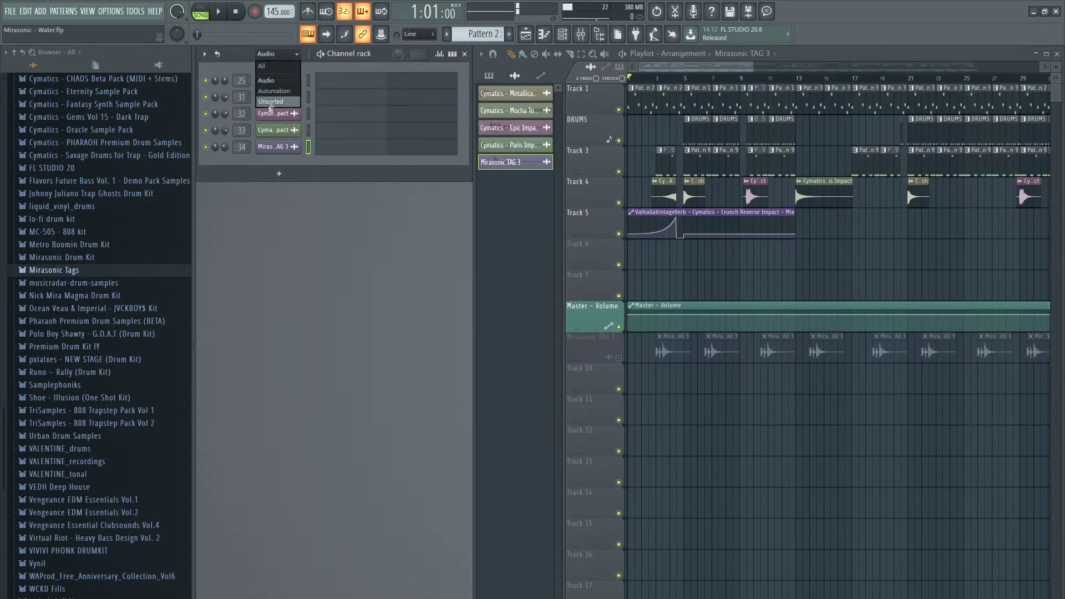
{"action": "left_click", "coordinate": [267, 66]}
{"action": "left_click", "coordinate": [270, 56]}
{"action": "left_click", "coordinate": [270, 66]}
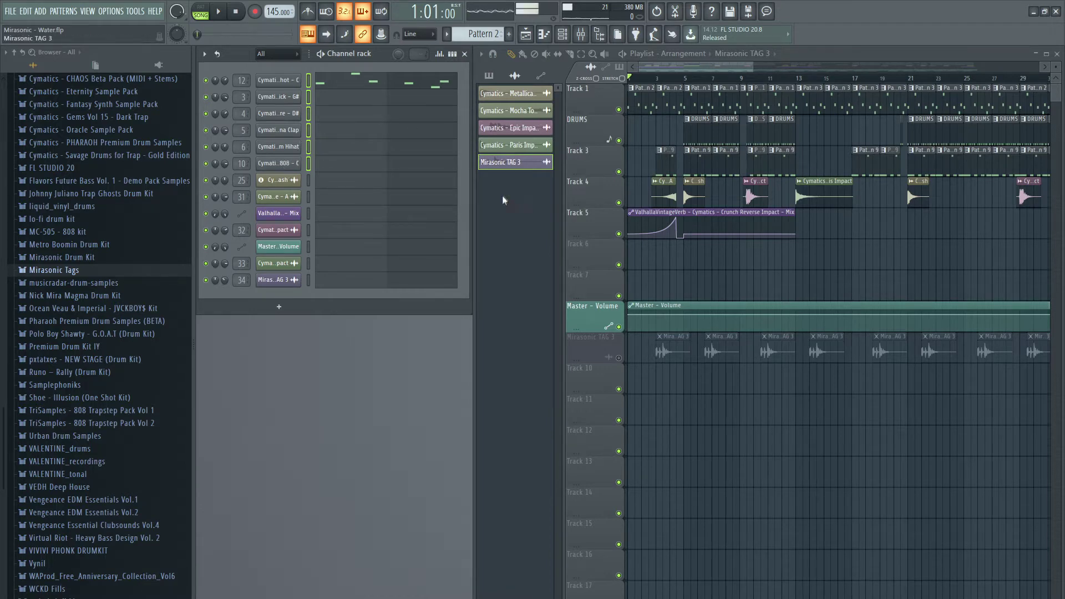
{"action": "left_click", "coordinate": [581, 34]}
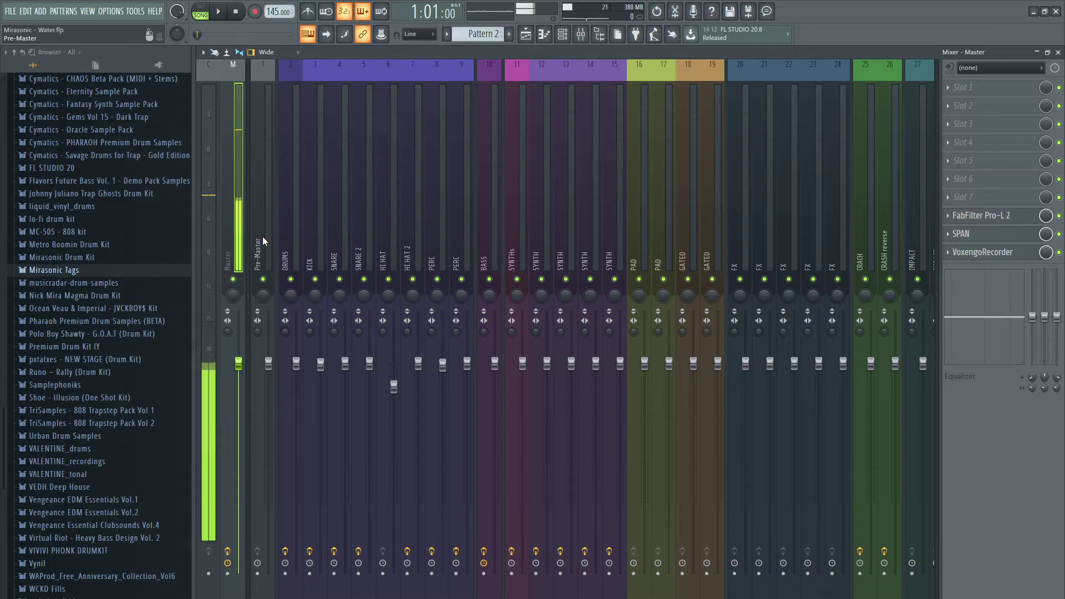
{"action": "left_click", "coordinate": [262, 236]}
{"action": "scroll", "coordinate": [234, 237], "scroll_direction": "down", "scroll_amount": 1}
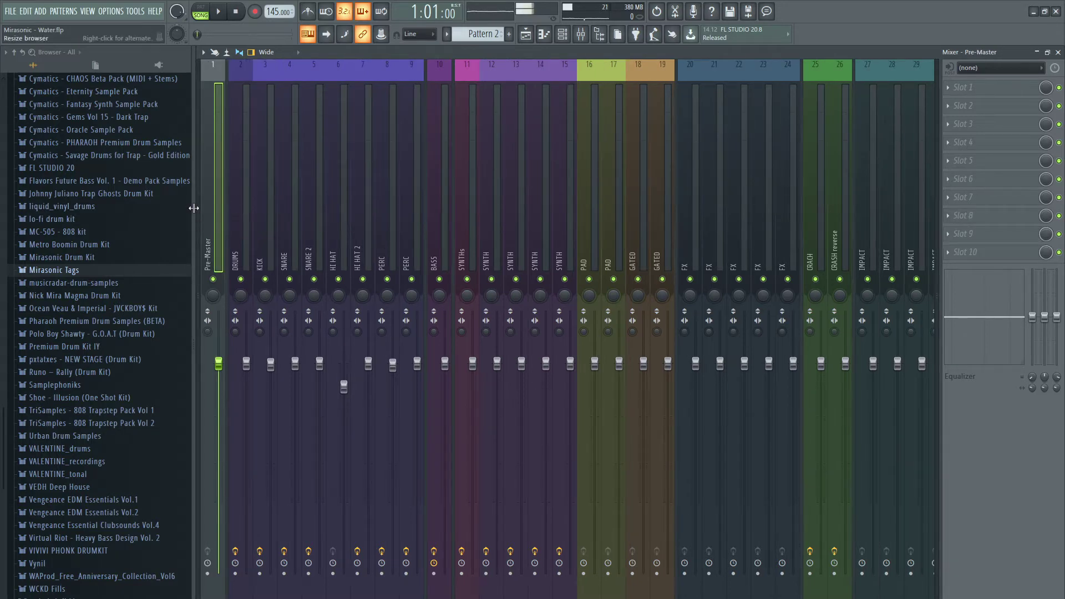
{"action": "scroll", "coordinate": [212, 211], "scroll_direction": "up", "scroll_amount": 1}
{"action": "left_click", "coordinate": [232, 210]}
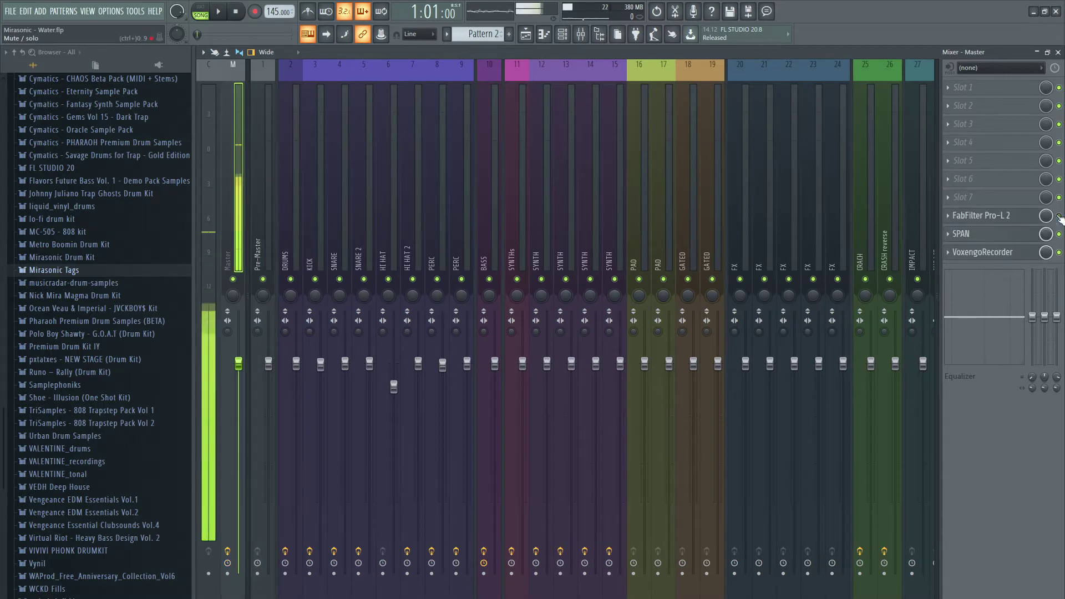
{"action": "left_click", "coordinate": [1003, 215]}
{"action": "left_click", "coordinate": [1003, 215]}
{"action": "left_click", "coordinate": [1058, 51]}
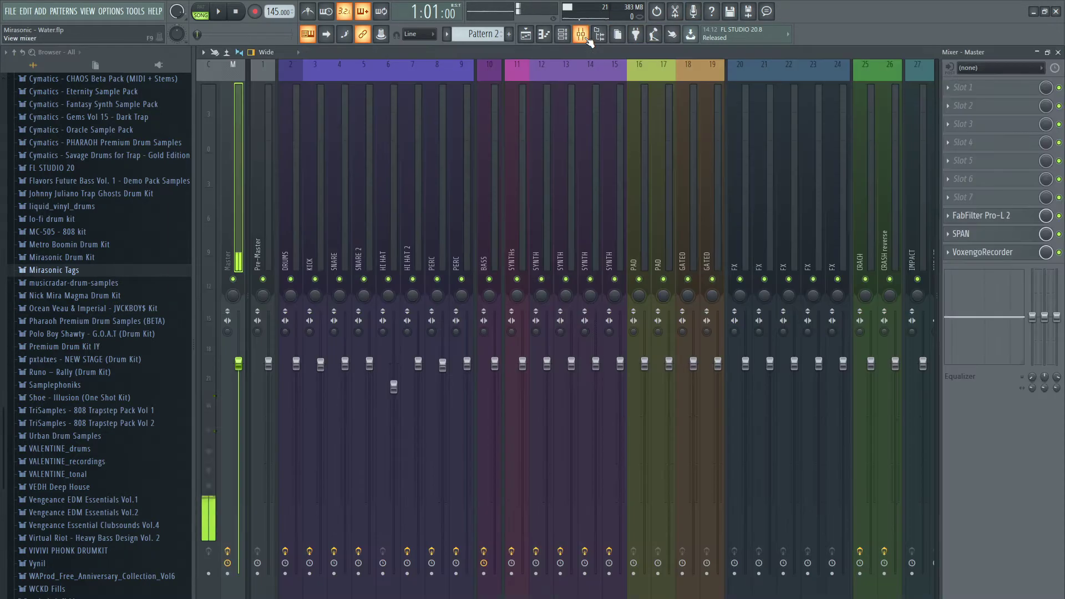
{"action": "left_click", "coordinate": [586, 36]}
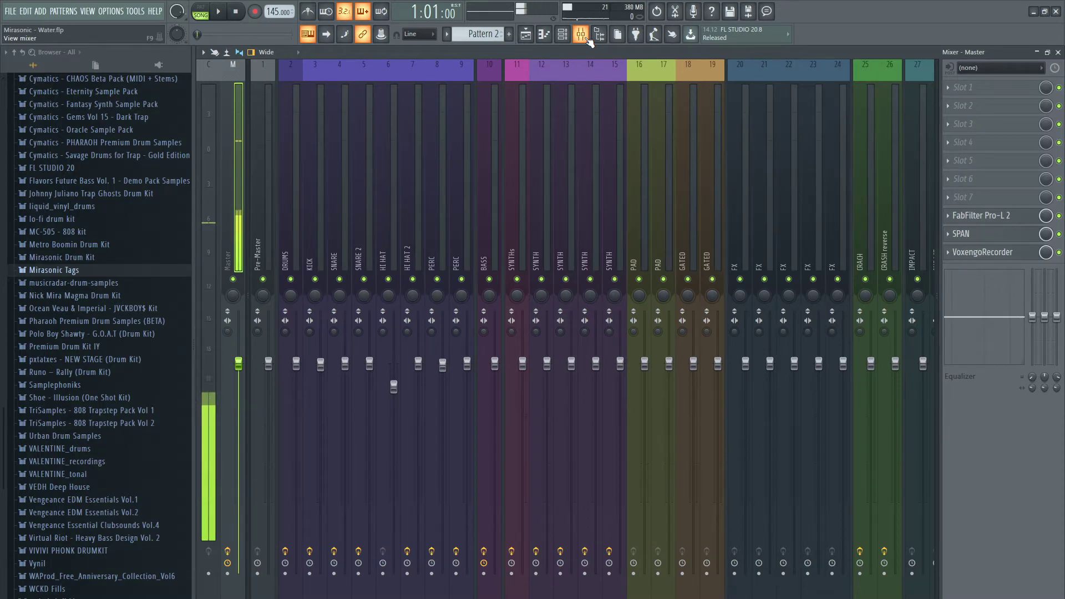
{"action": "left_click", "coordinate": [588, 39]}
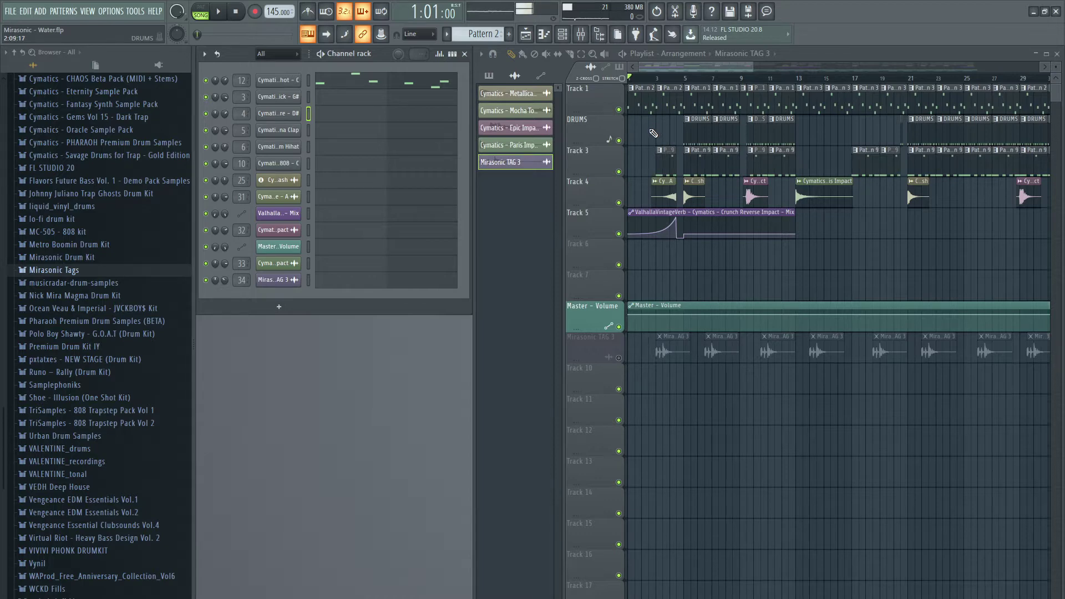
{"action": "left_click", "coordinate": [581, 34]}
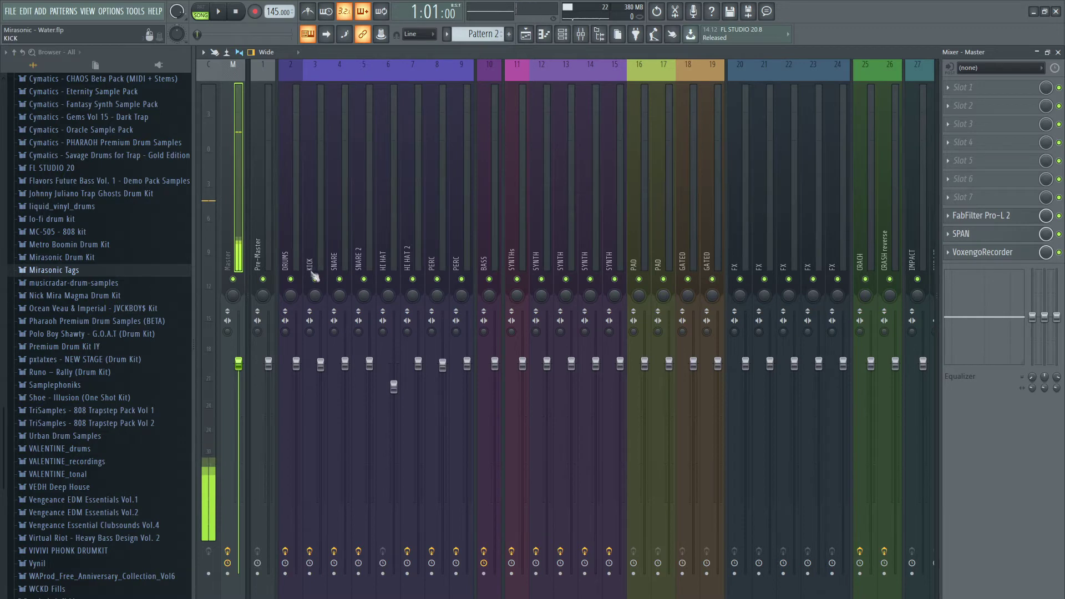
{"action": "right_click", "coordinate": [311, 279]}
{"action": "left_click", "coordinate": [317, 123]}
{"action": "left_click", "coordinate": [289, 238]}
{"action": "left_click", "coordinate": [308, 227]}
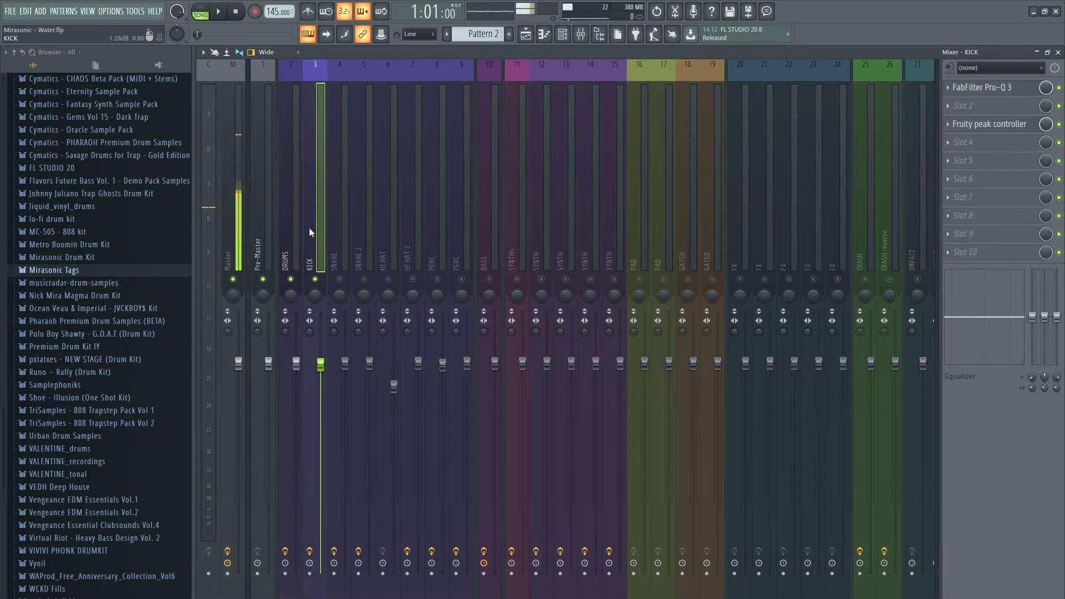
{"action": "left_click", "coordinate": [10, 11]}
{"action": "left_click", "coordinate": [321, 97]}
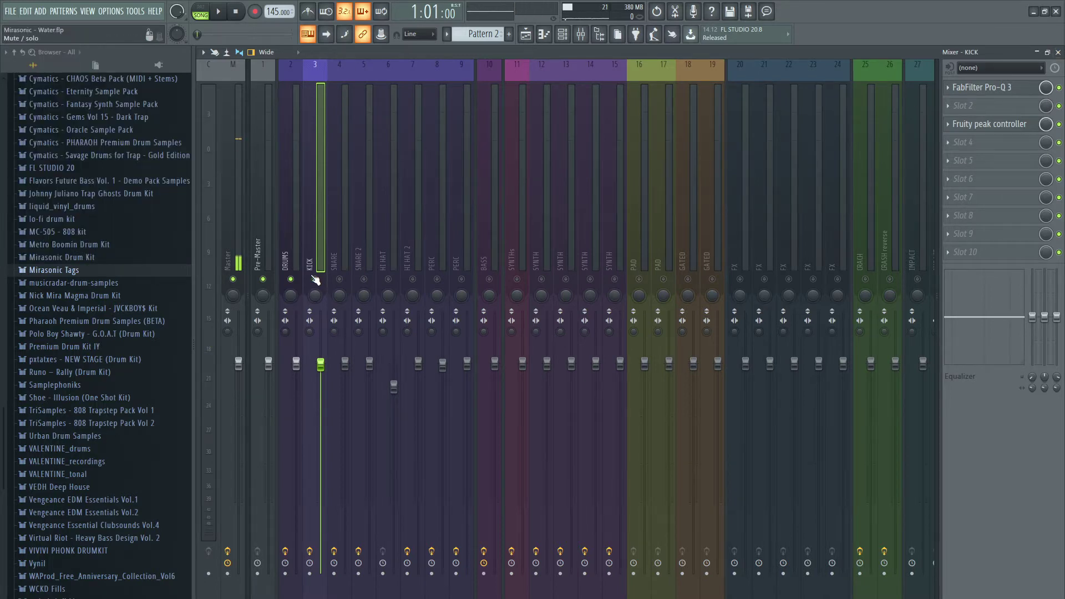
Close the mixer and browse the Mirasonic - Bass trackout stems and zipped archive in File Explorer
{"action": "left_click", "coordinate": [1057, 52]}
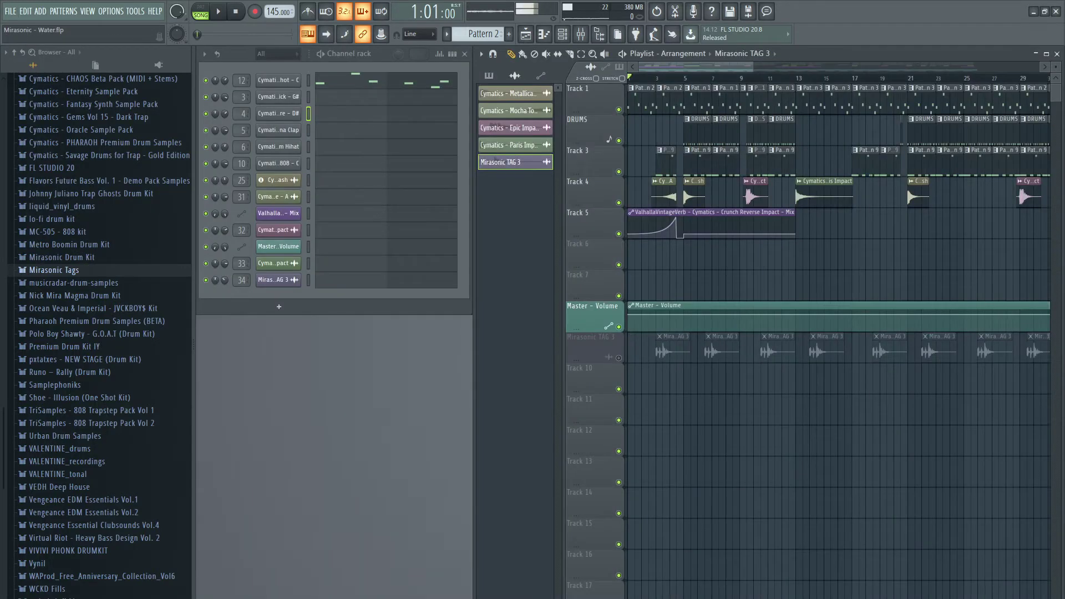
{"action": "key", "text": "alt+Tab"}
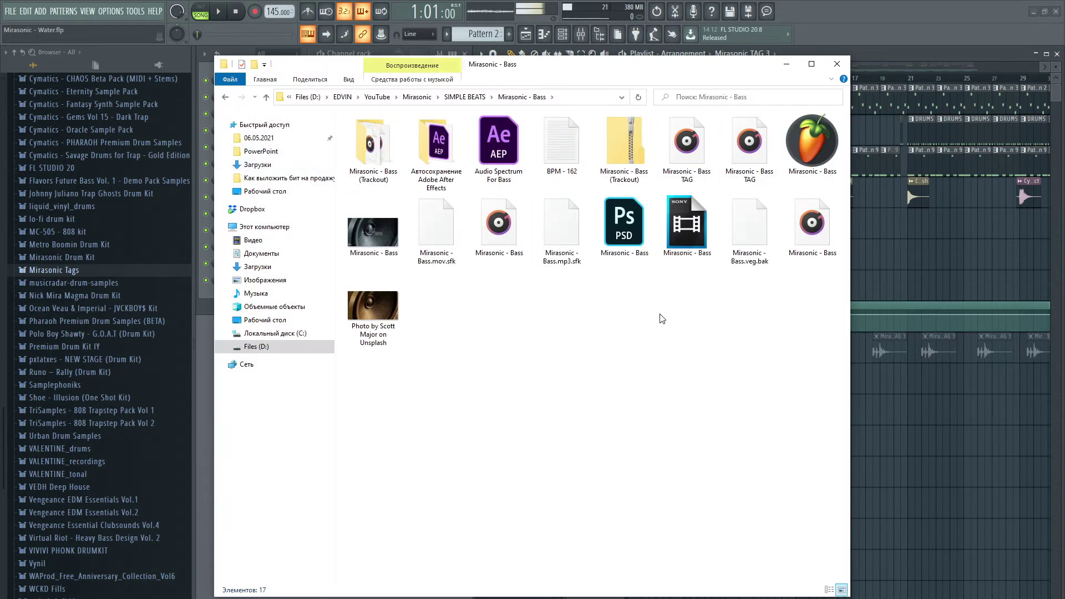
{"action": "left_click_drag", "start_coordinate": [827, 363], "coordinate": [341, 113]}
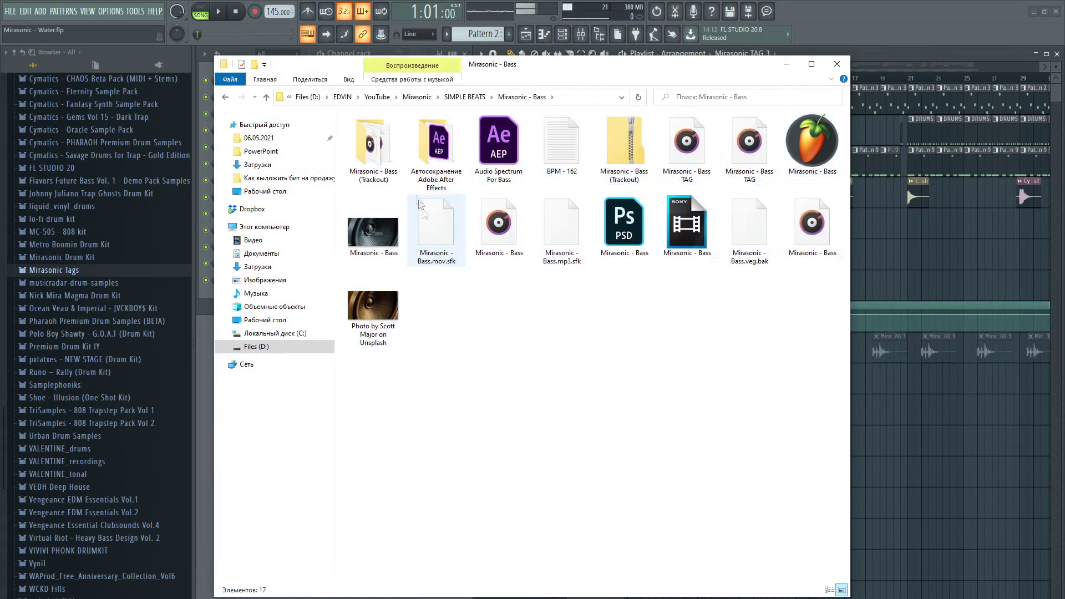
{"action": "double_click", "coordinate": [373, 146]}
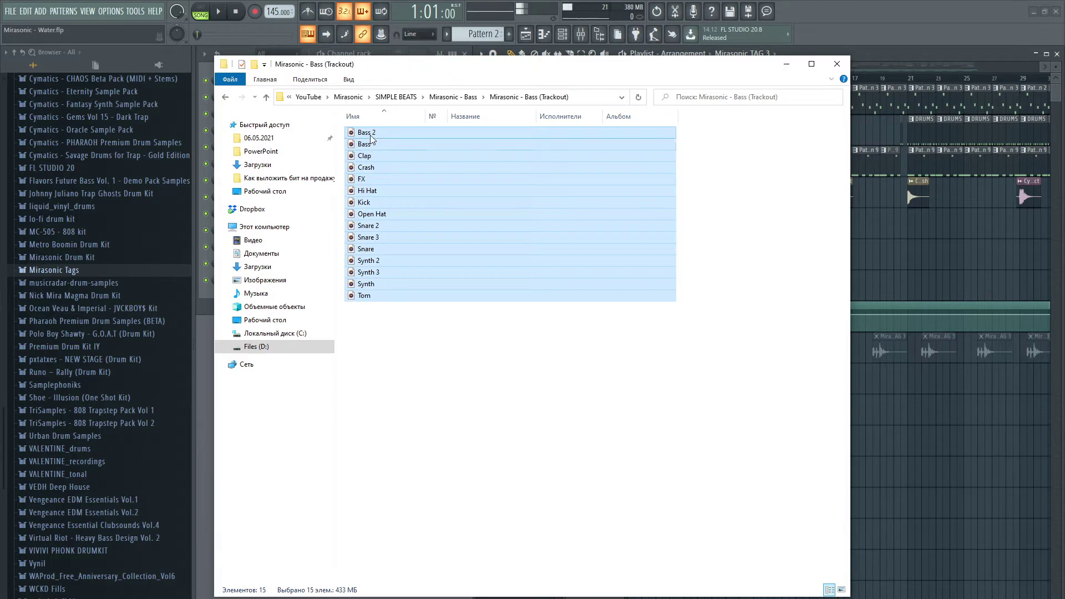
{"action": "left_click_drag", "start_coordinate": [398, 381], "coordinate": [395, 136]}
{"action": "left_click", "coordinate": [419, 145]}
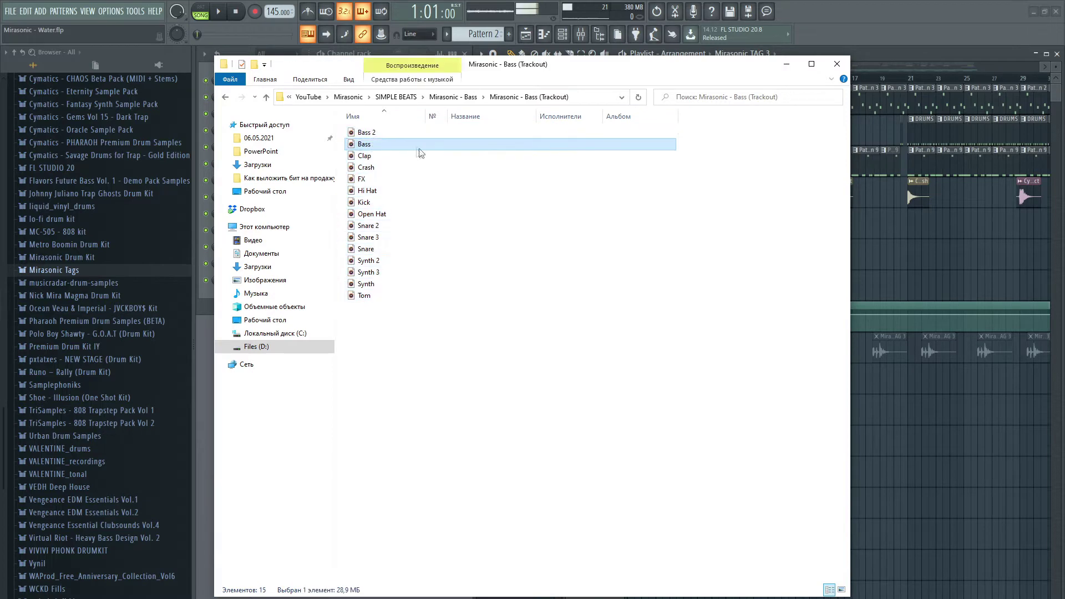
{"action": "left_click", "coordinate": [383, 214]}
{"action": "left_click", "coordinate": [466, 97]}
{"action": "mouse_move", "coordinate": [561, 224]}
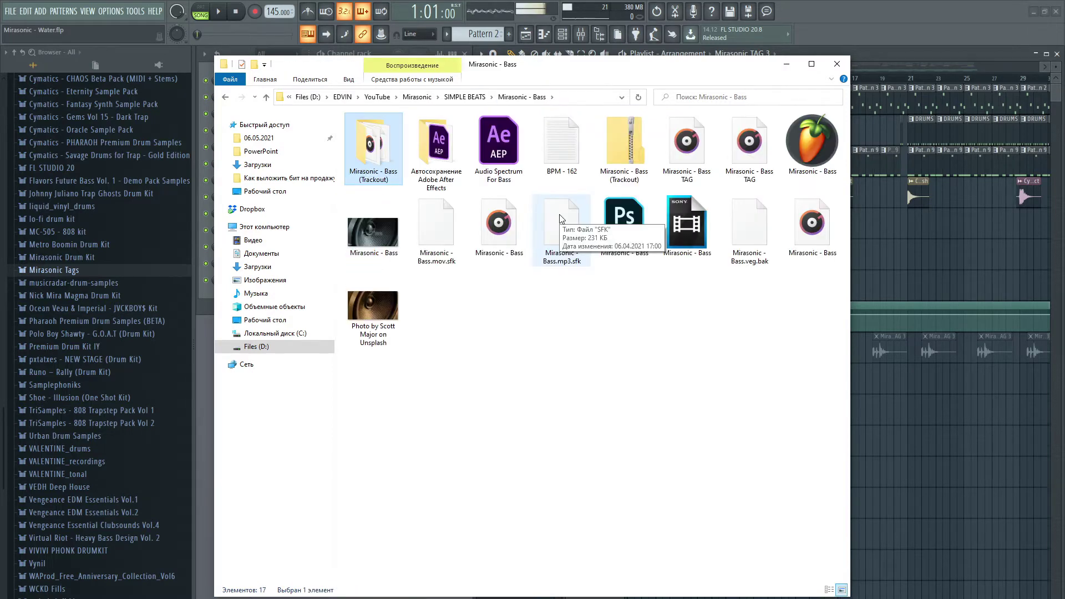
{"action": "left_click", "coordinate": [633, 146]}
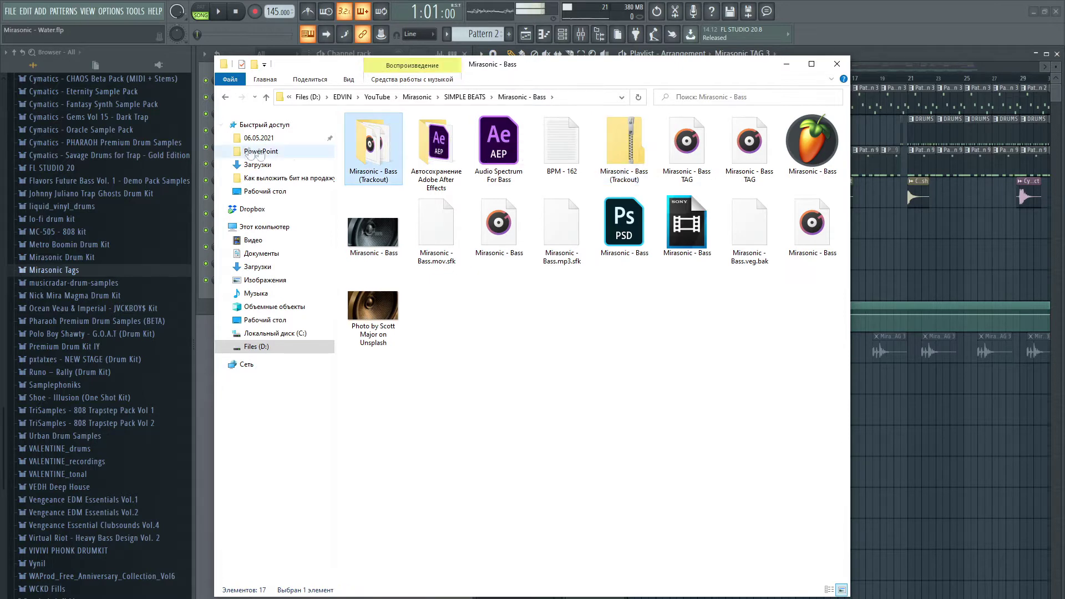
Open the Как выложить бит на продажу folder and select the Water TAG file and cover photo
{"action": "left_click", "coordinate": [280, 178]}
{"action": "left_click", "coordinate": [788, 69]}
{"action": "key", "text": "alt+Tab"}
{"action": "left_click", "coordinate": [499, 177]}
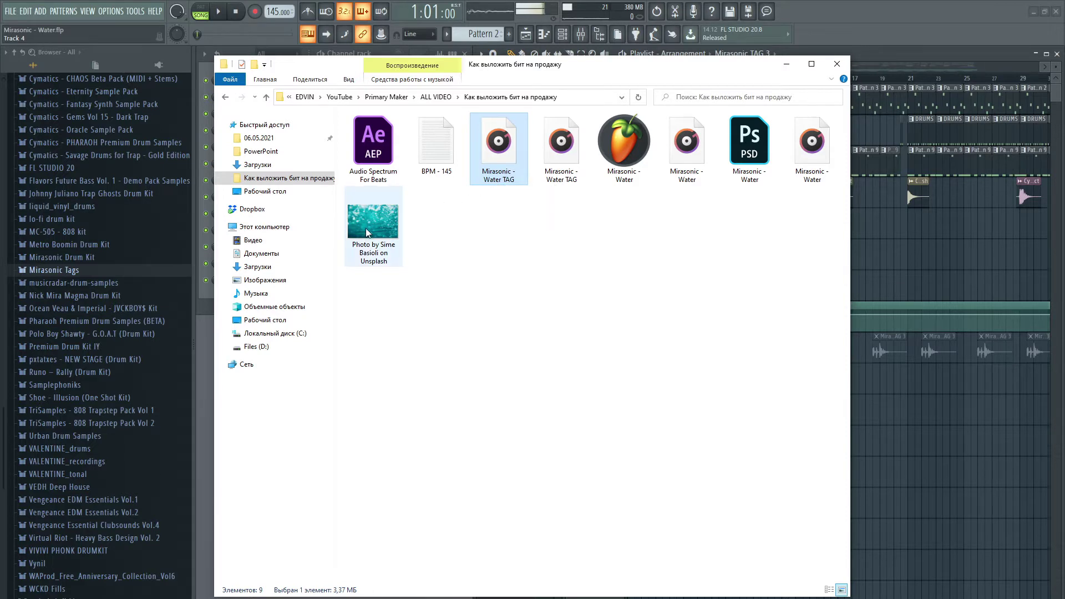
{"action": "left_click", "coordinate": [369, 236]}
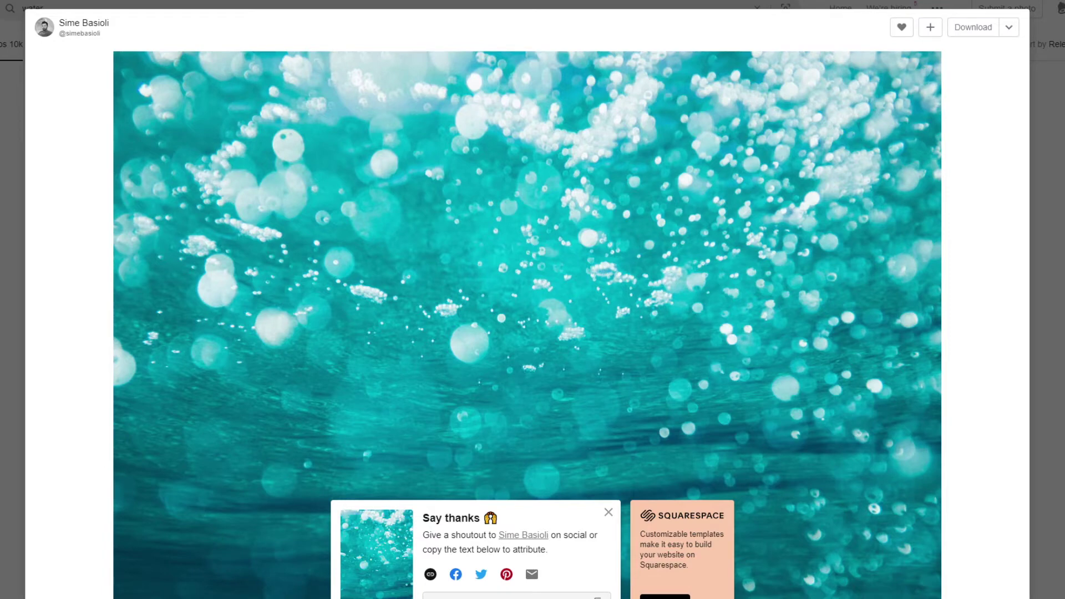
{"action": "left_click", "coordinate": [1009, 28]}
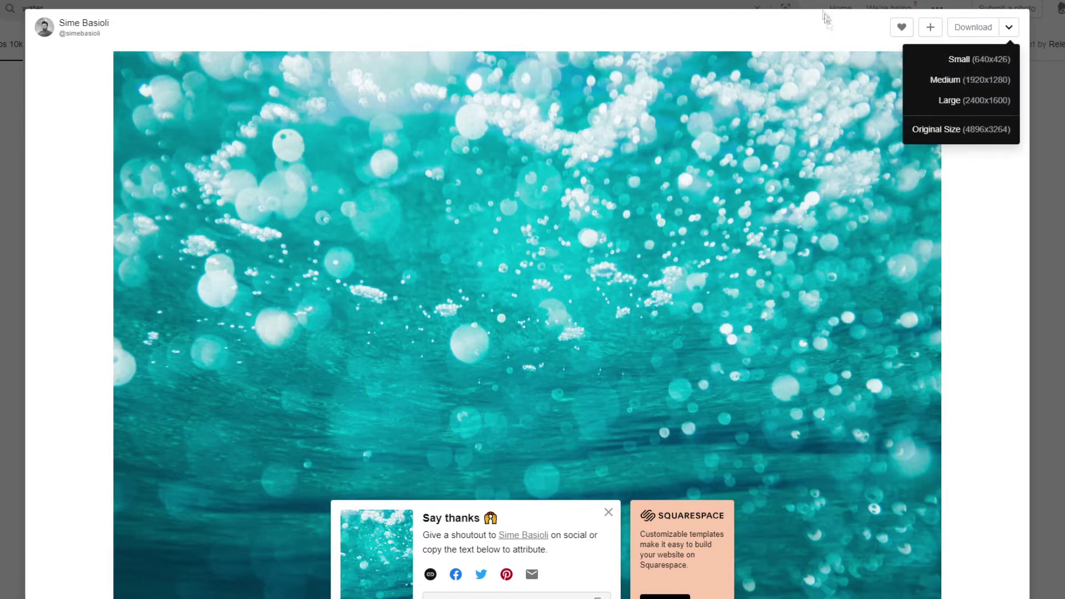
{"action": "left_click", "coordinate": [823, 34]}
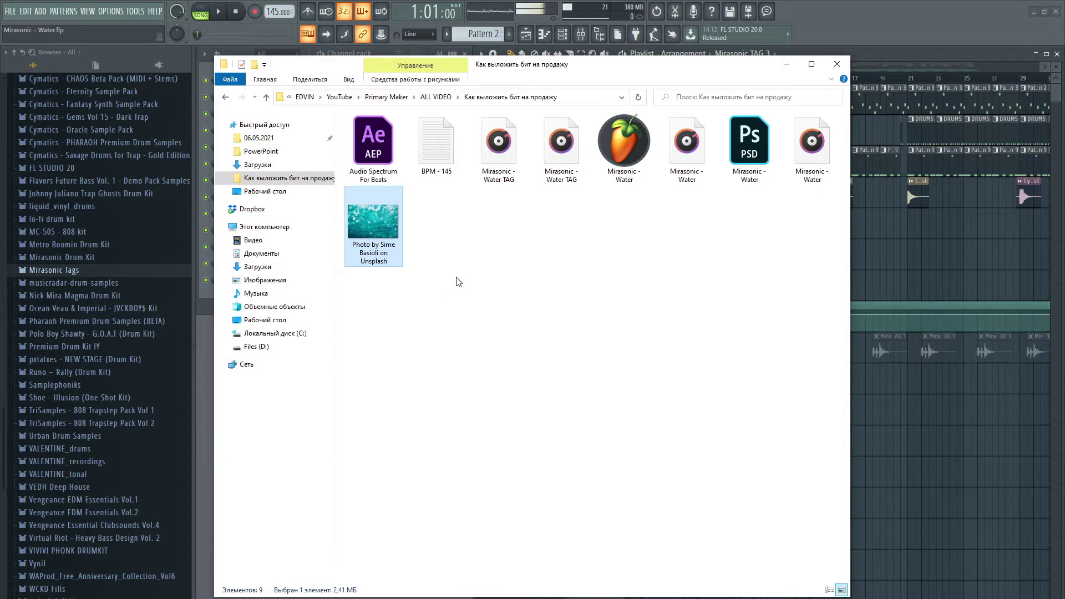
Minimize File Explorer and zoom the Water project playlist out horizontally
{"action": "left_click", "coordinate": [786, 64]}
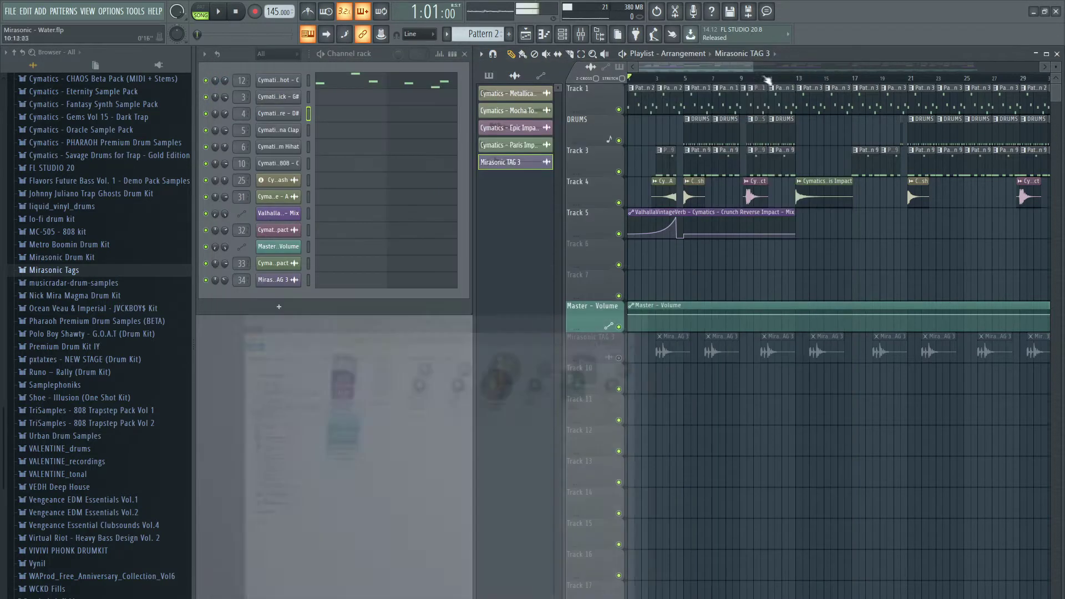
{"action": "scroll", "coordinate": [708, 74], "scroll_direction": "down", "scroll_amount": 2}
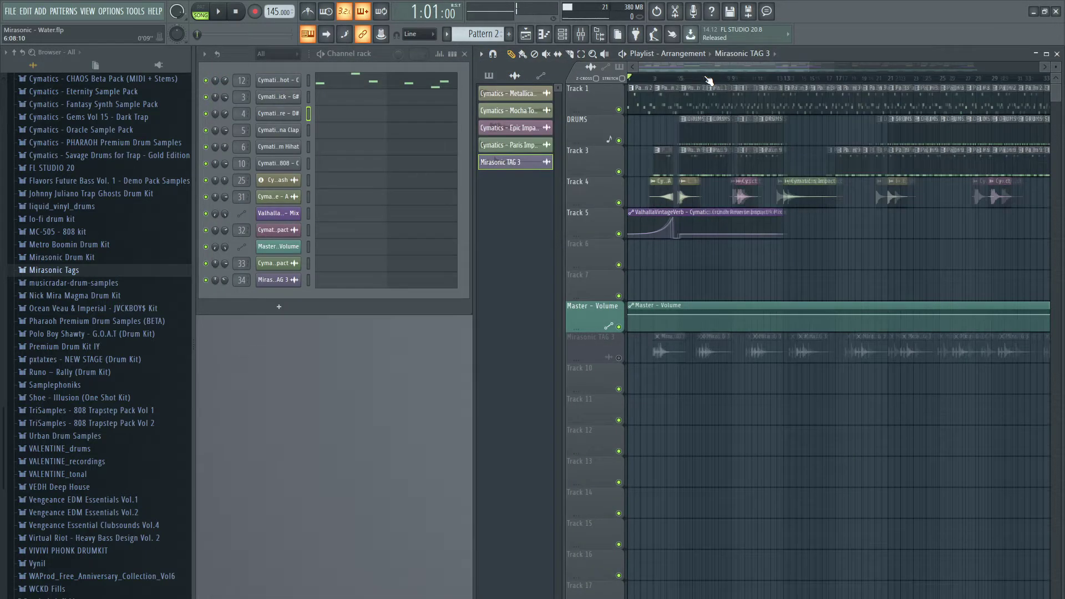
{"action": "scroll", "coordinate": [709, 74], "scroll_direction": "down", "scroll_amount": 3}
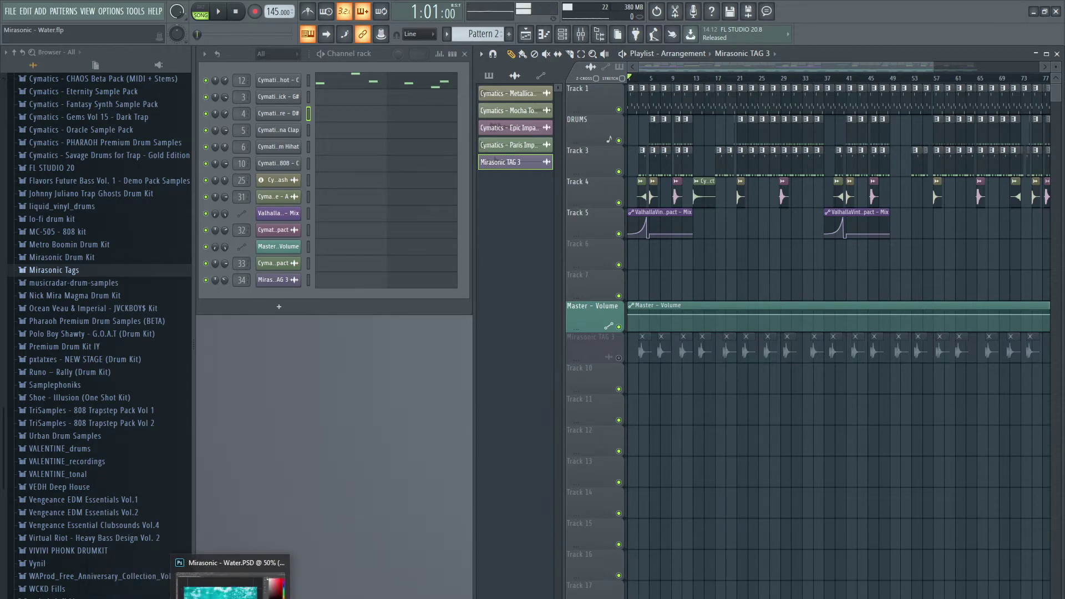
Switch to the Water cover artwork in Photoshop and inspect its top fill layers
{"action": "left_click", "coordinate": [231, 583]}
{"action": "left_click", "coordinate": [461, 100]}
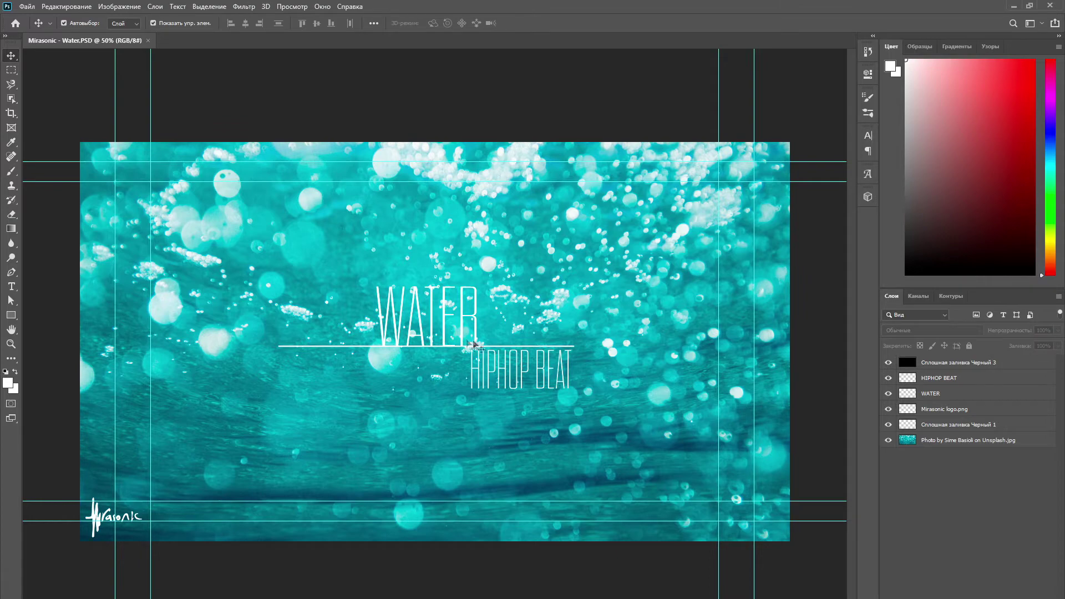
{"action": "scroll", "coordinate": [441, 352], "scroll_direction": "up", "scroll_amount": 1}
{"action": "left_click", "coordinate": [441, 353]}
{"action": "scroll", "coordinate": [441, 353], "scroll_direction": "down", "scroll_amount": 2}
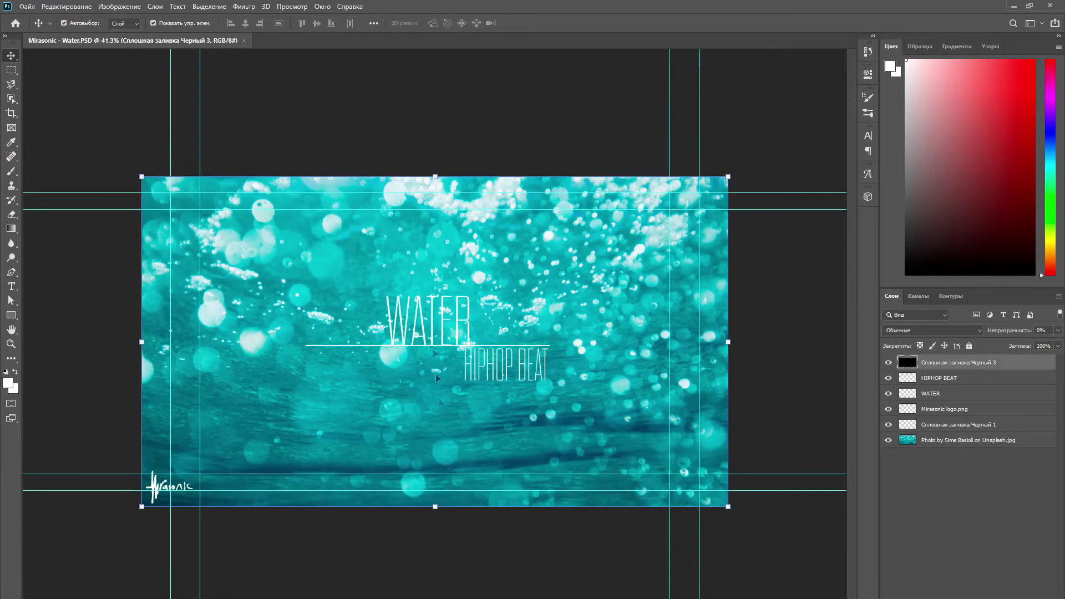
{"action": "left_click", "coordinate": [456, 572]}
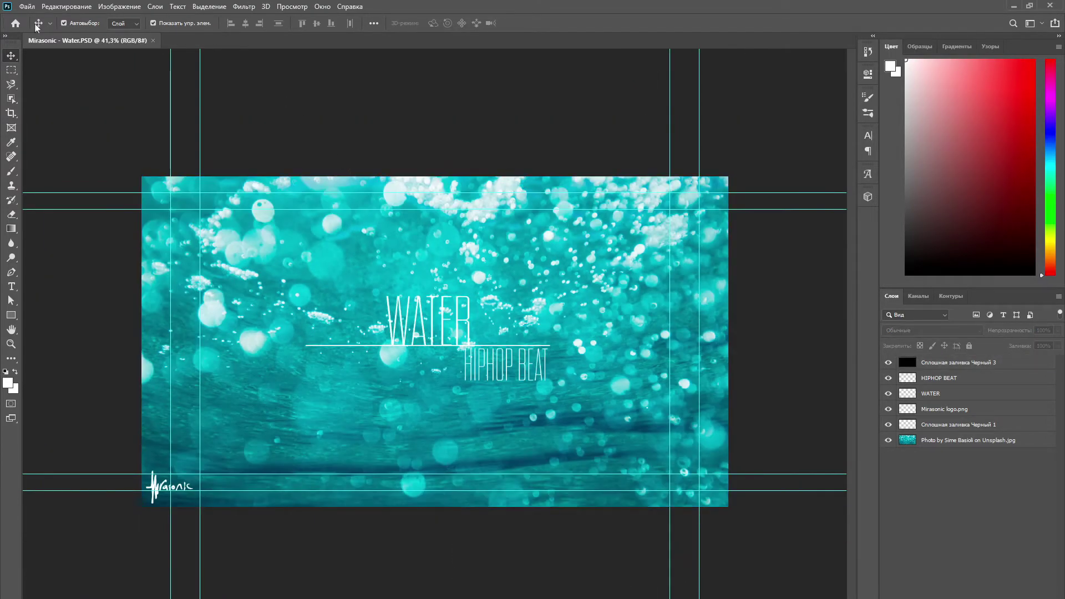
{"action": "left_click", "coordinate": [433, 282]}
{"action": "left_click", "coordinate": [480, 323]}
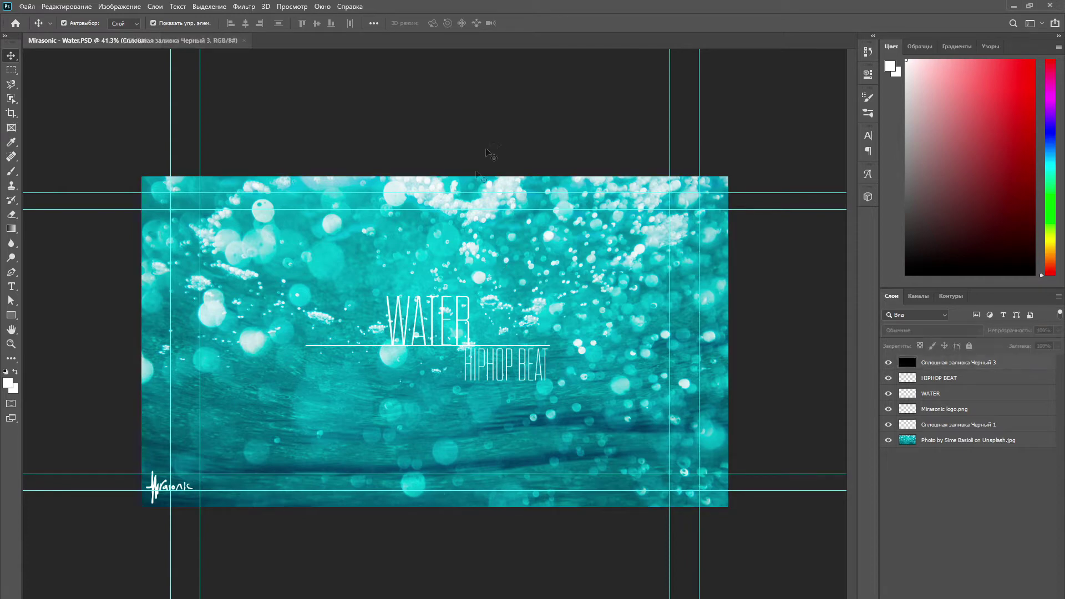
{"action": "left_click", "coordinate": [488, 339]}
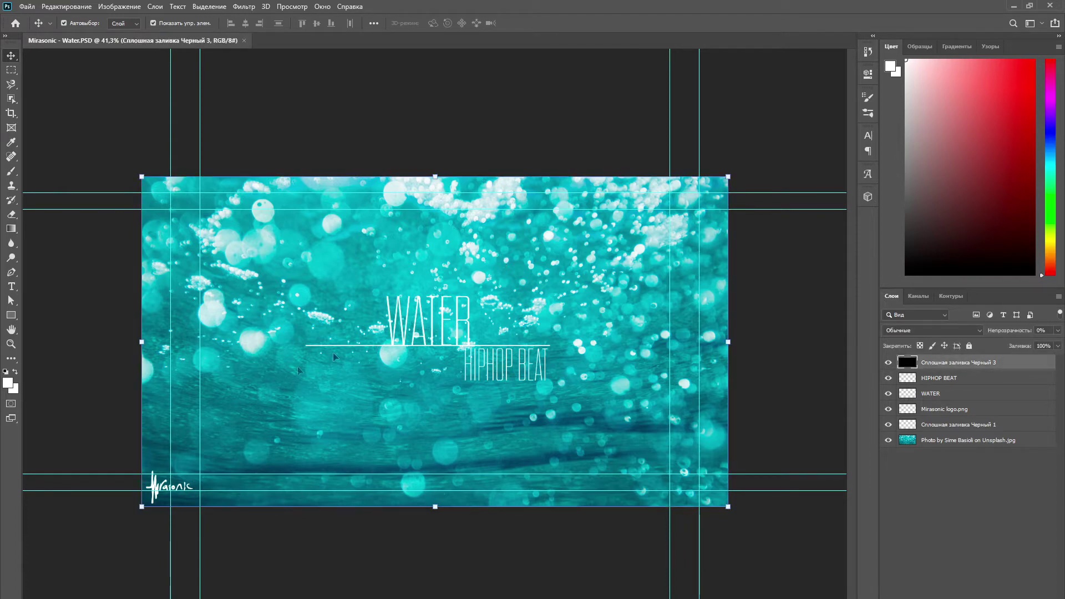
{"action": "left_click", "coordinate": [105, 332]}
{"action": "left_click", "coordinate": [25, 7]}
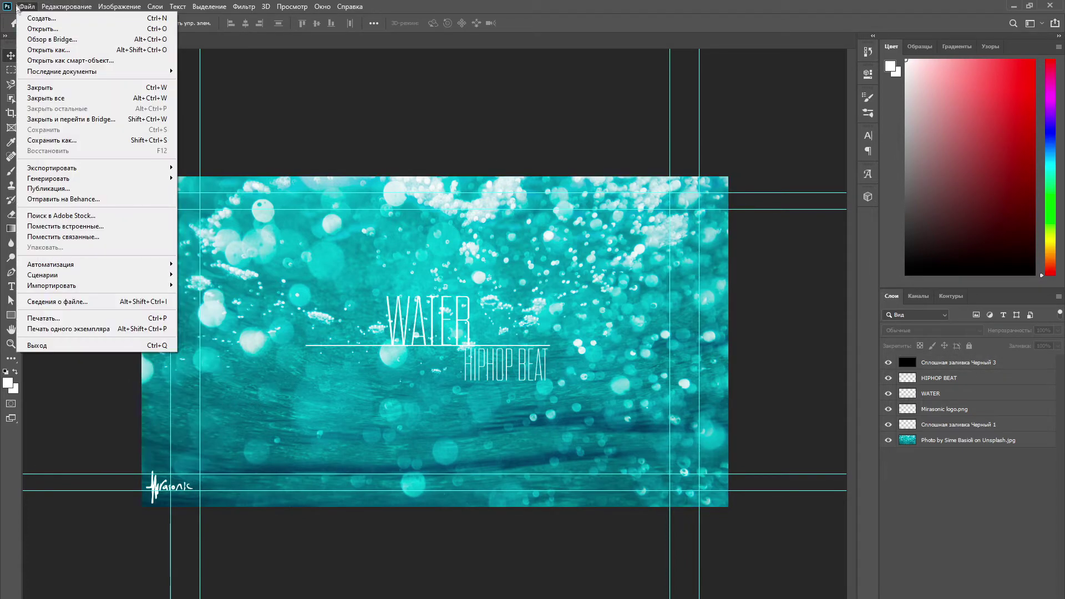
{"action": "left_click", "coordinate": [287, 130]}
{"action": "scroll", "coordinate": [427, 260], "scroll_direction": "down", "scroll_amount": 1}
{"action": "scroll", "coordinate": [427, 277], "scroll_direction": "up", "scroll_amount": 1}
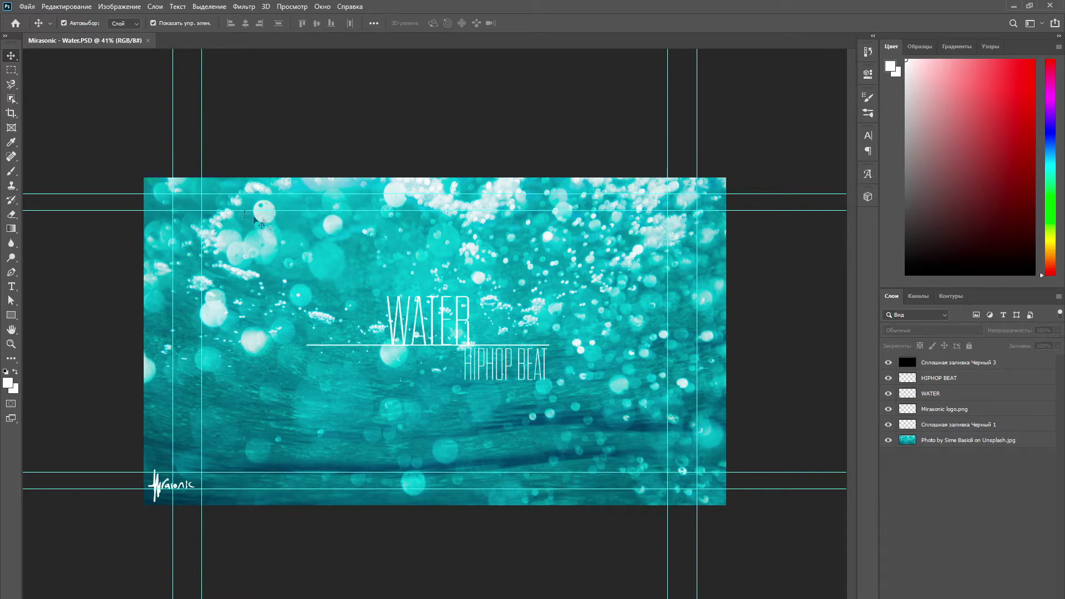
Export the artwork as a JPG into the Как выложить бит на продажу folder
{"action": "left_click", "coordinate": [33, 6]}
{"action": "mouse_move", "coordinate": [51, 168]}
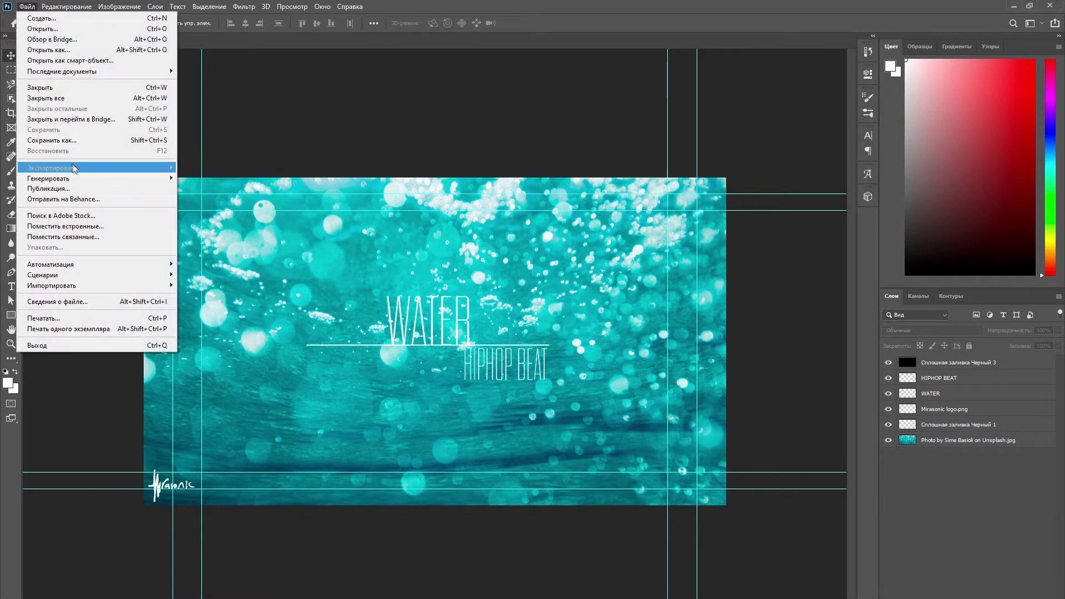
{"action": "left_click", "coordinate": [213, 178]}
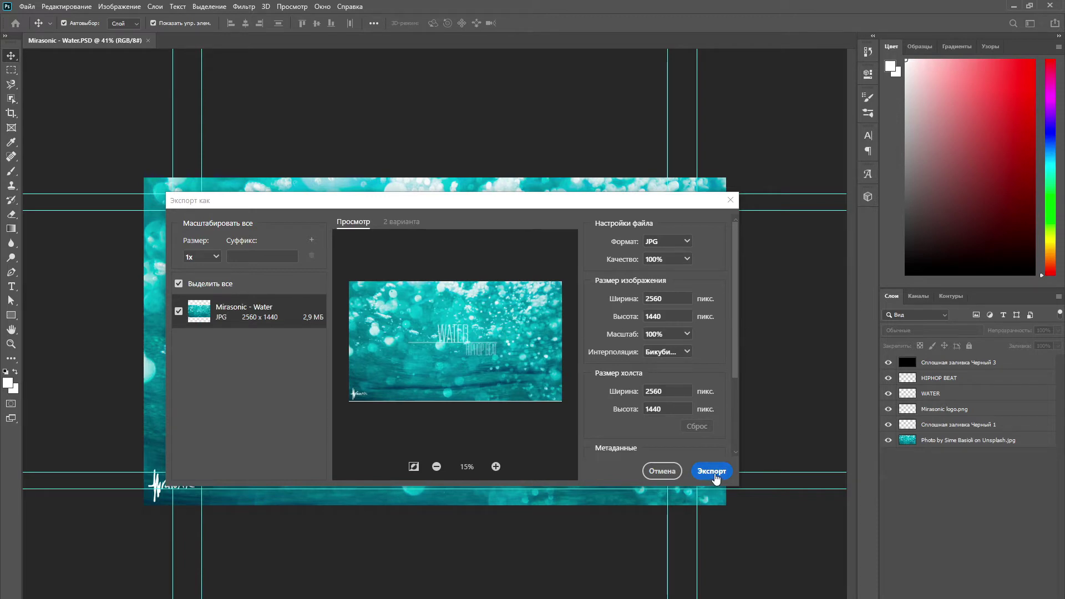
{"action": "left_click", "coordinate": [714, 474]}
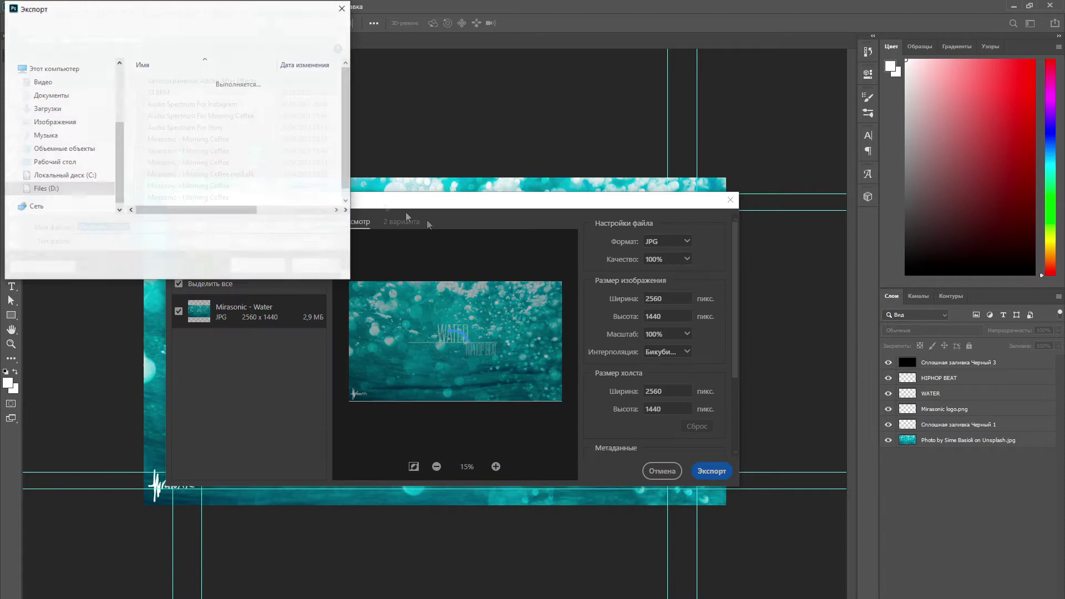
{"action": "scroll", "coordinate": [99, 142], "scroll_direction": "up", "scroll_amount": 3}
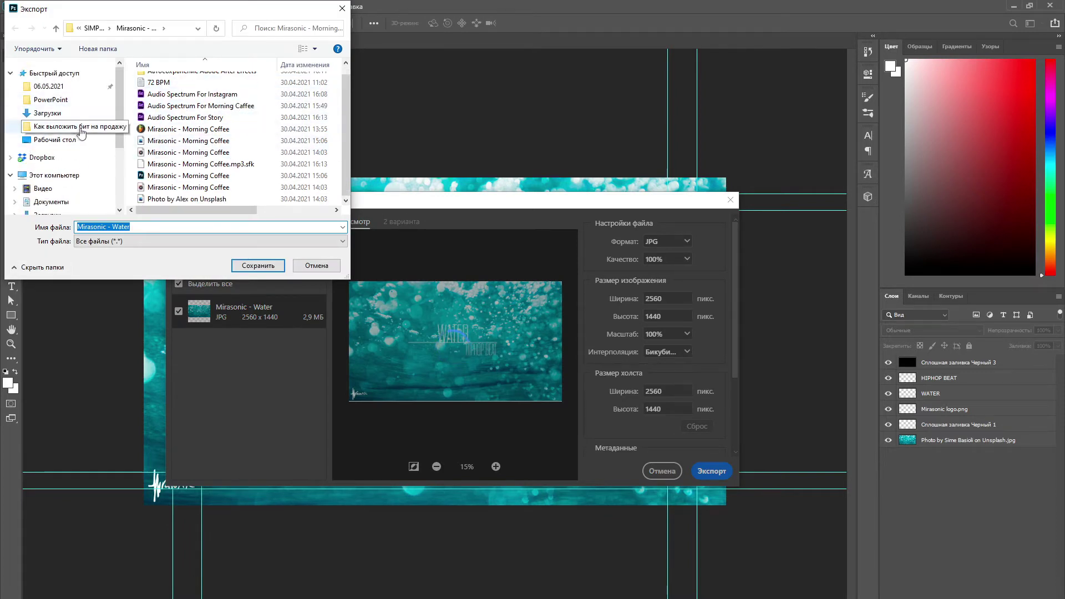
{"action": "left_click", "coordinate": [72, 126]}
{"action": "left_click", "coordinate": [206, 228]}
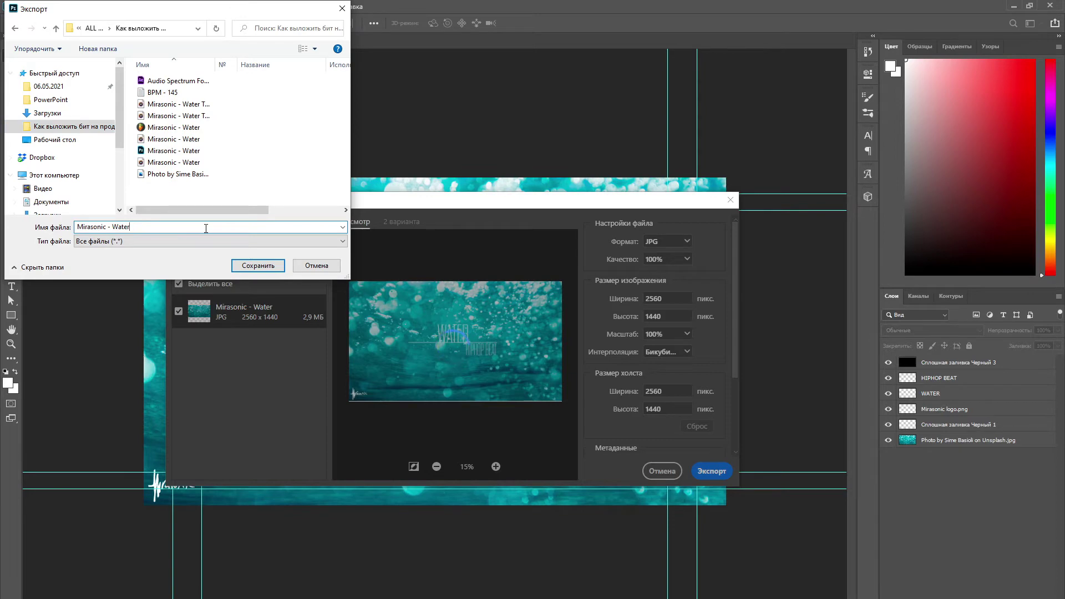
{"action": "left_click", "coordinate": [270, 266]}
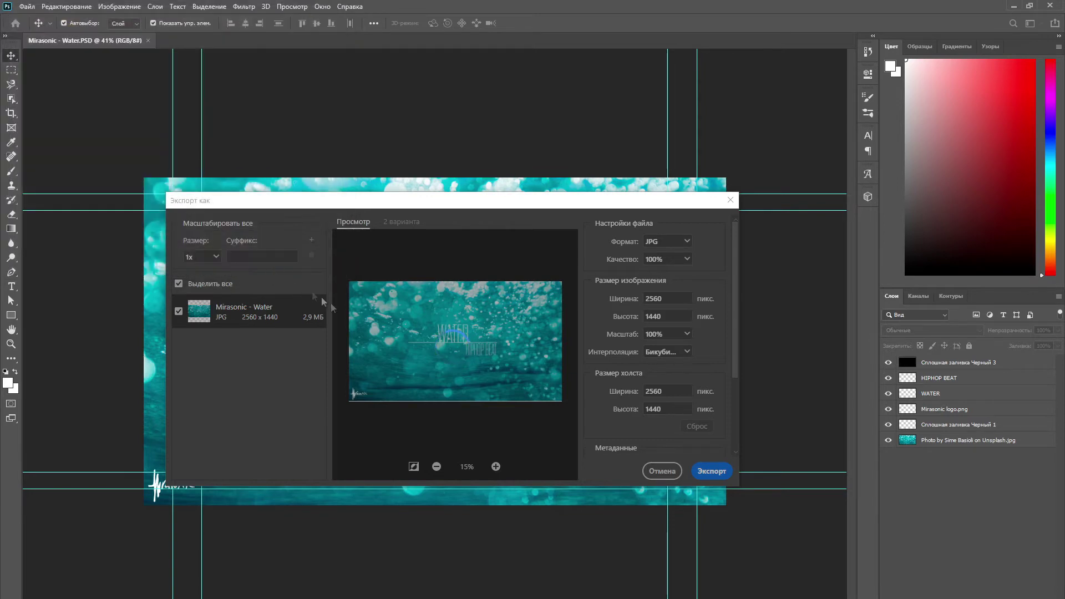
Re-export at 90% JPG quality, overwrite Mirasonic - Water, and close Photoshop keeping changes
{"action": "key", "text": "ctrl+alt+shift+w"}
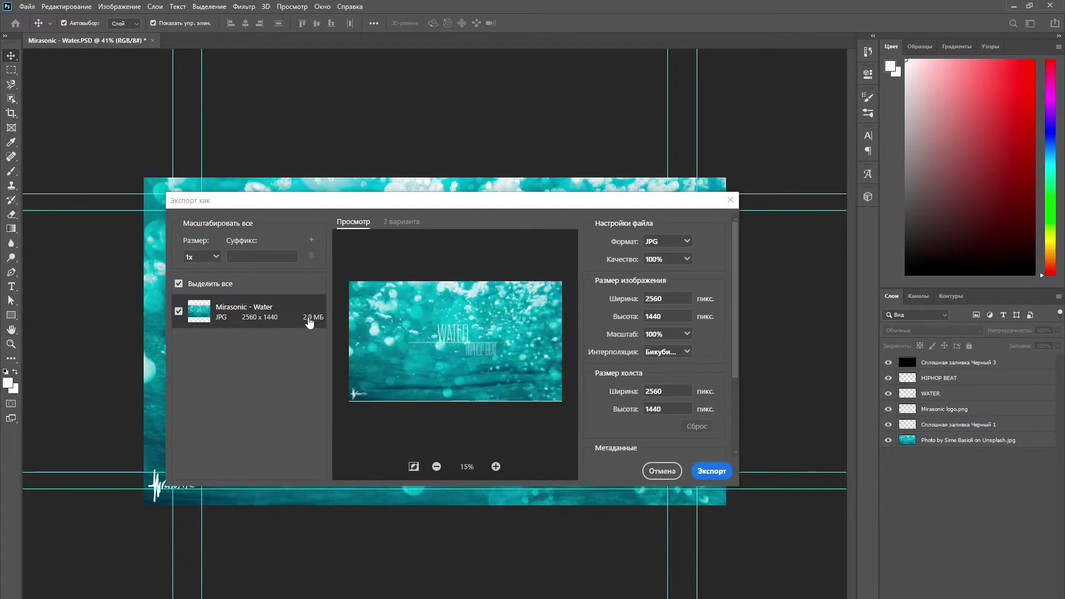
{"action": "left_click", "coordinate": [686, 259]}
{"action": "left_click_drag", "start_coordinate": [704, 281], "coordinate": [698, 282]}
{"action": "left_click", "coordinate": [717, 475]}
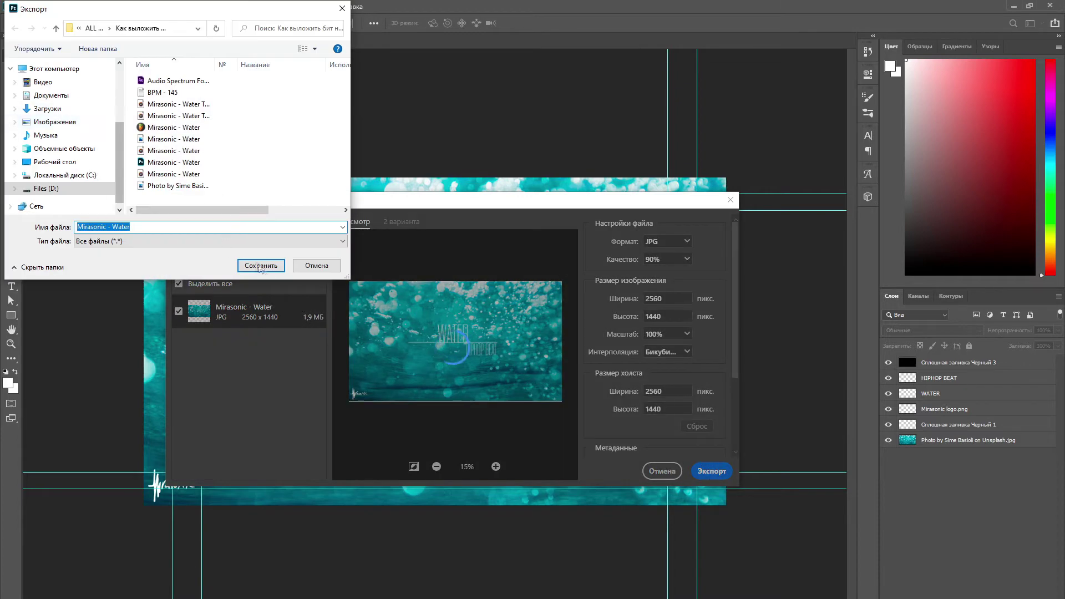
{"action": "left_click", "coordinate": [262, 265]}
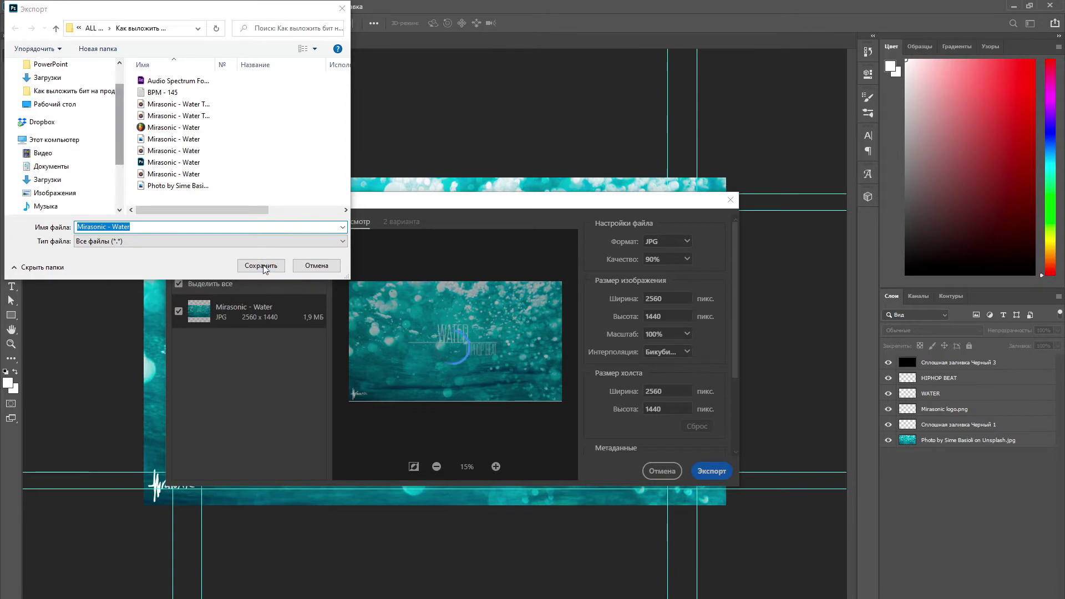
{"action": "left_click", "coordinate": [575, 328]}
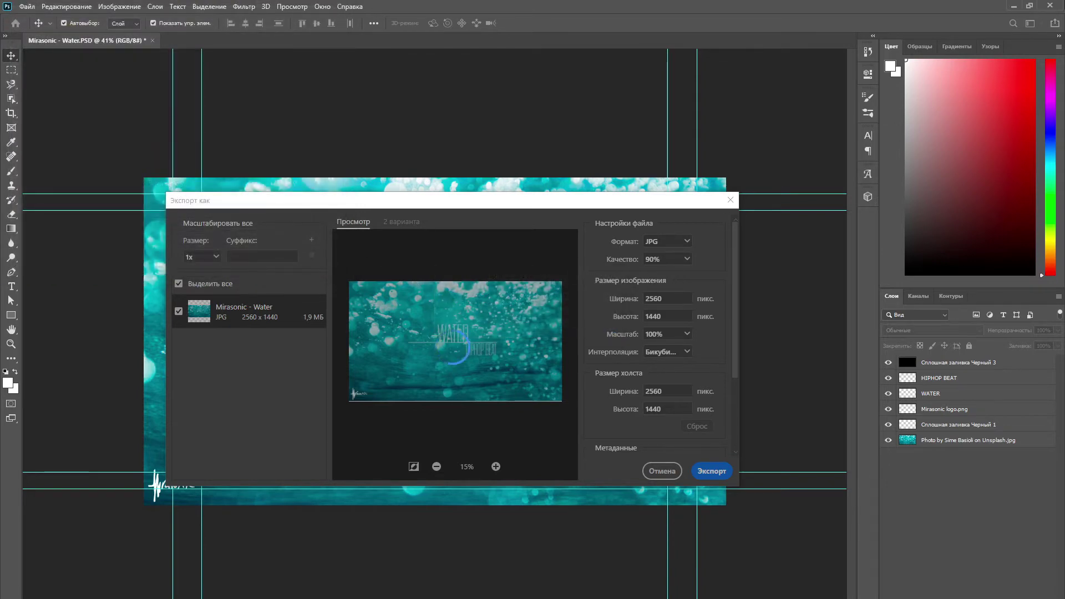
{"action": "left_click", "coordinate": [1049, 6]}
{"action": "left_click", "coordinate": [507, 239]}
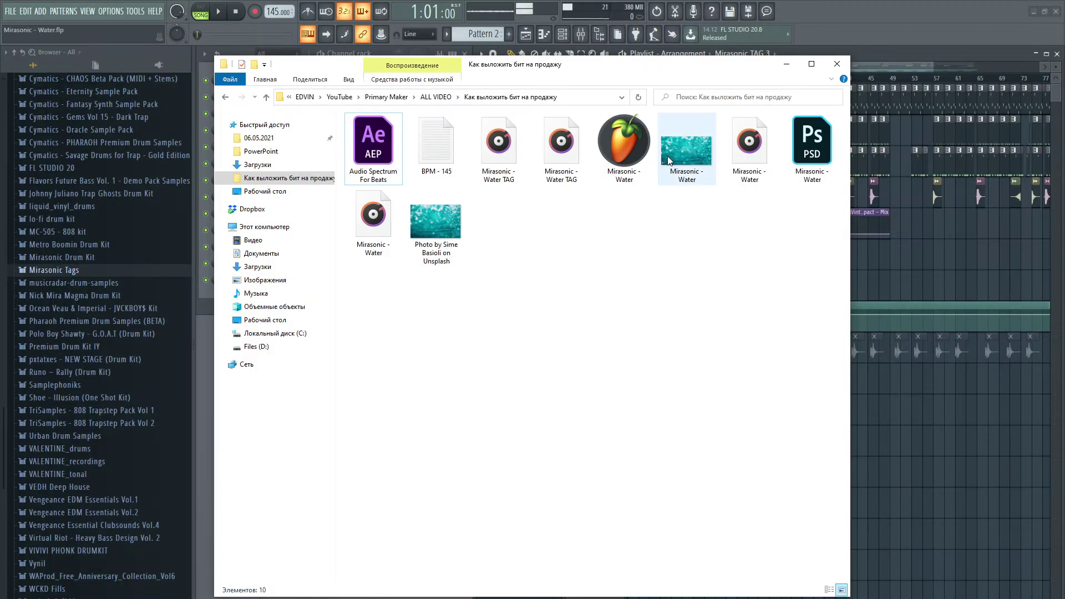
Close the folder window, review YouTube Studio's uploaded videos, then switch to After Effects
{"action": "left_click", "coordinate": [786, 64]}
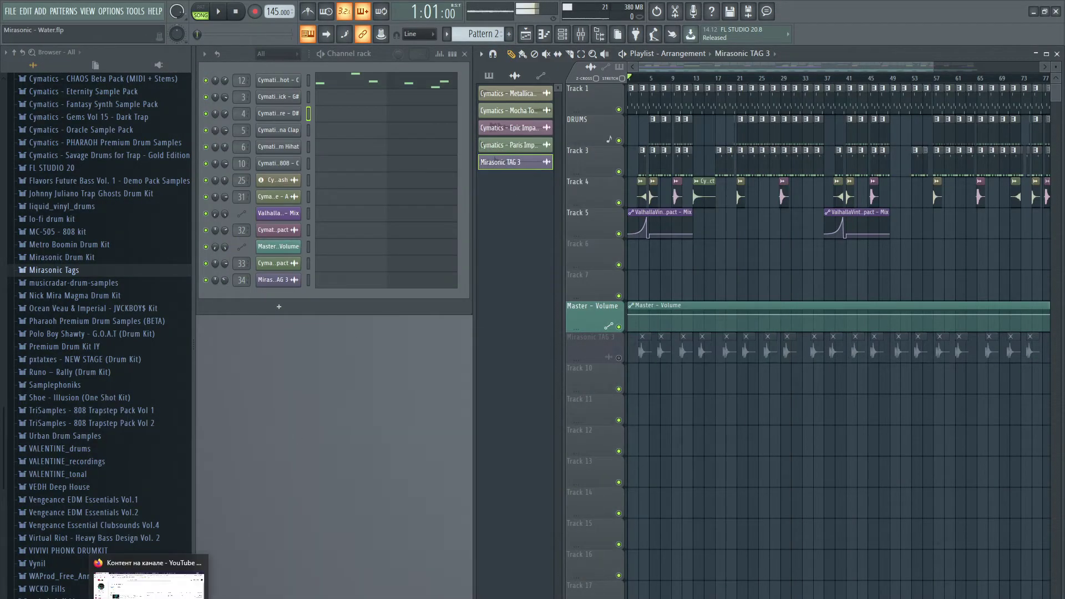
{"action": "left_click", "coordinate": [149, 582]}
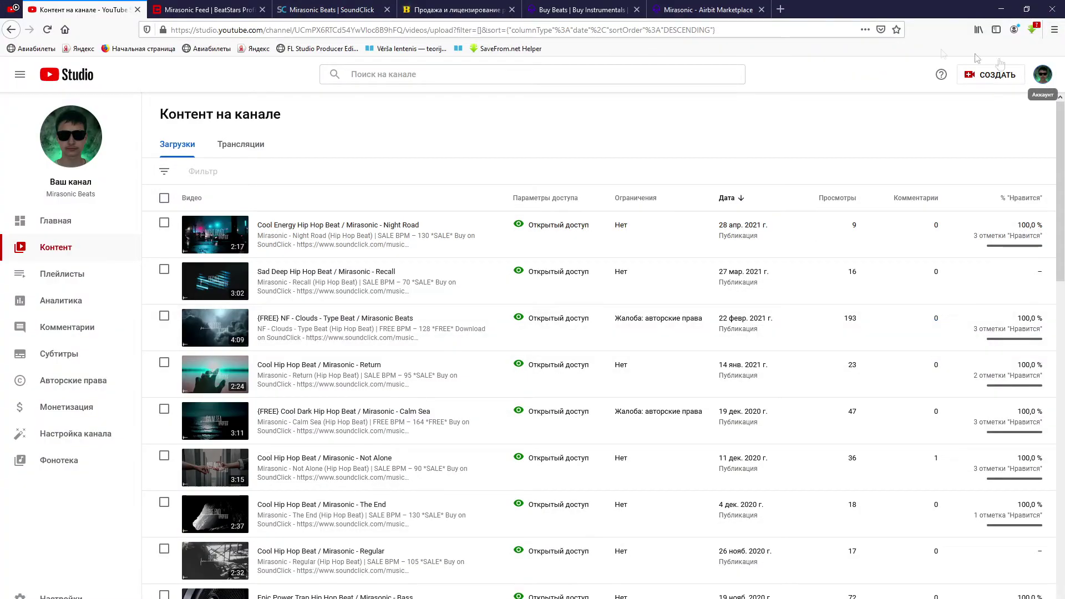
{"action": "left_click", "coordinate": [1043, 75]}
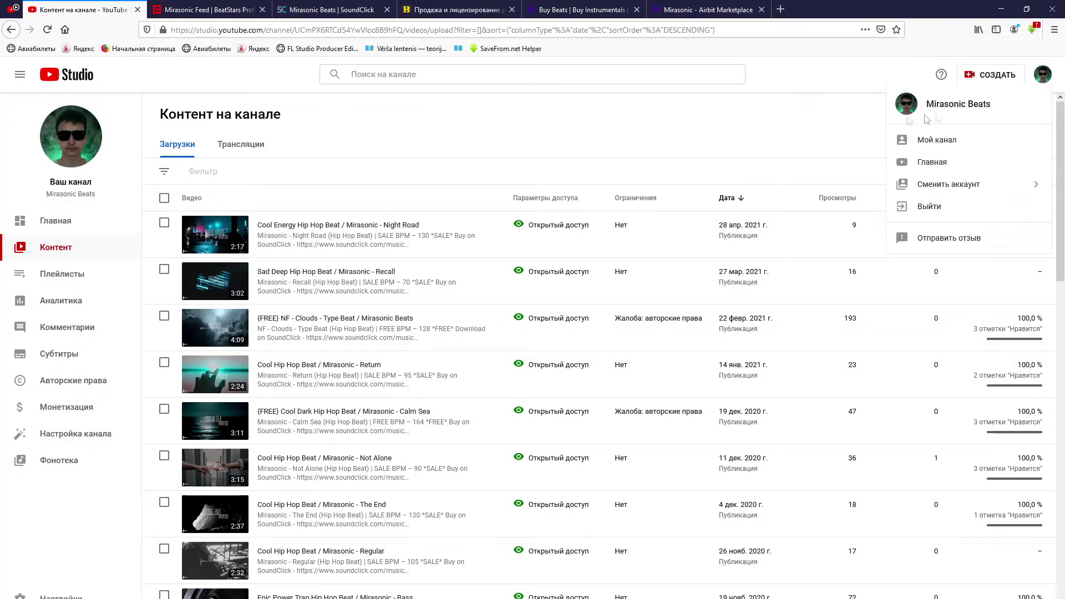
{"action": "left_click", "coordinate": [800, 133]}
{"action": "scroll", "coordinate": [475, 288], "scroll_direction": "down", "scroll_amount": 5}
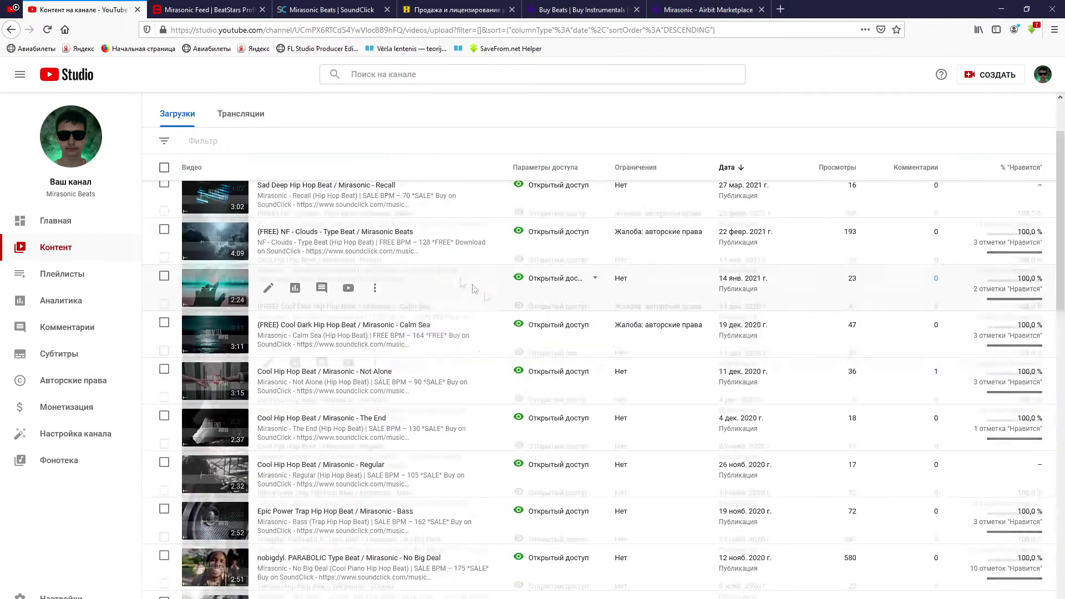
{"action": "scroll", "coordinate": [474, 288], "scroll_direction": "up", "scroll_amount": 3}
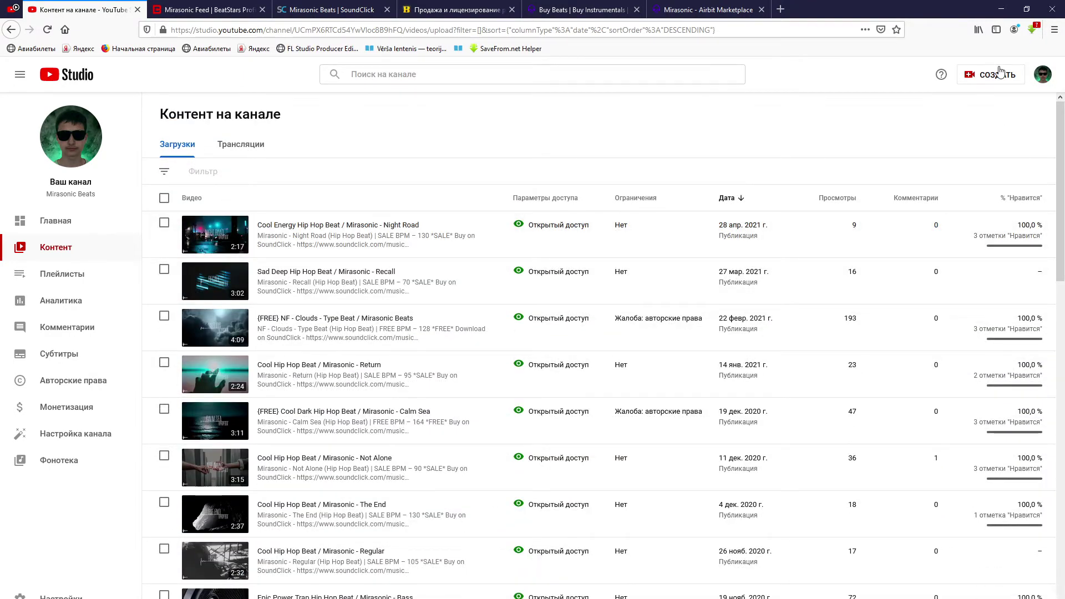
{"action": "key", "text": "alt+Tab"}
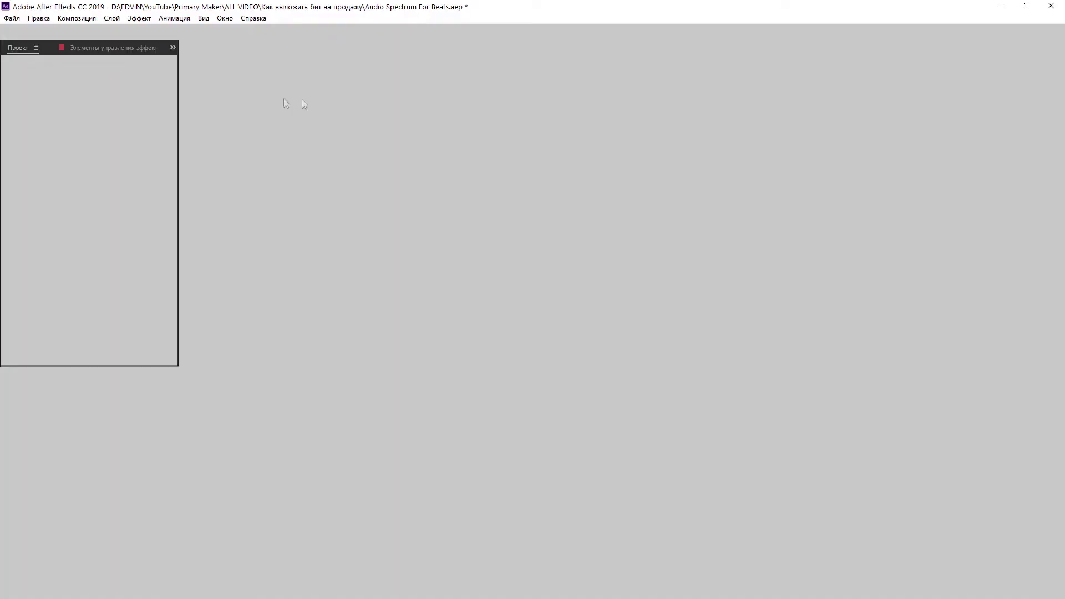
Import the Water cover image and TAG audio into the timeline, deleting the extra image layer
{"action": "left_click", "coordinate": [280, 229]}
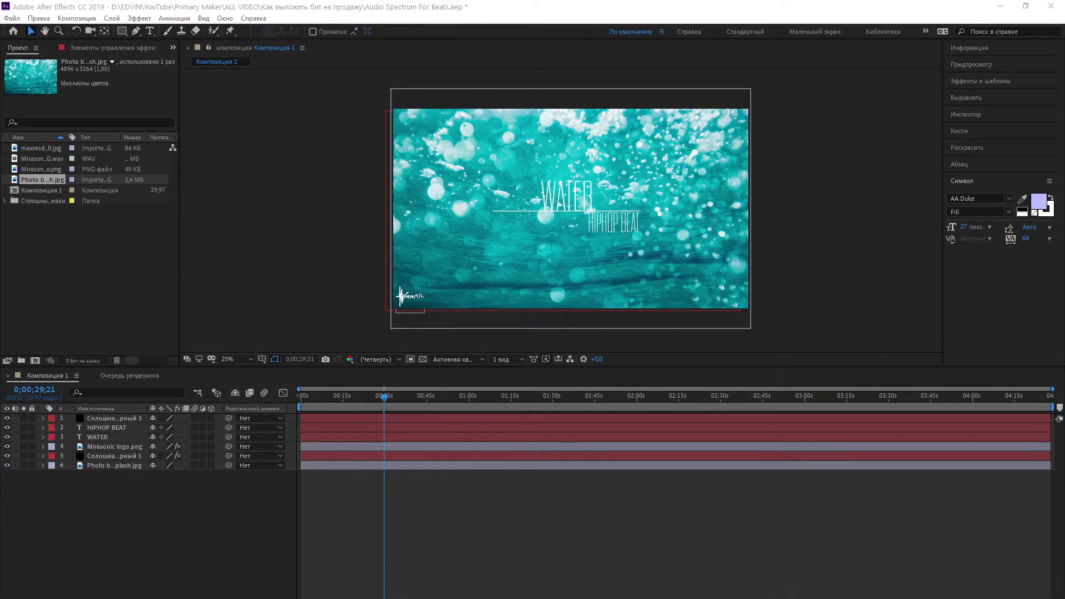
{"action": "key", "text": "alt+Tab"}
{"action": "left_click", "coordinate": [684, 170]}
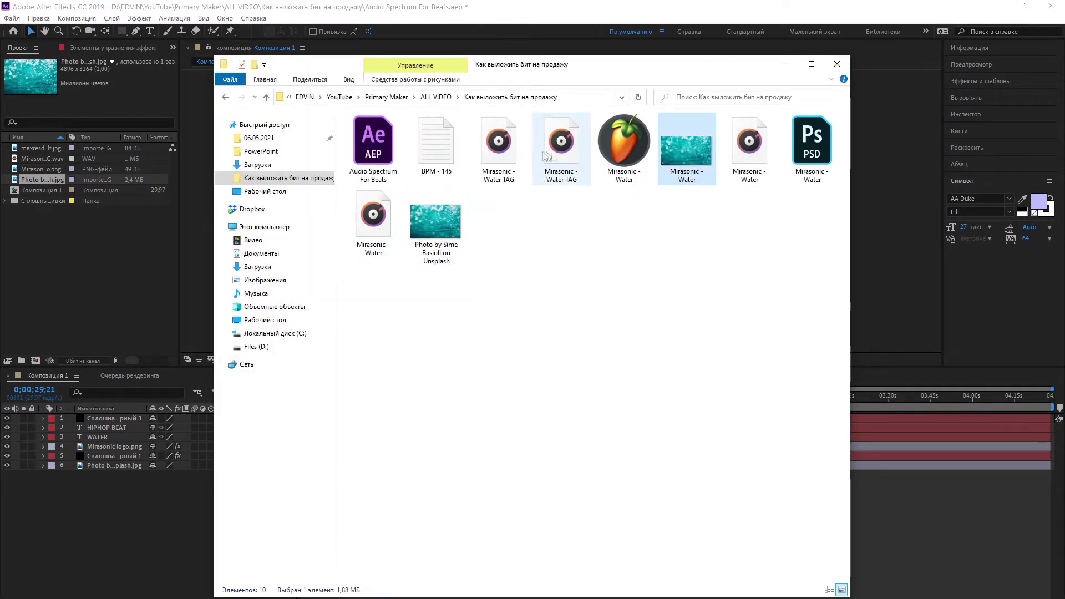
{"action": "left_click", "coordinate": [572, 155], "text": "ctrl"}
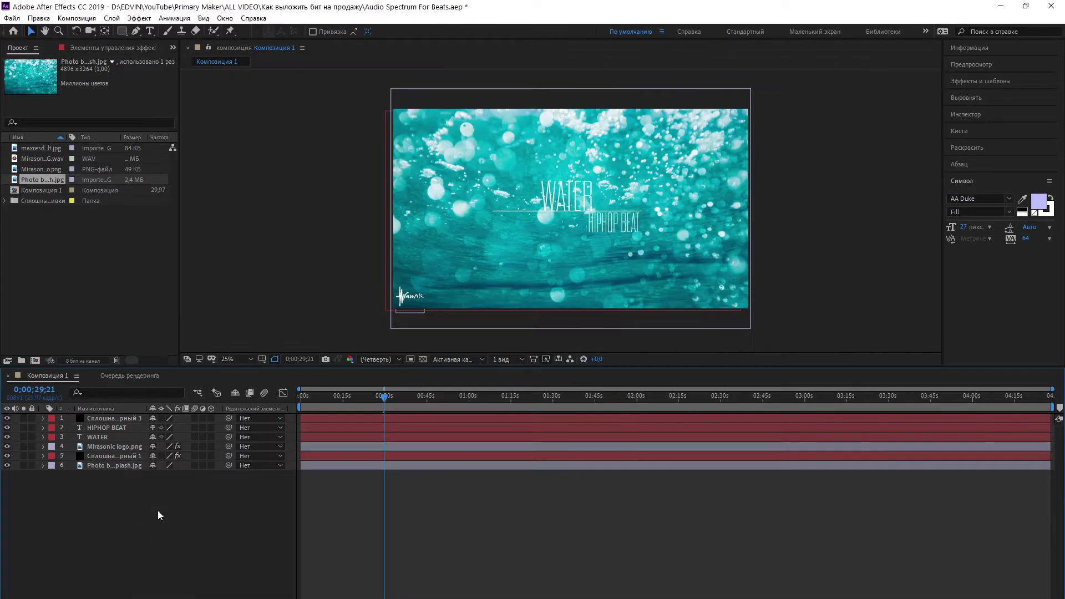
{"action": "left_click_drag", "start_coordinate": [221, 516], "coordinate": [157, 510]}
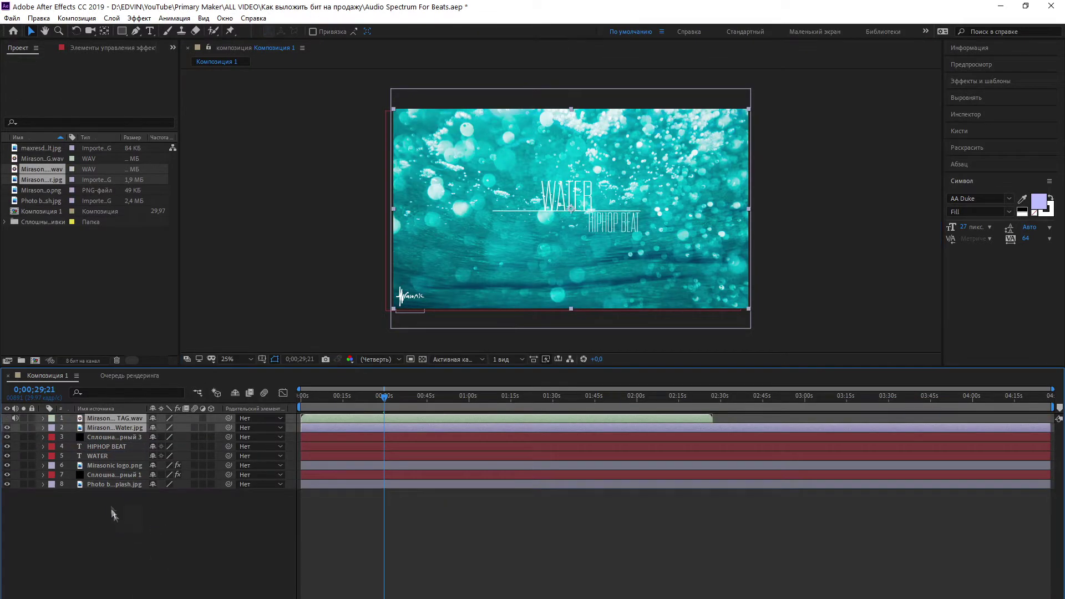
{"action": "left_click_drag", "start_coordinate": [100, 475], "coordinate": [114, 489]}
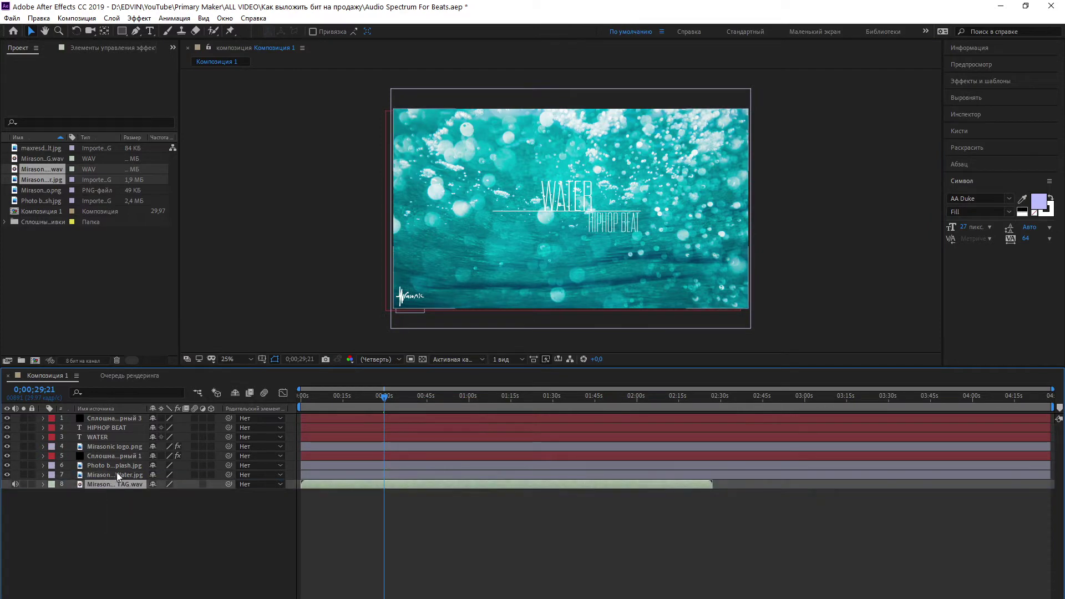
{"action": "left_click", "coordinate": [127, 475]}
{"action": "key", "text": "Delete"}
Set the black solid's Audio Spectrum audio layer to the Mirasonic - Water TAG track and save
{"action": "left_click", "coordinate": [122, 456]}
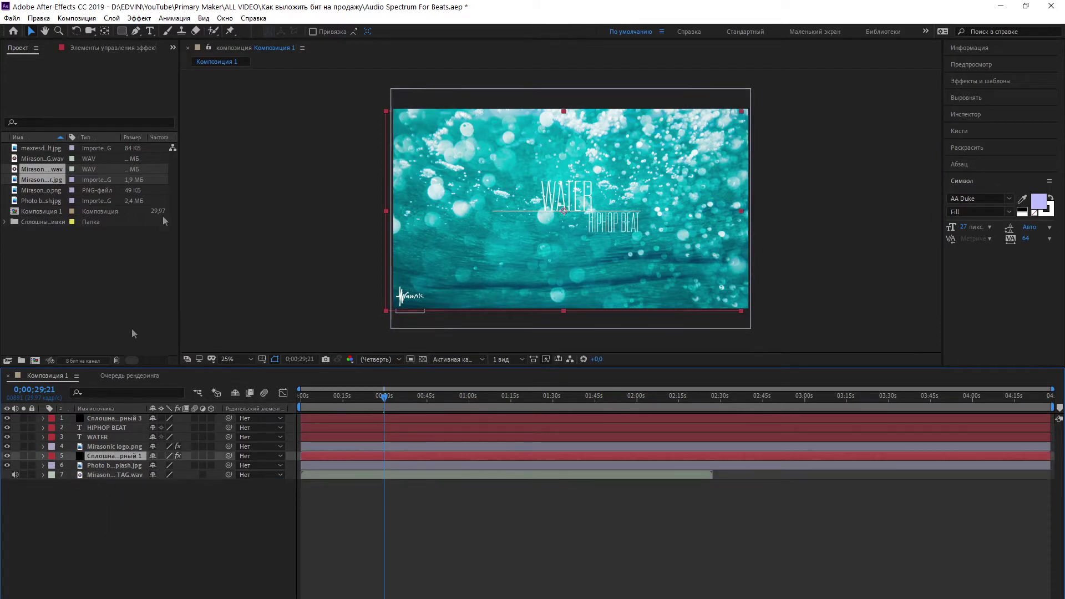
{"action": "left_click", "coordinate": [116, 47]}
{"action": "left_click", "coordinate": [114, 80]}
{"action": "left_click", "coordinate": [139, 178]}
{"action": "left_click", "coordinate": [442, 521]}
{"action": "key", "text": "ctrl+s"}
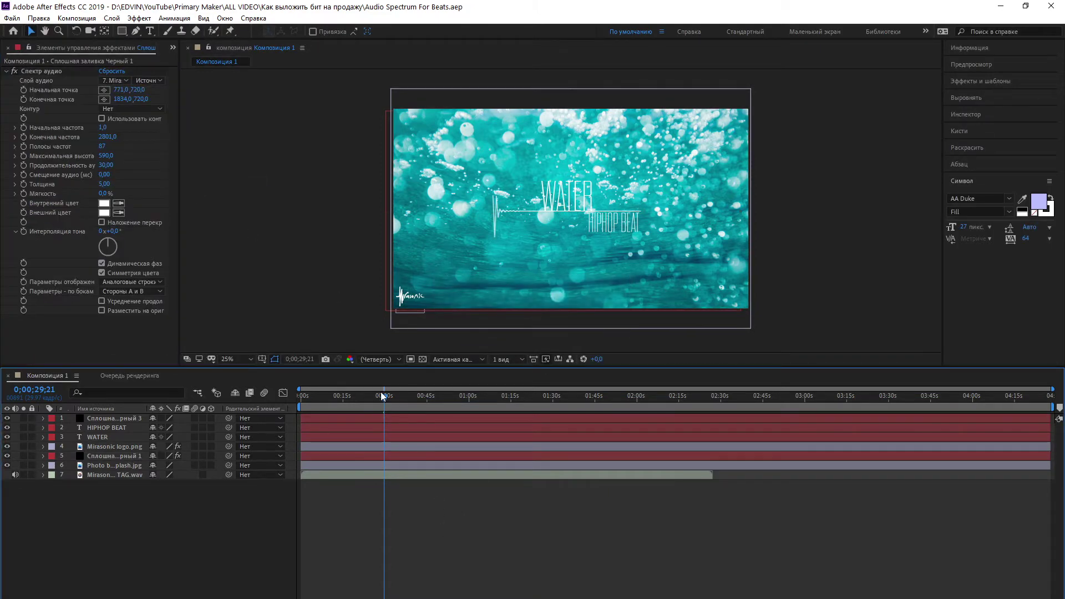
{"action": "left_click_drag", "start_coordinate": [401, 407], "coordinate": [431, 417]}
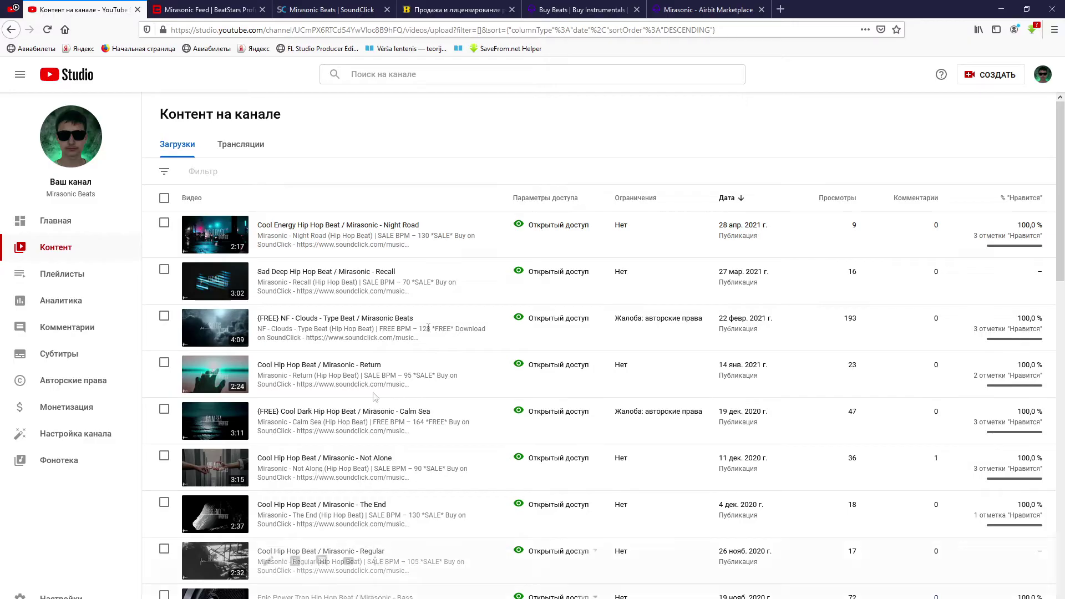
Start a new YouTube upload with the Amazon For Artists video from the Apps For Artists folder
{"action": "left_click", "coordinate": [987, 79]}
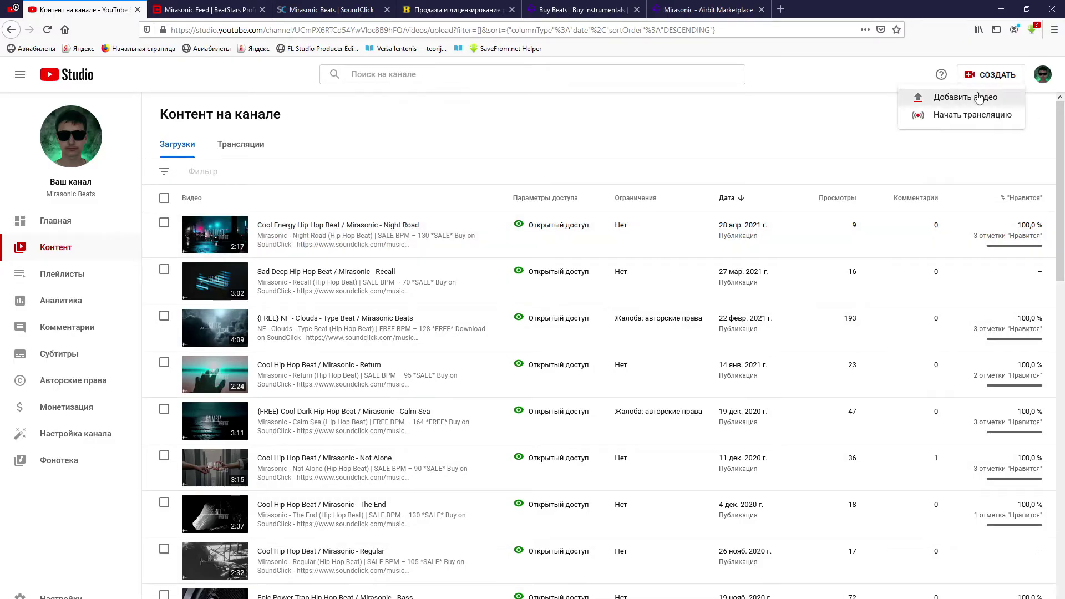
{"action": "left_click", "coordinate": [973, 97]}
{"action": "left_click", "coordinate": [531, 416]}
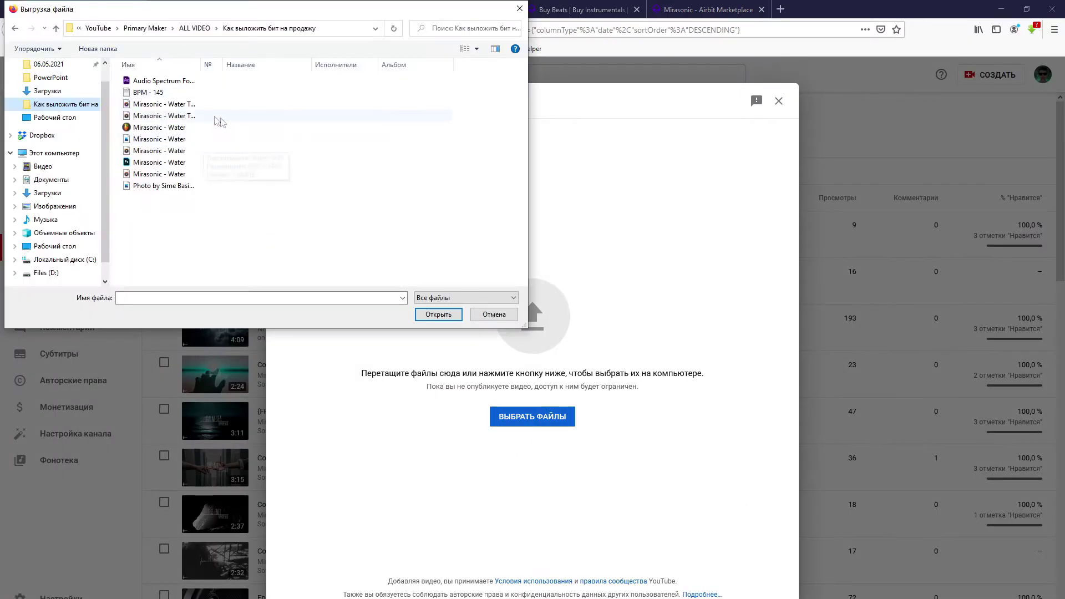
{"action": "left_click", "coordinate": [194, 29]}
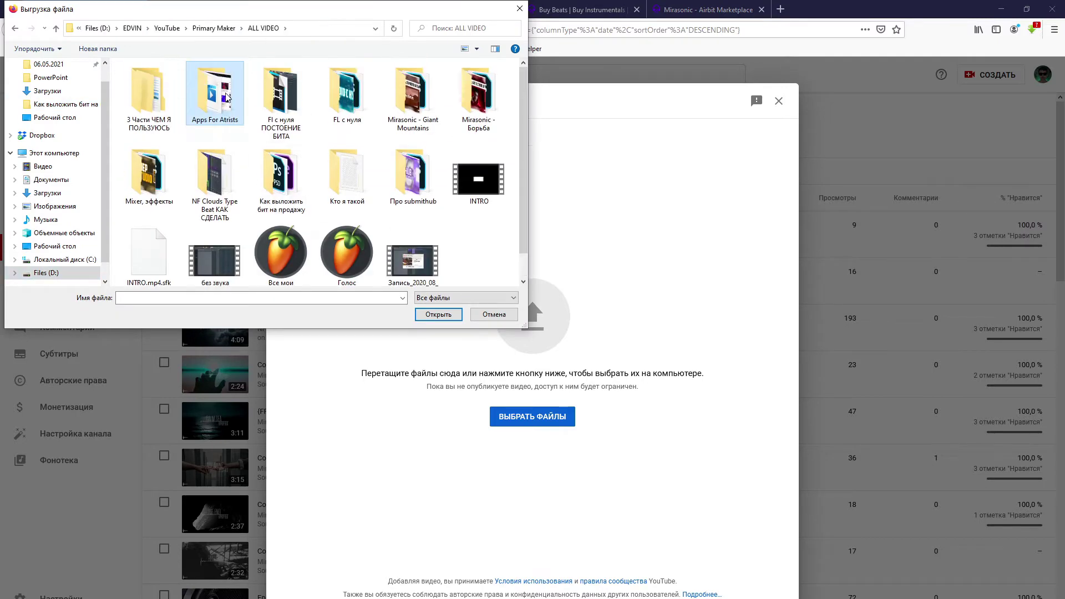
{"action": "double_click", "coordinate": [216, 94]}
{"action": "left_click", "coordinate": [149, 97]}
{"action": "left_click", "coordinate": [415, 314]}
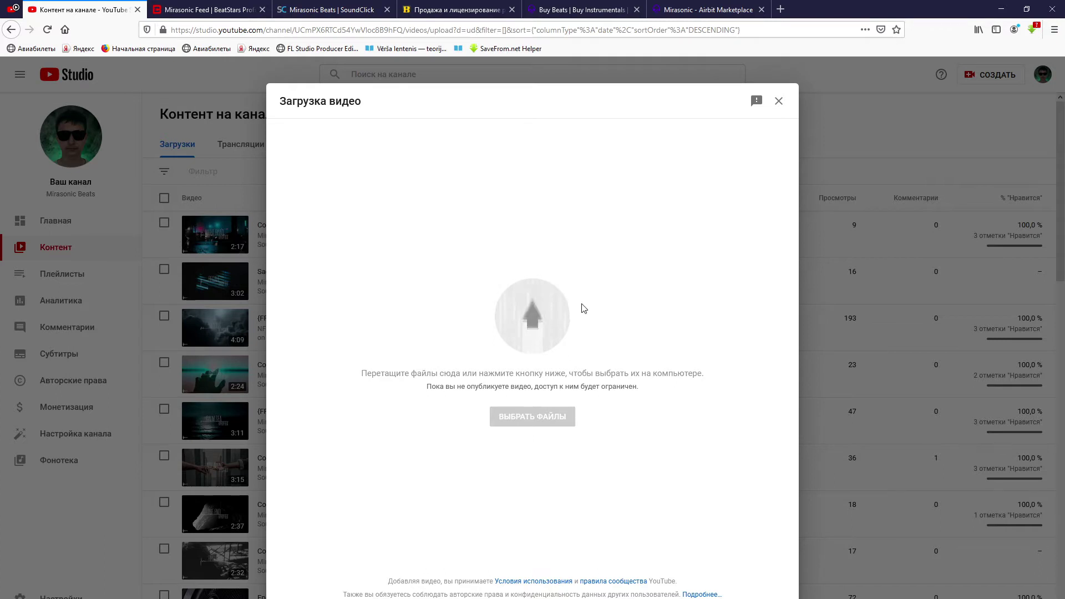
Replace the auto-filled title with Cool Trap Dark Hip Hop Beat / Mirasonic - Water
{"action": "triple_click", "coordinate": [399, 234]}
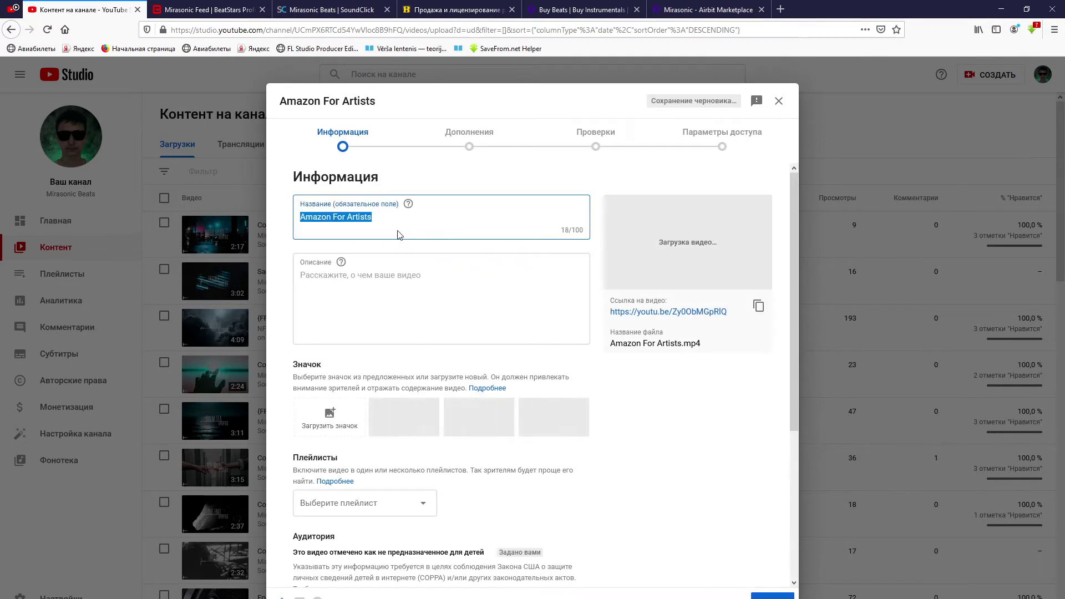
{"action": "left_click_drag", "start_coordinate": [399, 212], "coordinate": [308, 226]}
{"action": "key", "text": "BackSpace"}
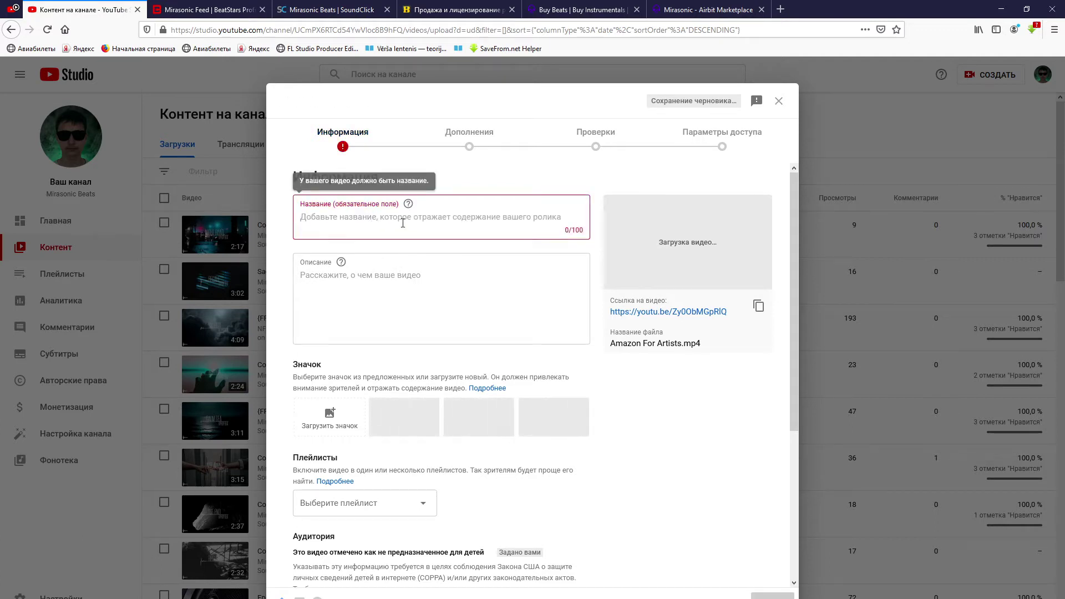
{"action": "type", "text": "hip H"}
{"action": "key", "text": "BackSpace"}
{"action": "key", "text": "BackSpace"}
{"action": "key", "text": "BackSpace"}
{"action": "key", "text": "BackSpace"}
{"action": "type", "text": "Hip Hop Beat"}
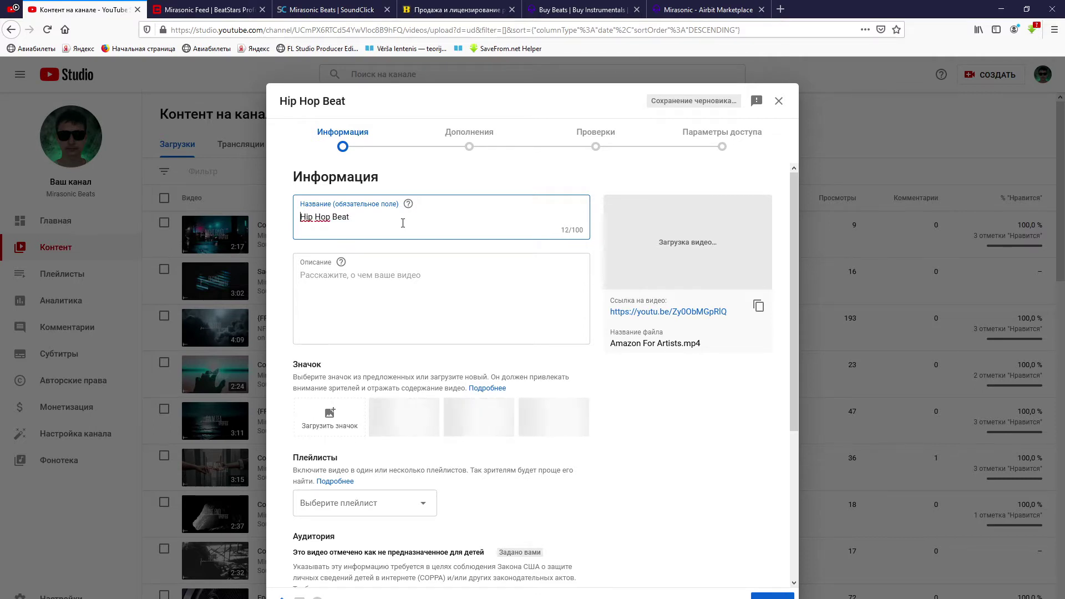
{"action": "type", "text": "Cool "}
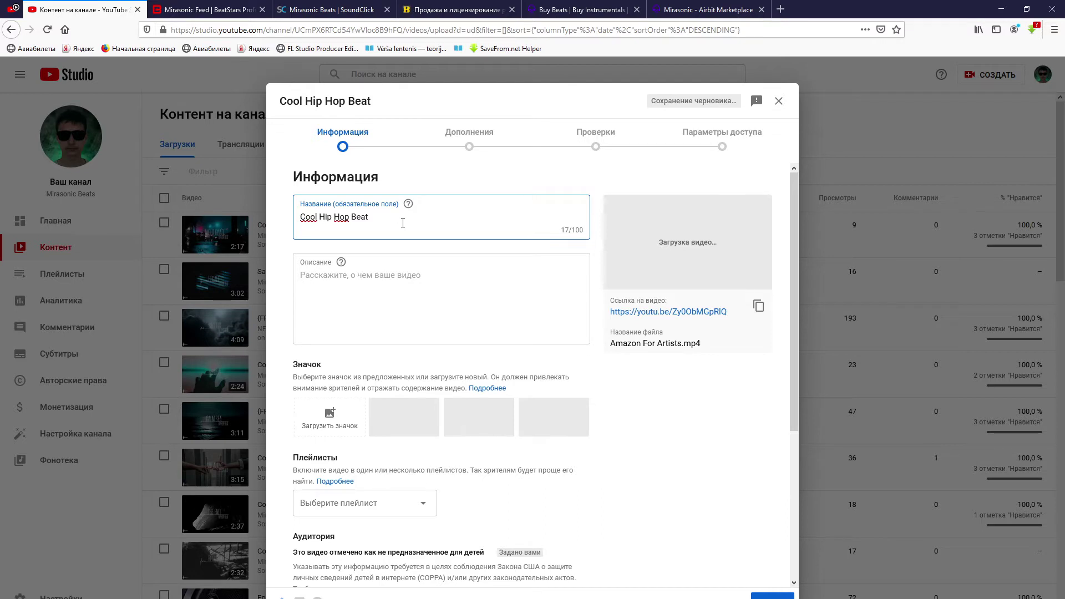
{"action": "type", "text": "Trap "}
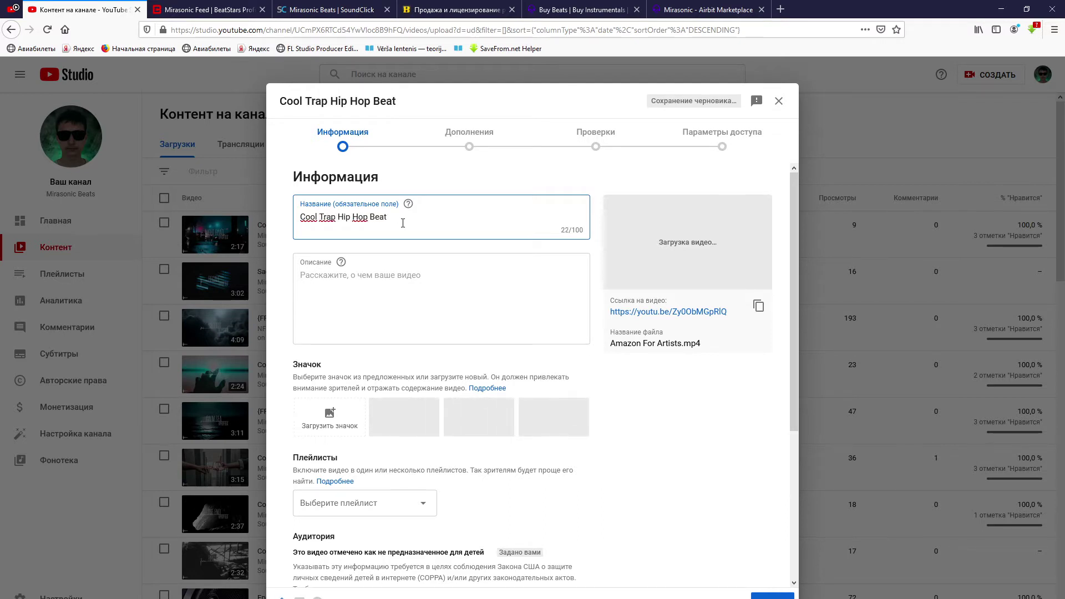
{"action": "type", "text": "Dark "}
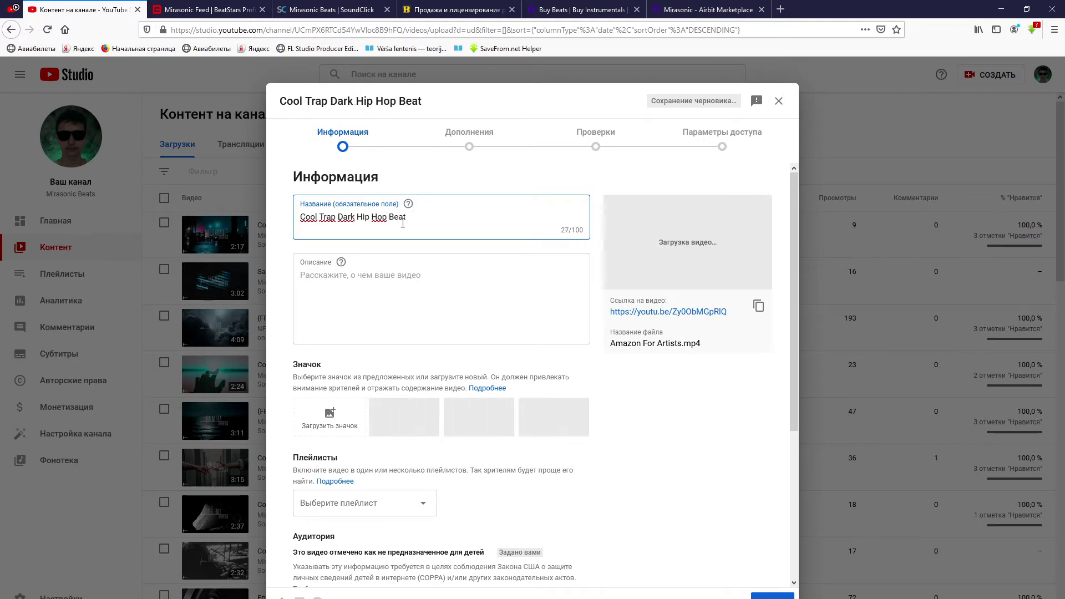
{"action": "type", "text": " / Mira"}
{"action": "type", "text": "sonic - "}
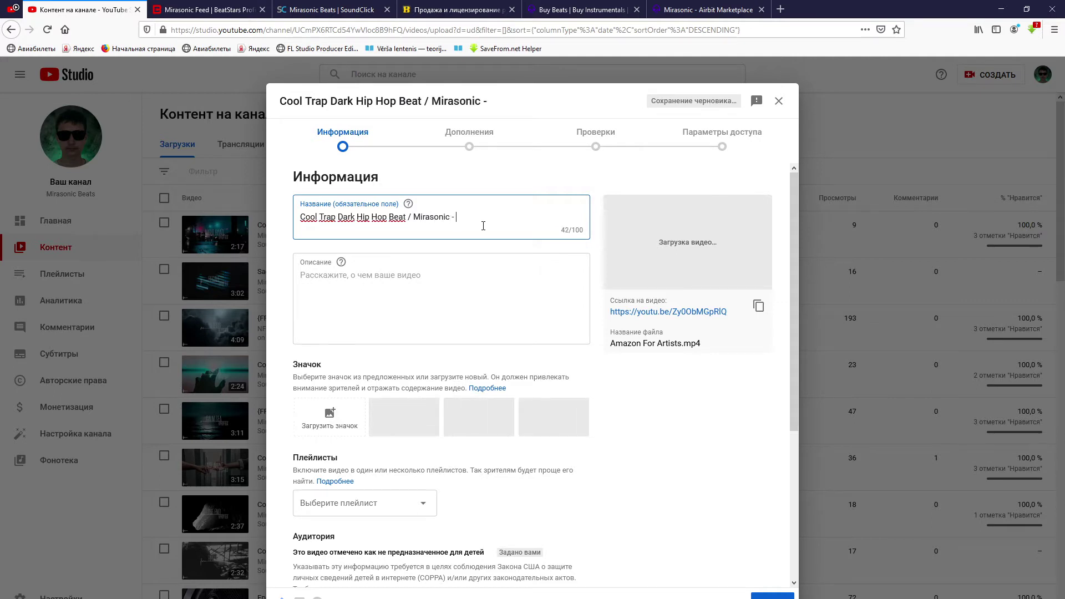
{"action": "type", "text": "Water"}
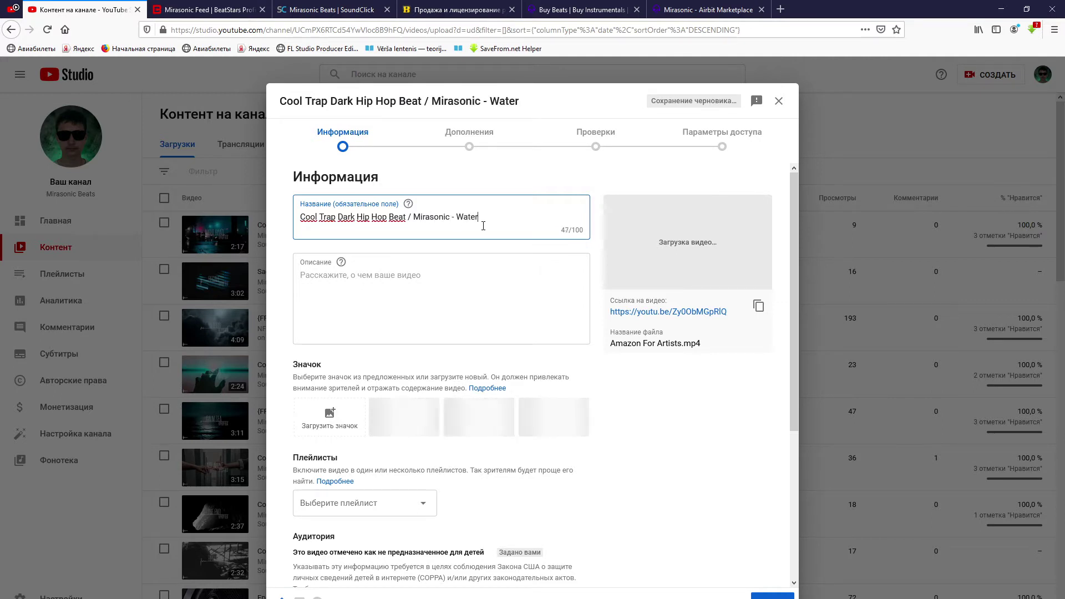
Cut the 'Cool Trap Dark Hip Hop Beat / ' prefix from the title, then undo to restore it
{"action": "left_click_drag", "start_coordinate": [413, 219], "coordinate": [299, 217]}
{"action": "key", "text": "BackSpace"}
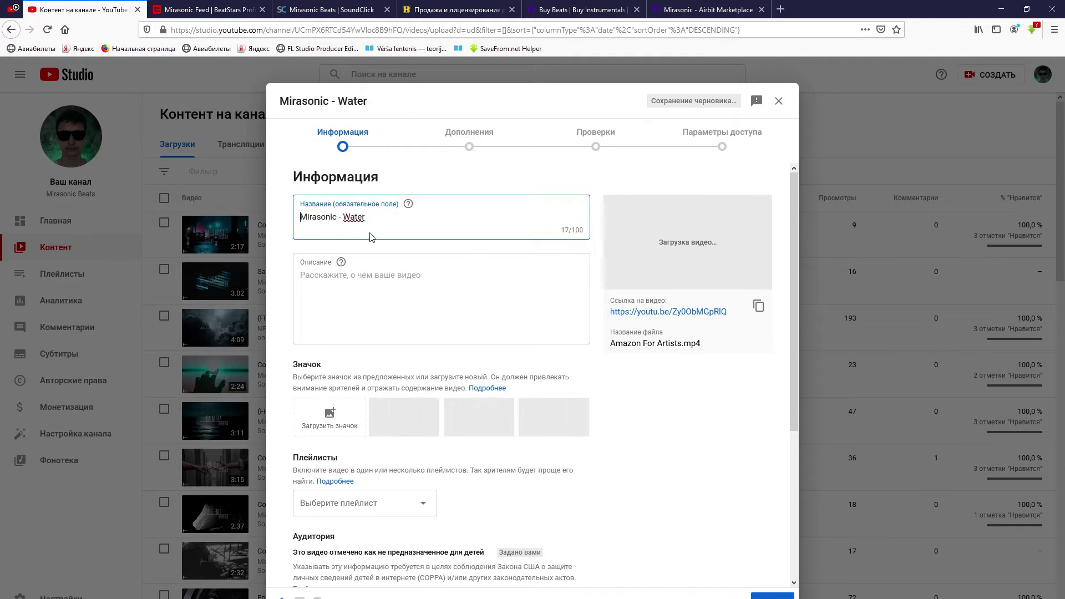
{"action": "key", "text": "ctrl+z"}
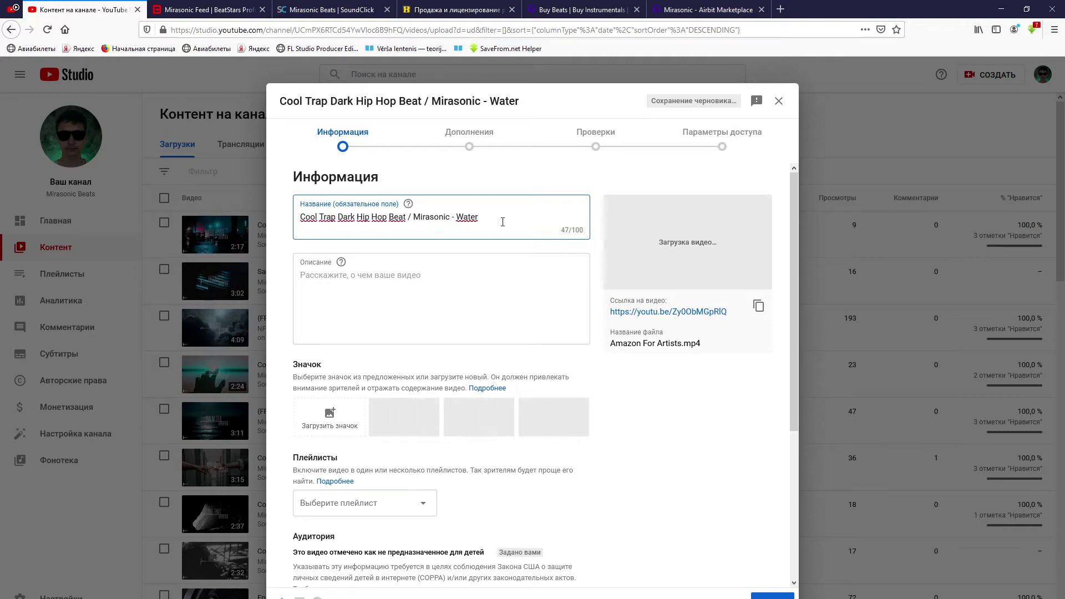
{"action": "mouse_move", "coordinate": [407, 214]}
{"action": "left_mouse_down"}
{"action": "mouse_move", "coordinate": [356, 216]}
{"action": "mouse_move", "coordinate": [413, 217]}
{"action": "left_mouse_up"}
{"action": "left_click", "coordinate": [302, 217]}
{"action": "left_click", "coordinate": [415, 217]}
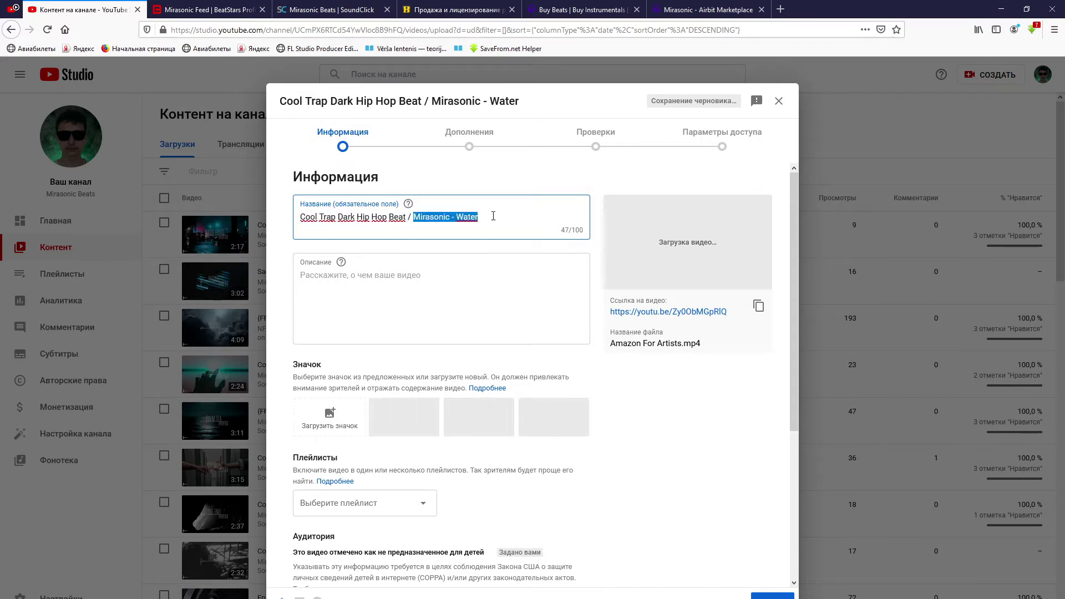
{"action": "left_click", "coordinate": [378, 217]}
{"action": "left_click_drag", "start_coordinate": [405, 214], "coordinate": [302, 216]}
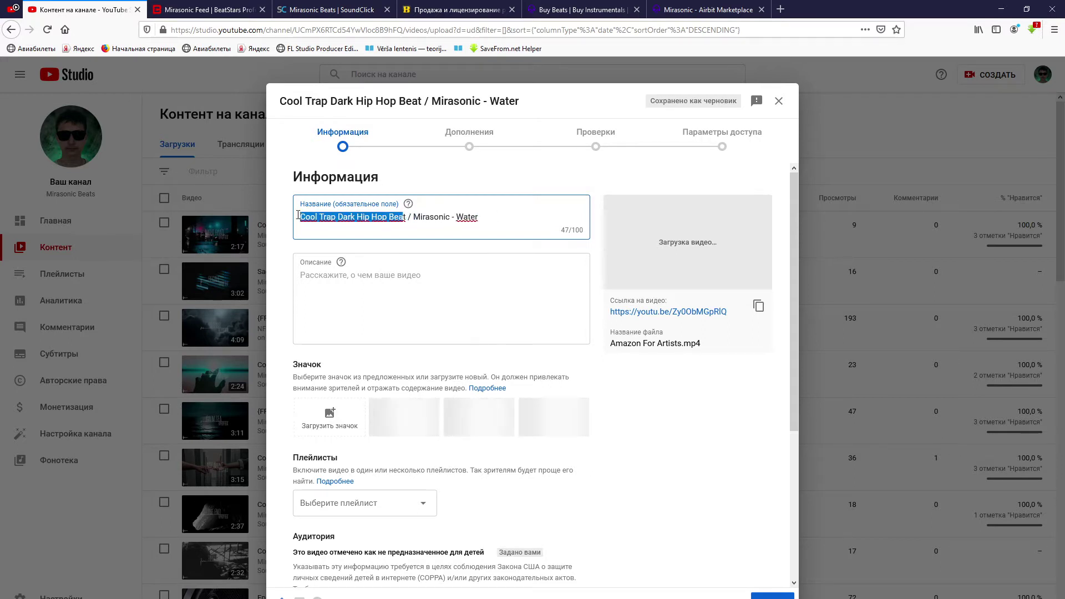
Begin the description with a BPM - 145 line and an Insta - line
{"action": "left_click", "coordinate": [385, 292]}
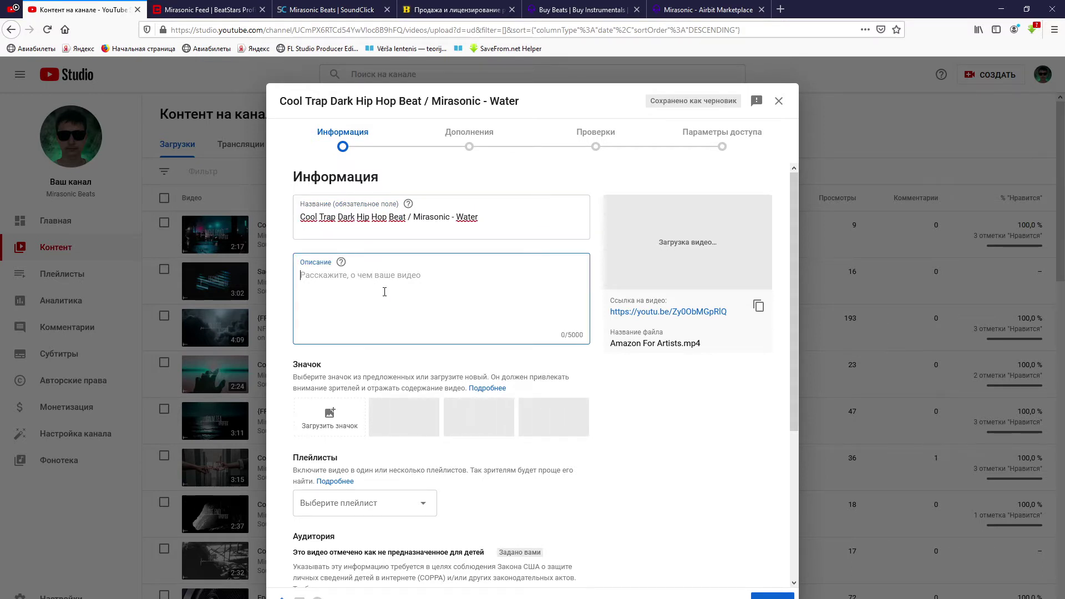
{"action": "type", "text": "BPM - 145"}
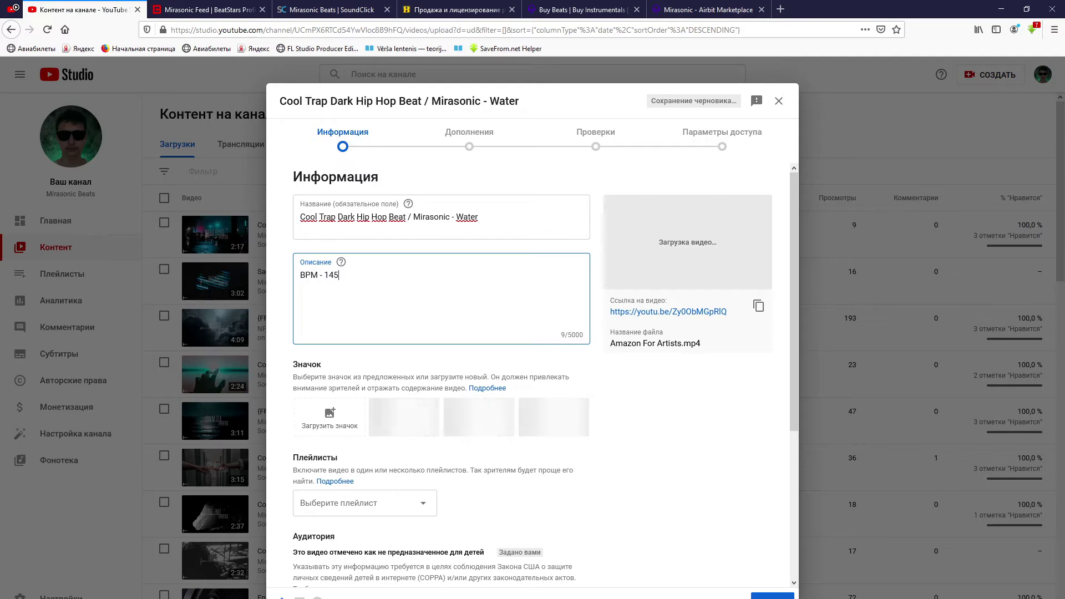
{"action": "key", "text": "alt+Tab"}
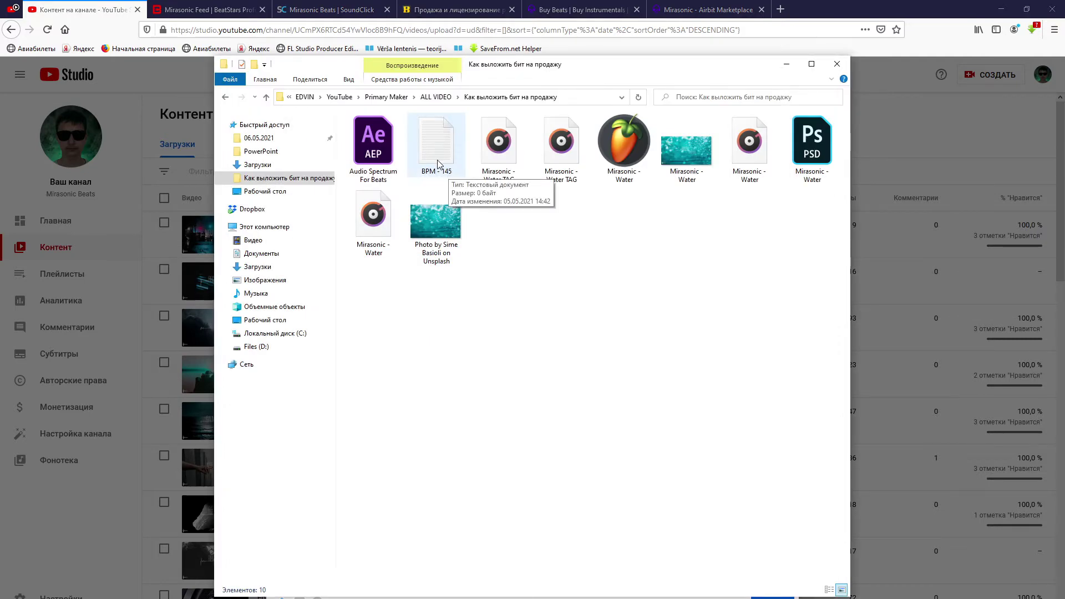
{"action": "left_click", "coordinate": [786, 64]}
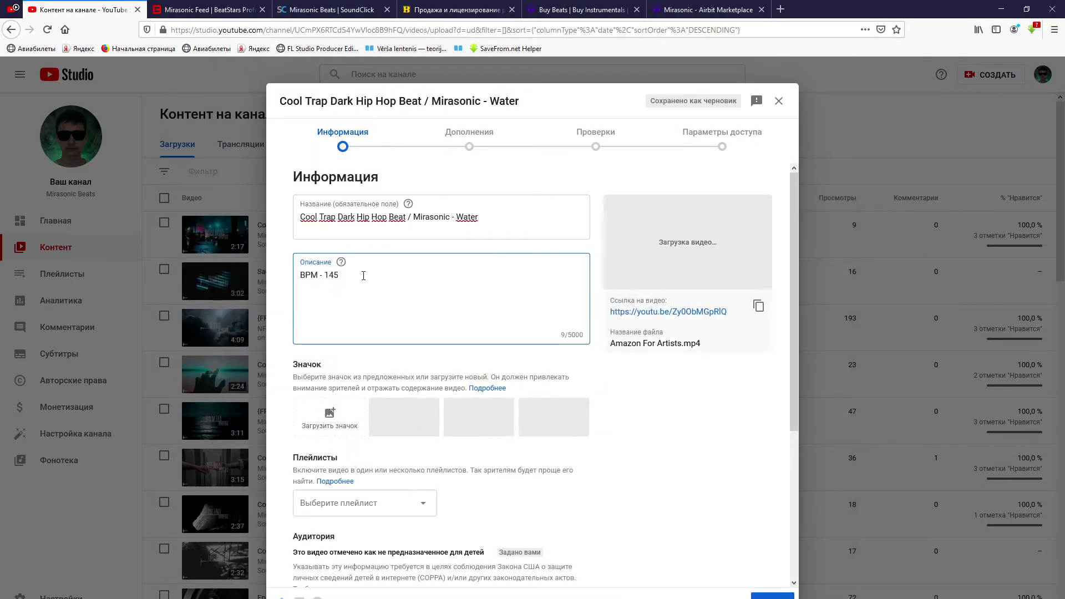
{"action": "key", "text": "Return"}
{"action": "key", "text": "Return"}
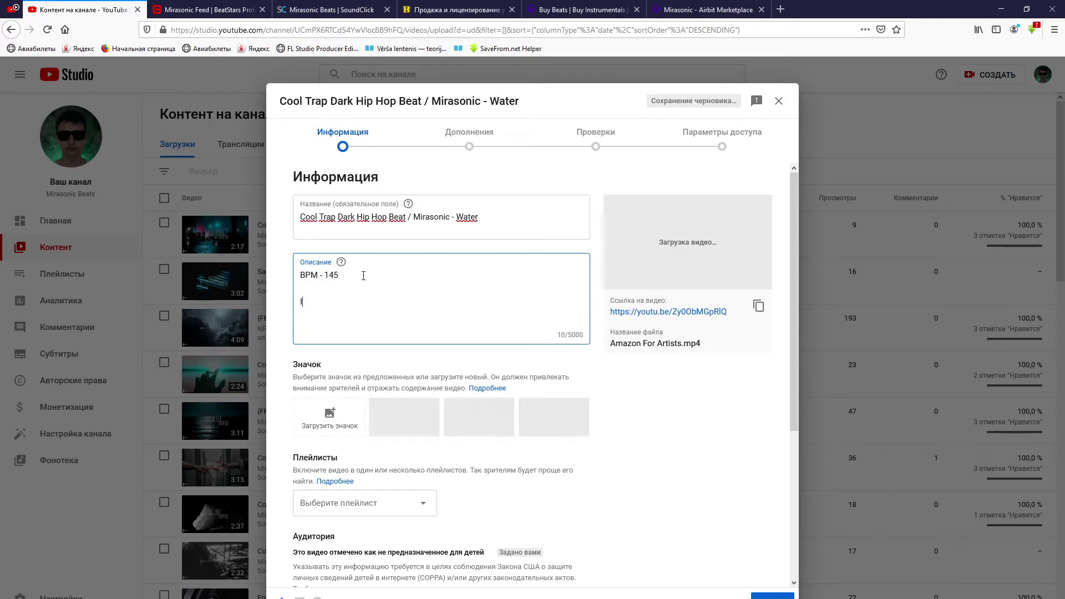
{"action": "type", "text": "Insta"}
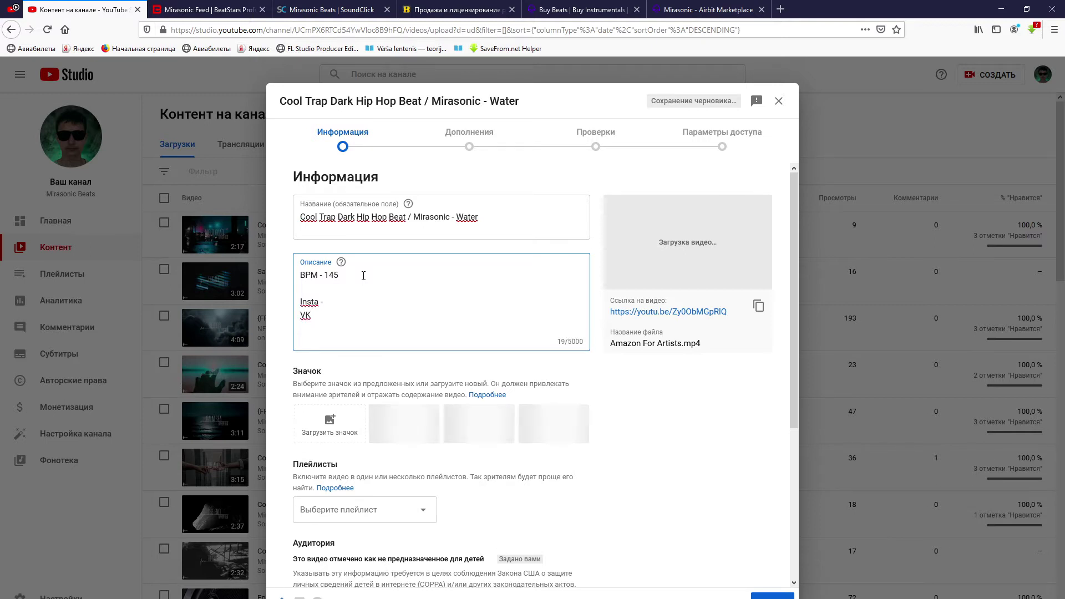
{"action": "type", "text": " -"}
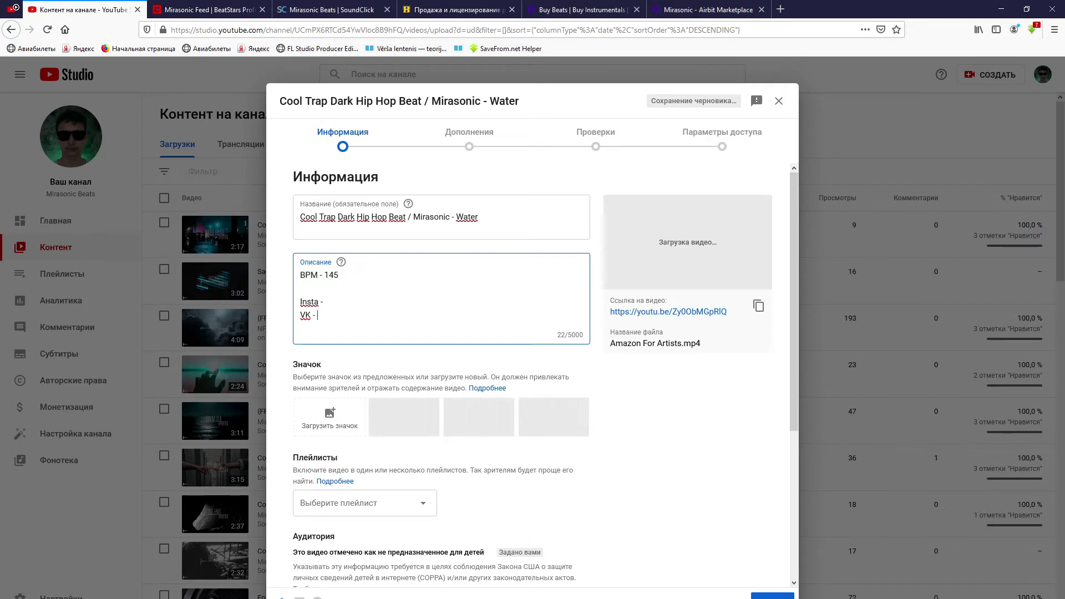
Paste the Unsplash photo credit and add the hashtags #music #beat #hiphop
{"action": "key", "text": "alt+Tab"}
{"action": "left_click", "coordinate": [421, 234]}
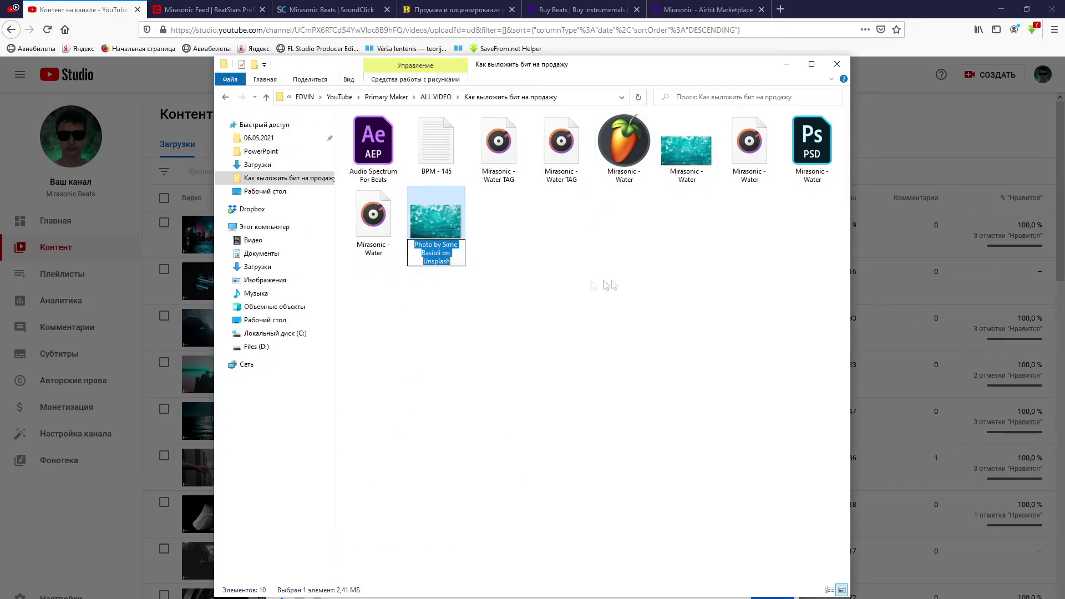
{"action": "left_click", "coordinate": [649, 267]}
{"action": "left_click", "coordinate": [786, 64]}
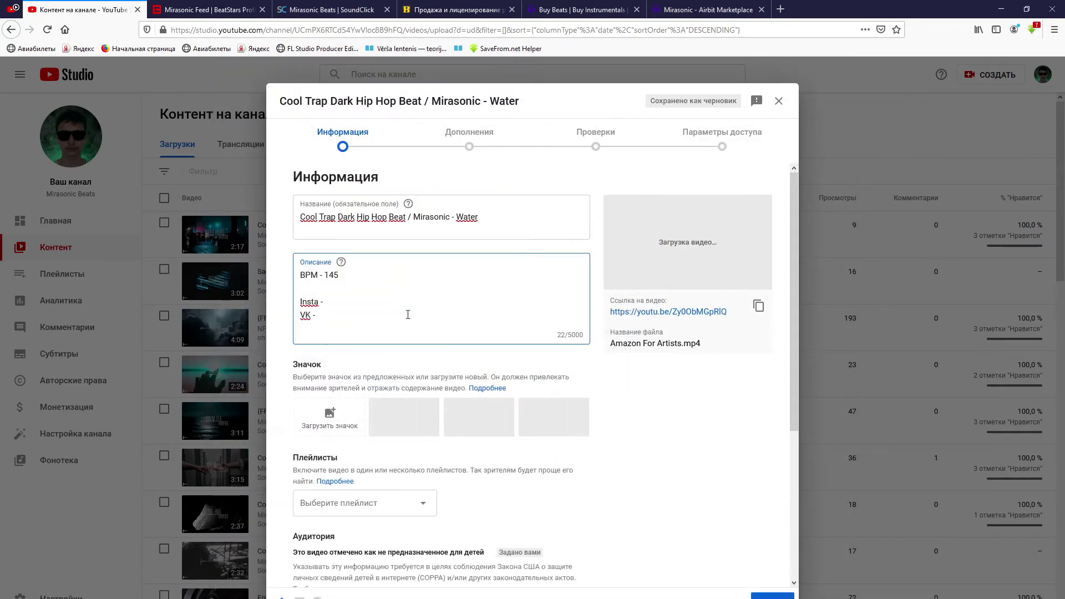
{"action": "key", "text": "Return"}
{"action": "key", "text": "Return"}
{"action": "type", "text": "Photo by Sime Basioli on Unsplash"}
{"action": "key", "text": "Return"}
{"action": "key", "text": "Return"}
{"action": "type", "text": "#music "}
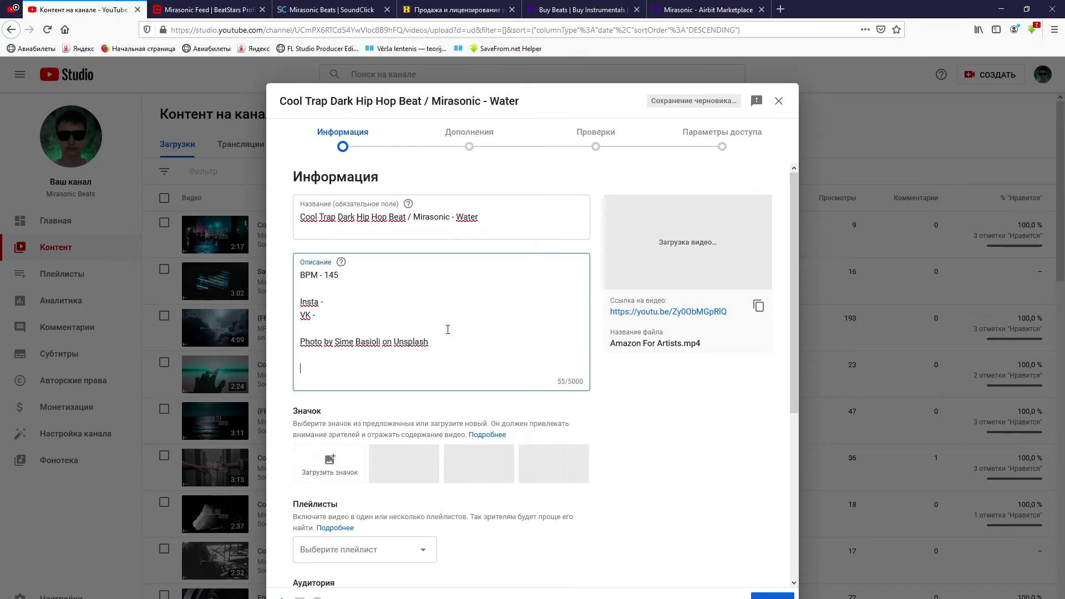
{"action": "type", "text": "#"}
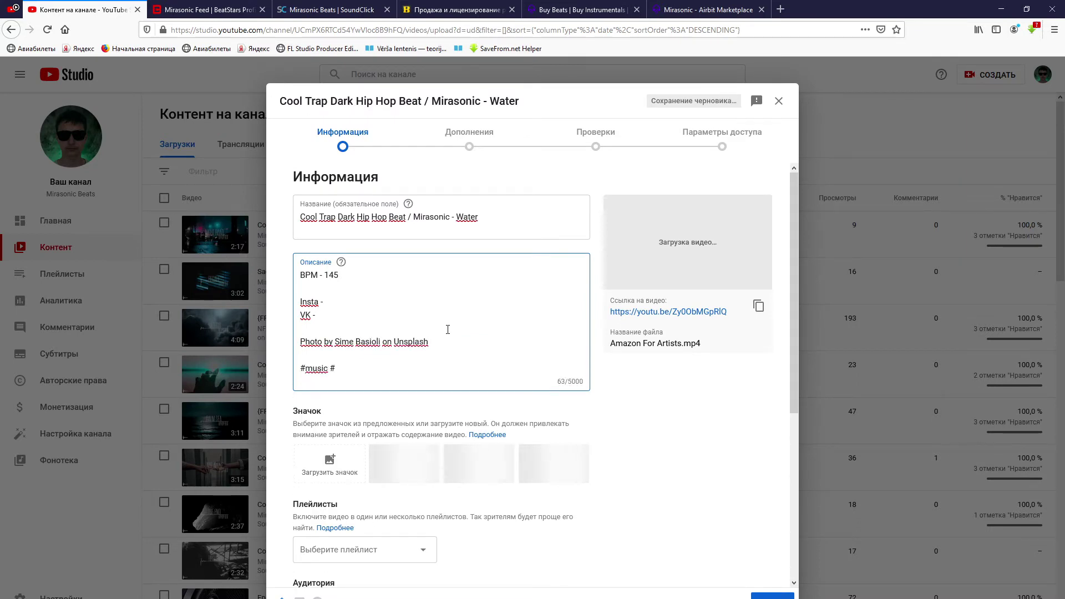
{"action": "type", "text": "beat #"}
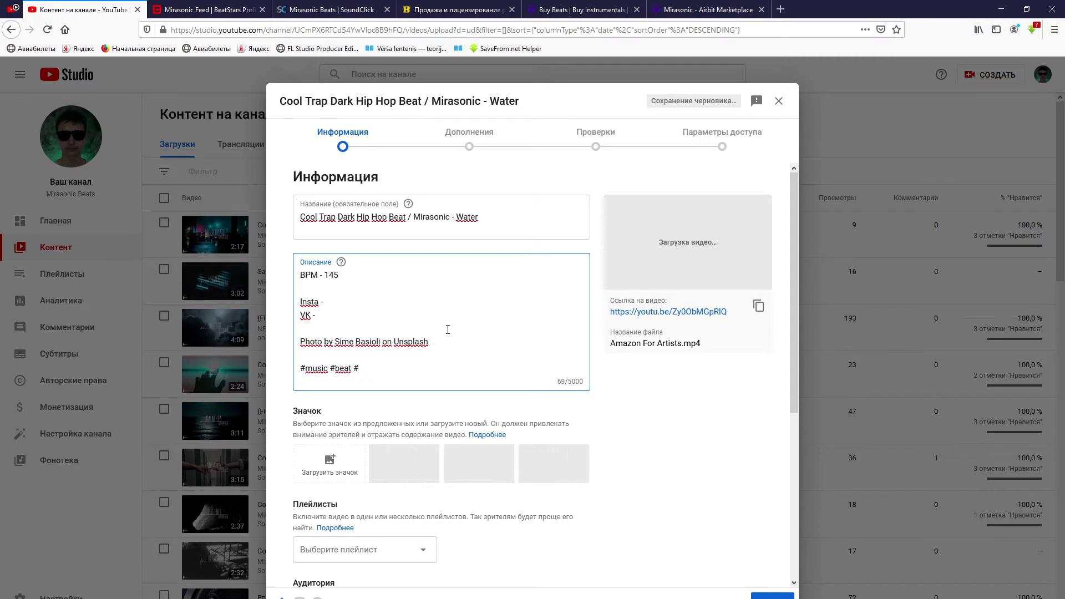
{"action": "type", "text": "hip"}
Insert a BeatStars - line with placeholder dots below BPM - 145
{"action": "left_click", "coordinate": [359, 289]}
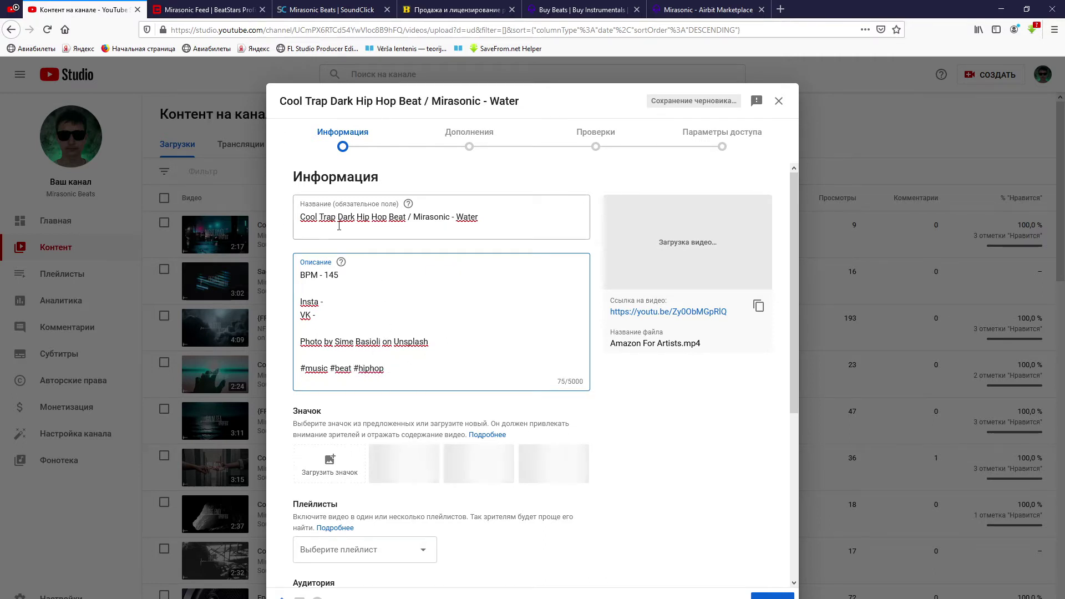
{"action": "left_click", "coordinate": [348, 276]}
{"action": "key", "text": "Return"}
{"action": "key", "text": "Return"}
{"action": "key", "text": "Down"}
{"action": "type", "text": "BeatStars -"}
{"action": "key", "text": "Return"}
{"action": "key", "text": "BackSpace"}
{"action": "key", "text": "BackSpace"}
{"action": "type", "text": ".."}
{"action": "left_click", "coordinate": [360, 304]}
{"action": "type", "text": "f"}
{"action": "key", "text": "BackSpace"}
{"action": "key", "text": "BackSpace"}
{"action": "key", "text": "BackSpace"}
{"action": "type", "text": "//"}
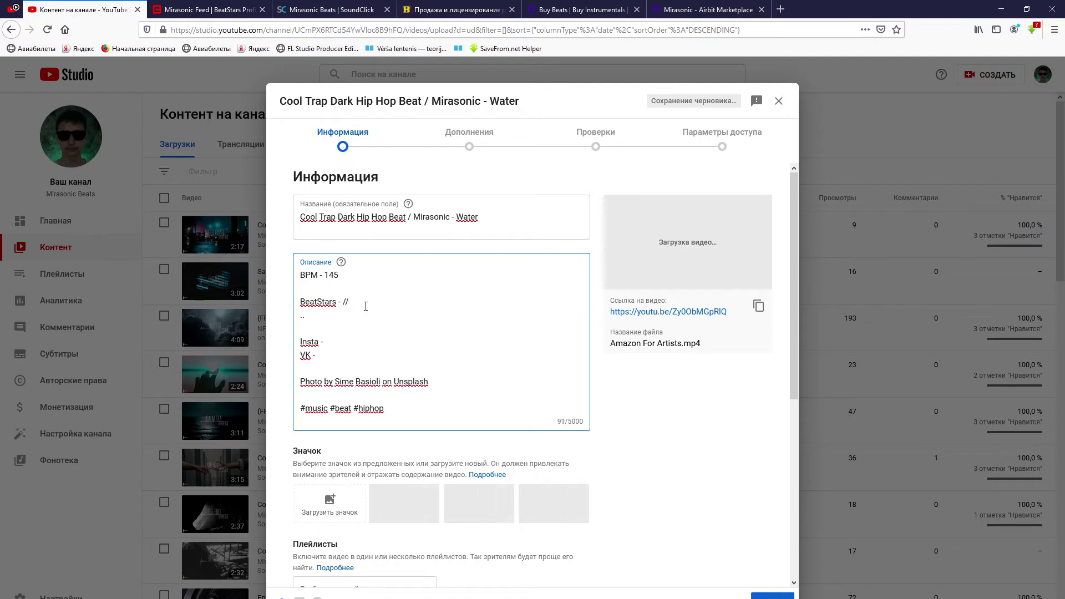
{"action": "key", "text": "BackSpace"}
{"action": "key", "text": "BackSpace"}
{"action": "type", "text": "..."}
{"action": "left_click", "coordinate": [347, 311]}
Look through the BeatStars, SoundClick, Beatmaker.tv and Airbit tabs, then move Beatmaker.tv to second position
{"action": "left_click", "coordinate": [219, 6]}
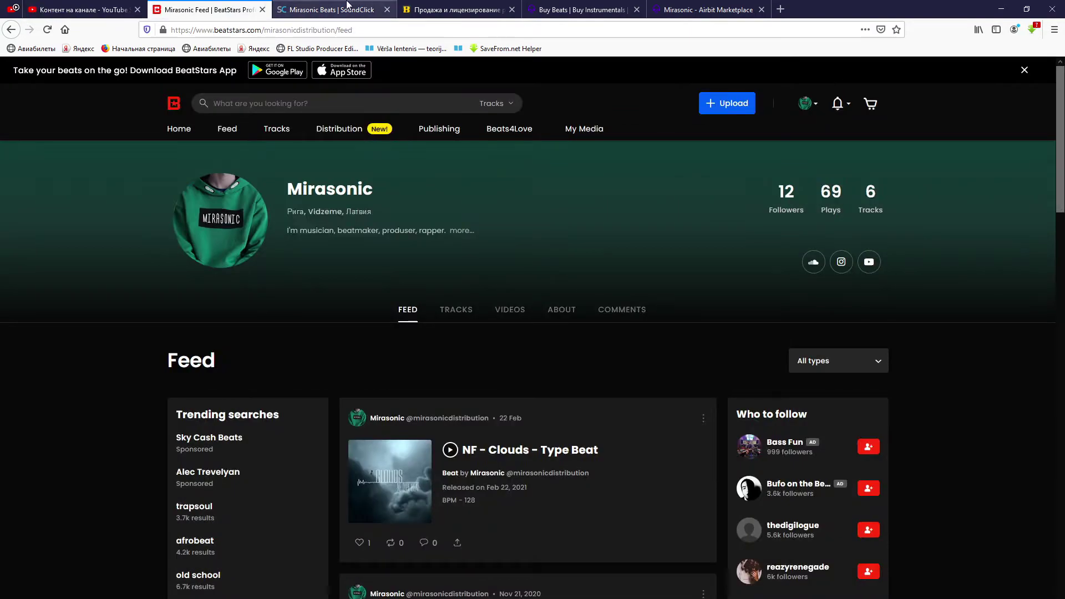
{"action": "left_click", "coordinate": [332, 9]}
{"action": "left_click", "coordinate": [449, 9]}
{"action": "left_click", "coordinate": [577, 10]}
{"action": "left_click", "coordinate": [705, 9]}
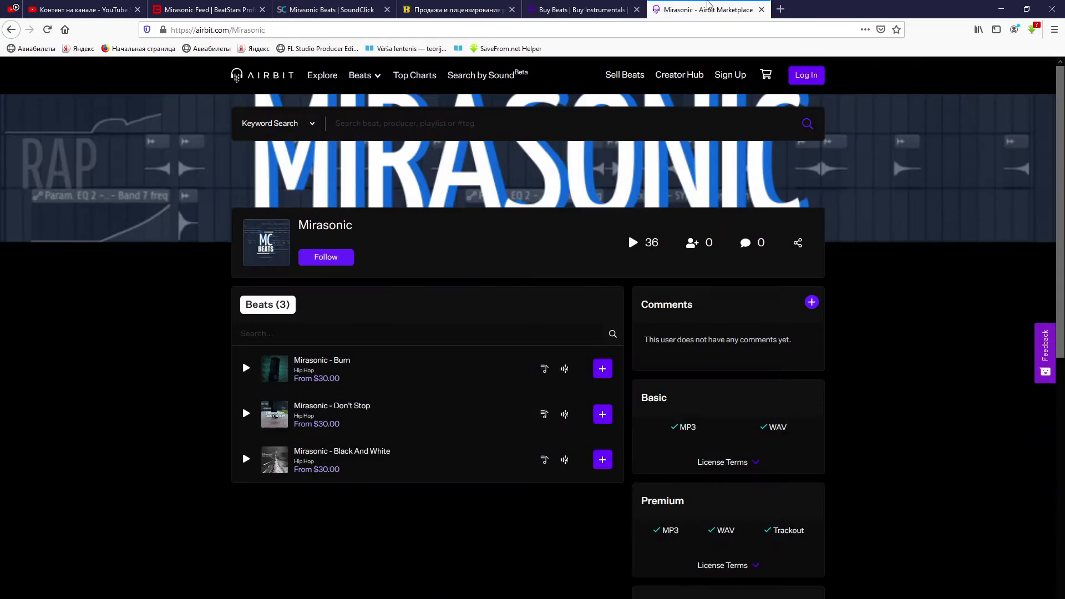
{"action": "left_click", "coordinate": [211, 10]}
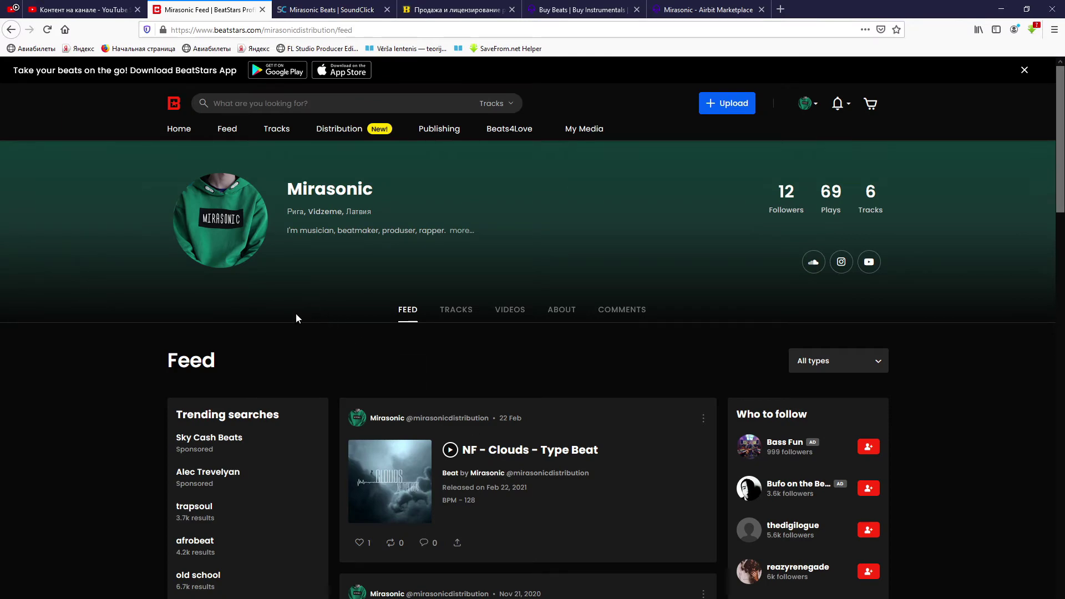
{"action": "left_click_drag", "start_coordinate": [455, 10], "coordinate": [208, 9]}
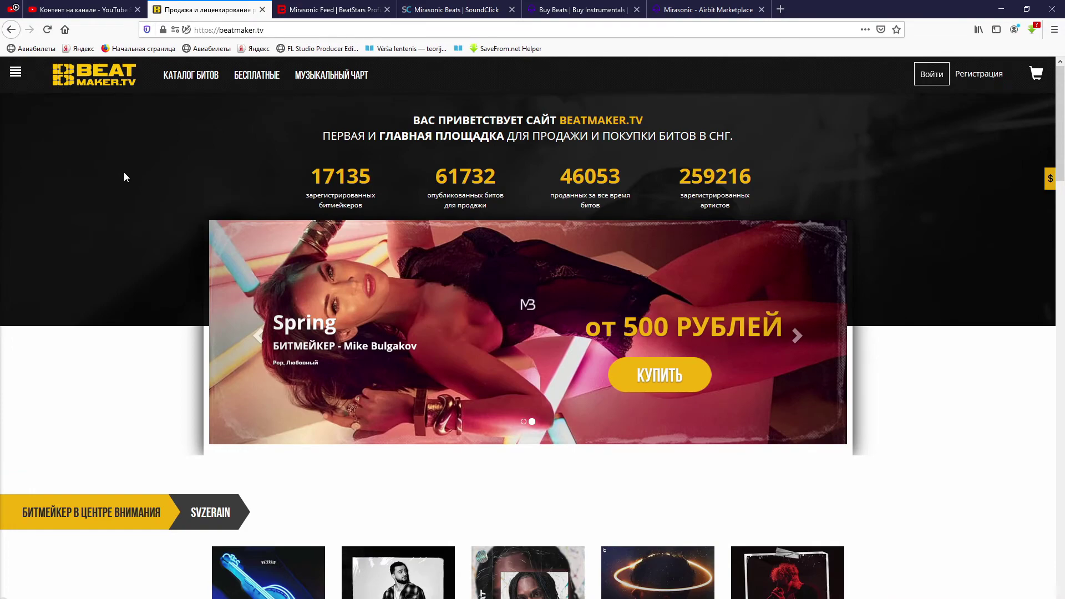
{"action": "scroll", "coordinate": [914, 388], "scroll_direction": "down", "scroll_amount": 5}
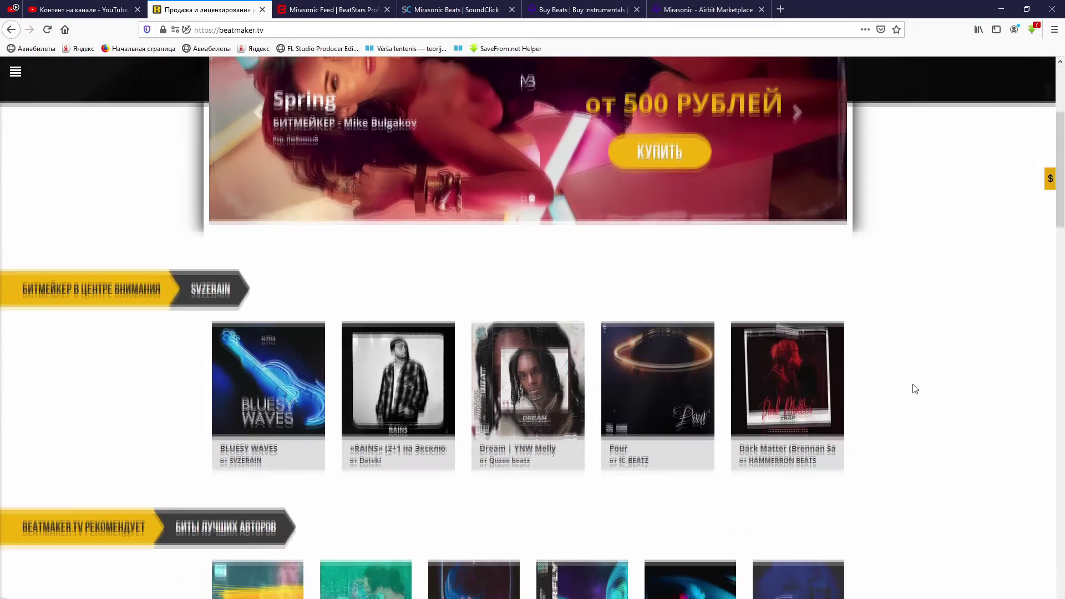
{"action": "scroll", "coordinate": [915, 388], "scroll_direction": "down", "scroll_amount": 3}
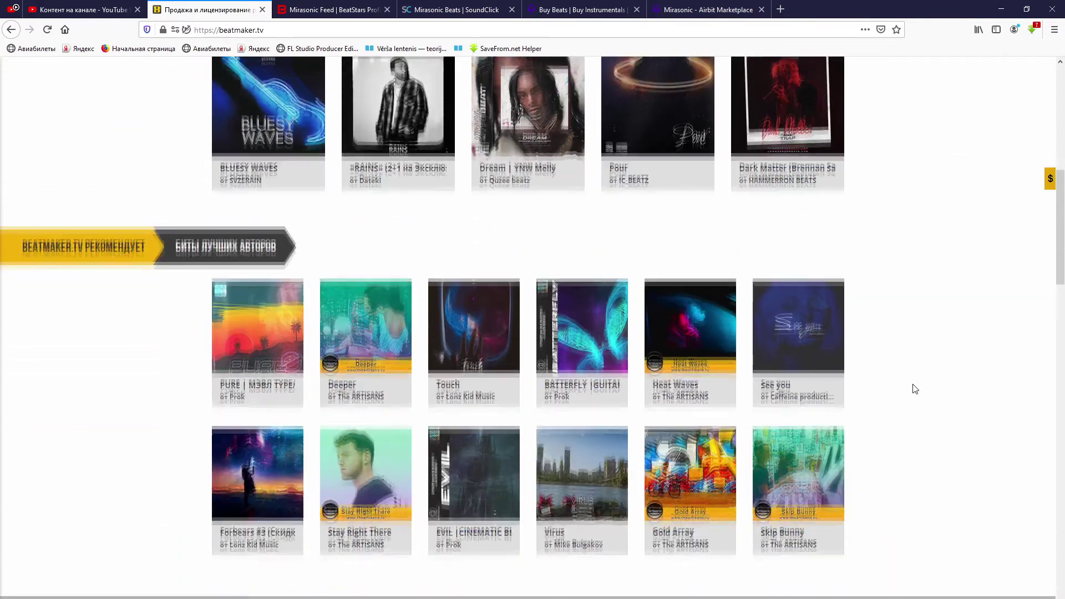
{"action": "scroll", "coordinate": [914, 388], "scroll_direction": "down", "scroll_amount": 7}
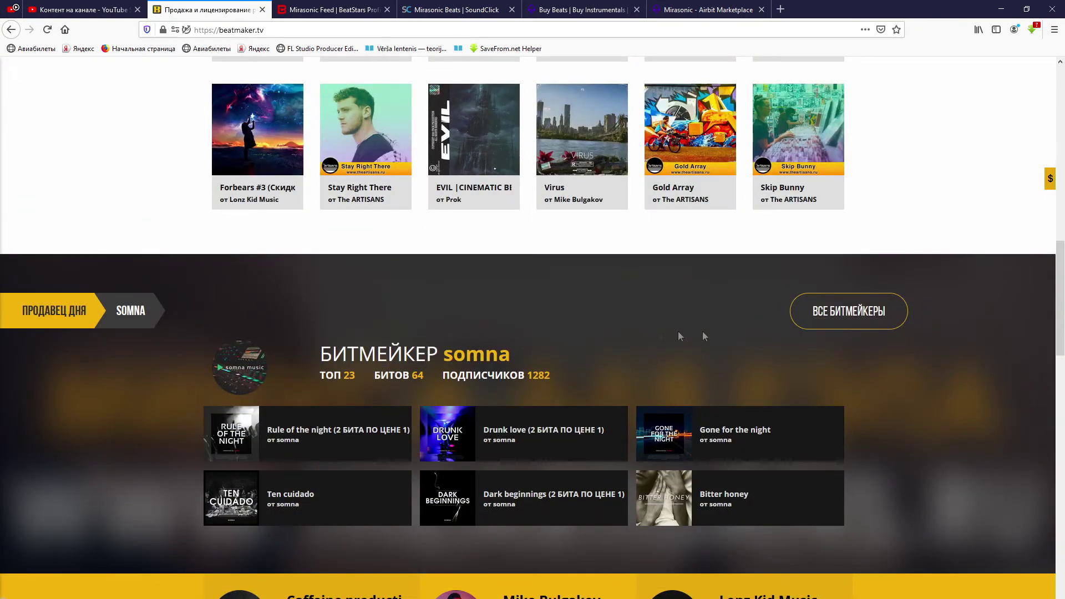
{"action": "scroll", "coordinate": [935, 327], "scroll_direction": "down", "scroll_amount": 4}
{"action": "scroll", "coordinate": [934, 327], "scroll_direction": "down", "scroll_amount": 4}
{"action": "scroll", "coordinate": [935, 327], "scroll_direction": "down", "scroll_amount": 2}
{"action": "scroll", "coordinate": [935, 327], "scroll_direction": "down", "scroll_amount": 5}
{"action": "scroll", "coordinate": [935, 327], "scroll_direction": "down", "scroll_amount": 4}
{"action": "scroll", "coordinate": [935, 327], "scroll_direction": "down", "scroll_amount": 5}
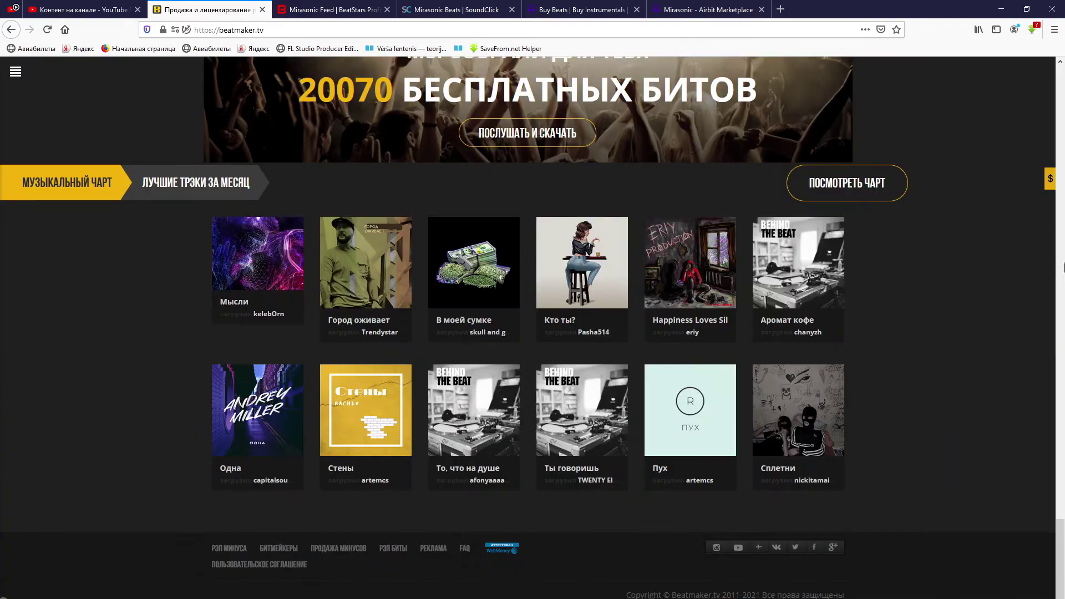
{"action": "scroll", "coordinate": [1029, 307], "scroll_direction": "up", "scroll_amount": 3}
{"action": "scroll", "coordinate": [1009, 328], "scroll_direction": "up", "scroll_amount": 10}
{"action": "scroll", "coordinate": [998, 338], "scroll_direction": "up", "scroll_amount": 8}
{"action": "scroll", "coordinate": [989, 348], "scroll_direction": "up", "scroll_amount": 8}
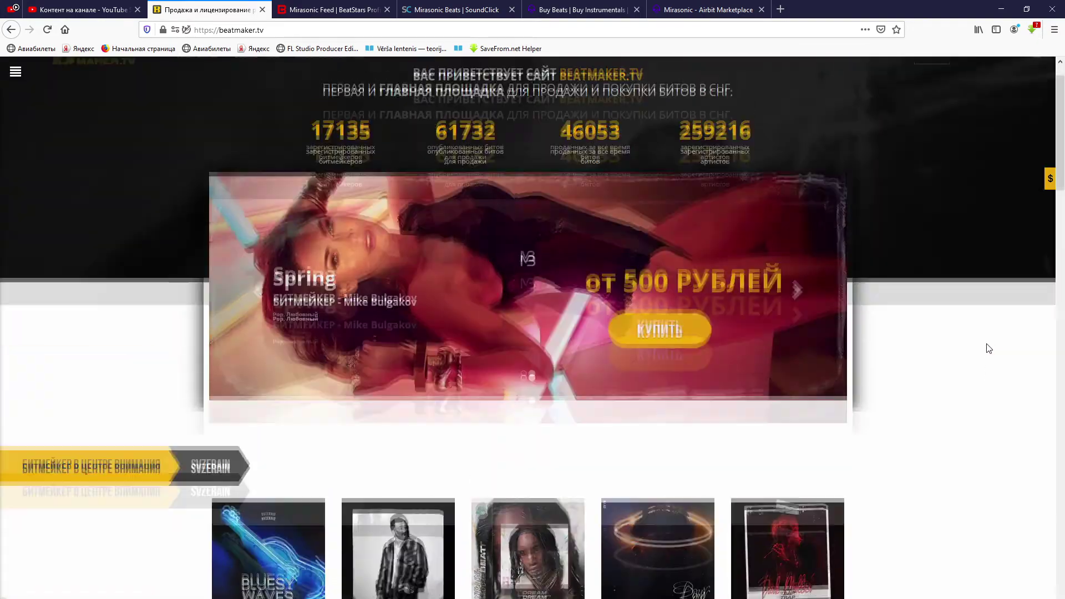
{"action": "scroll", "coordinate": [984, 348], "scroll_direction": "down", "scroll_amount": 8}
{"action": "scroll", "coordinate": [983, 347], "scroll_direction": "up", "scroll_amount": 8}
{"action": "scroll", "coordinate": [998, 310], "scroll_direction": "down", "scroll_amount": 2}
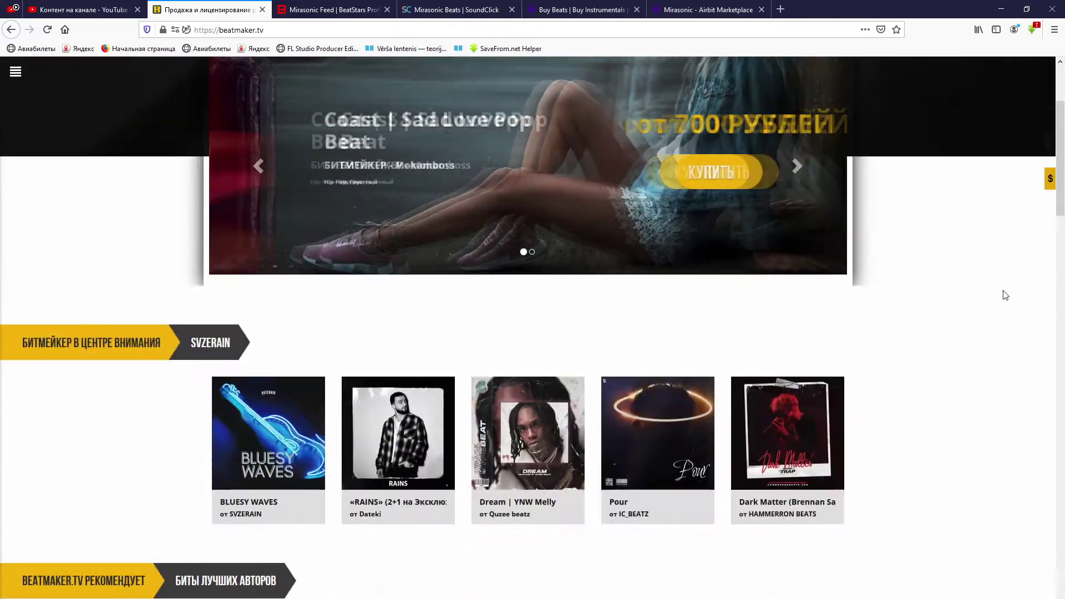
{"action": "scroll", "coordinate": [1003, 296], "scroll_direction": "up", "scroll_amount": 3}
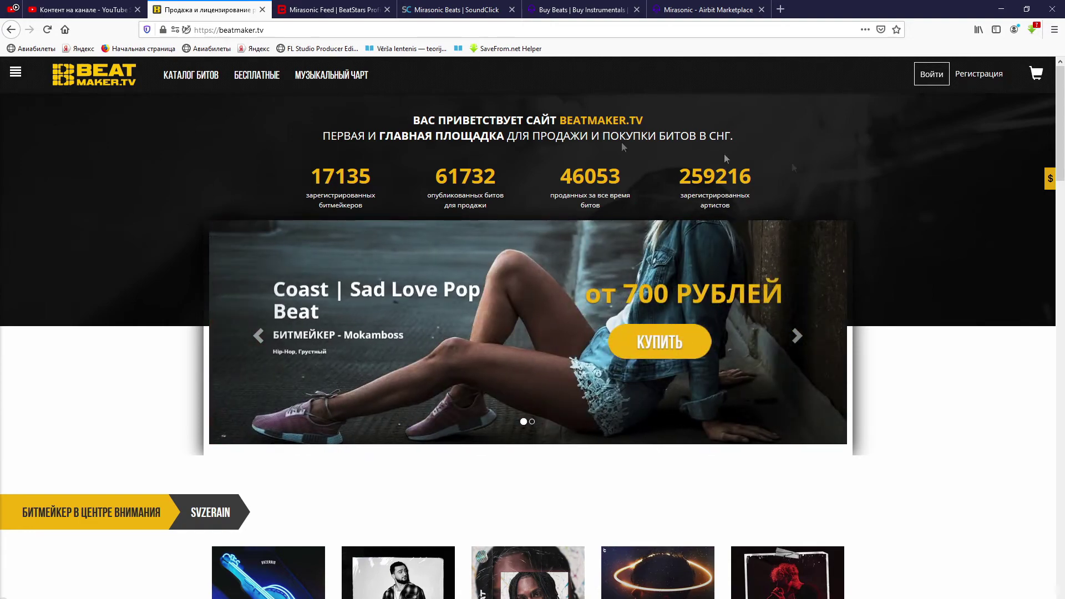
{"action": "left_click", "coordinate": [242, 79]}
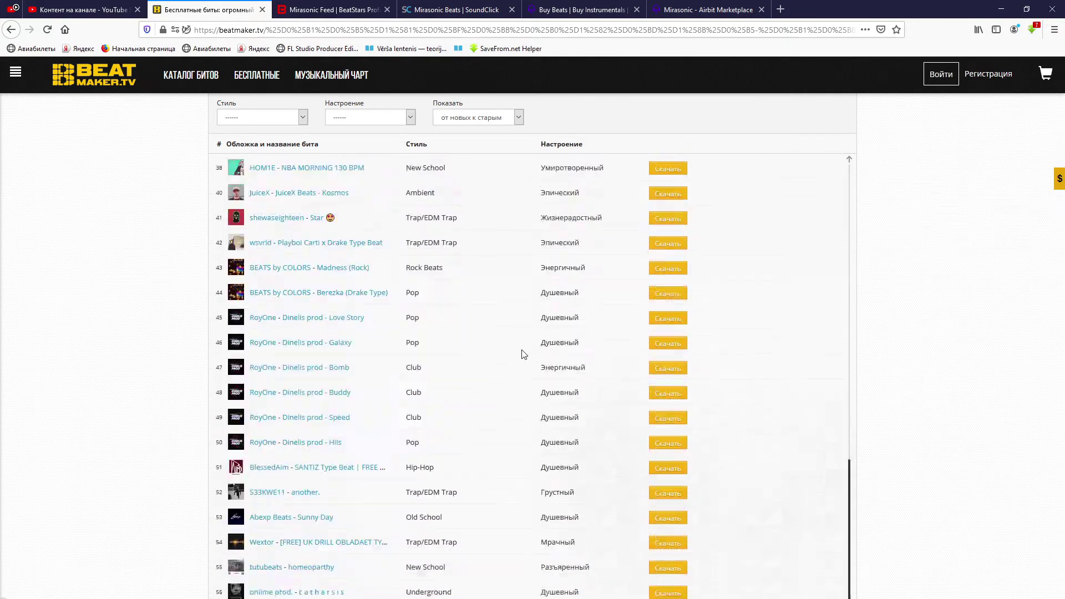
{"action": "left_click", "coordinate": [80, 89]}
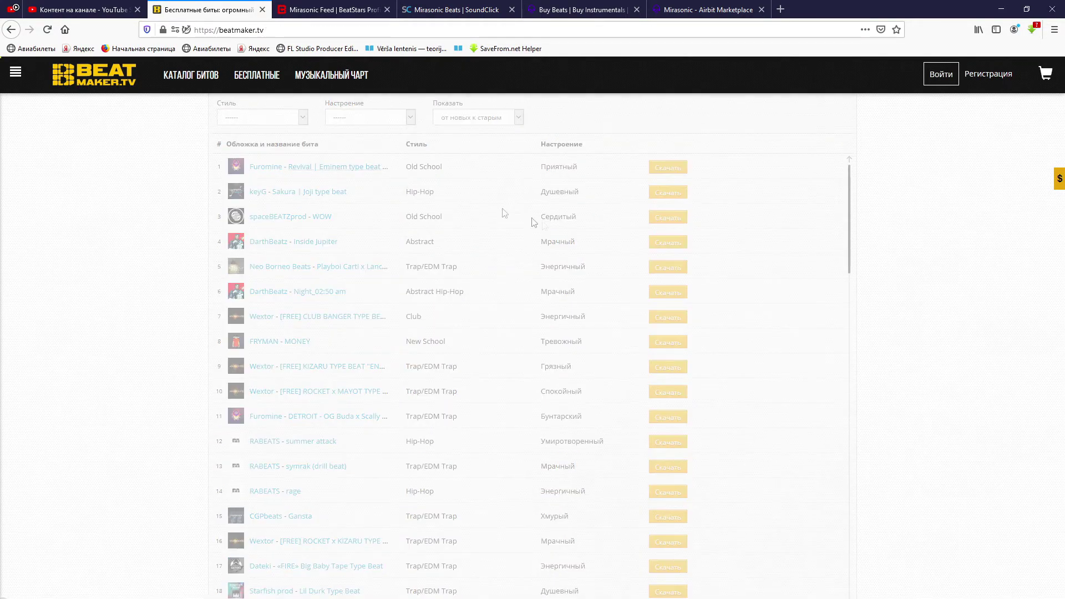
{"action": "left_click_drag", "start_coordinate": [360, 218], "coordinate": [779, 214]}
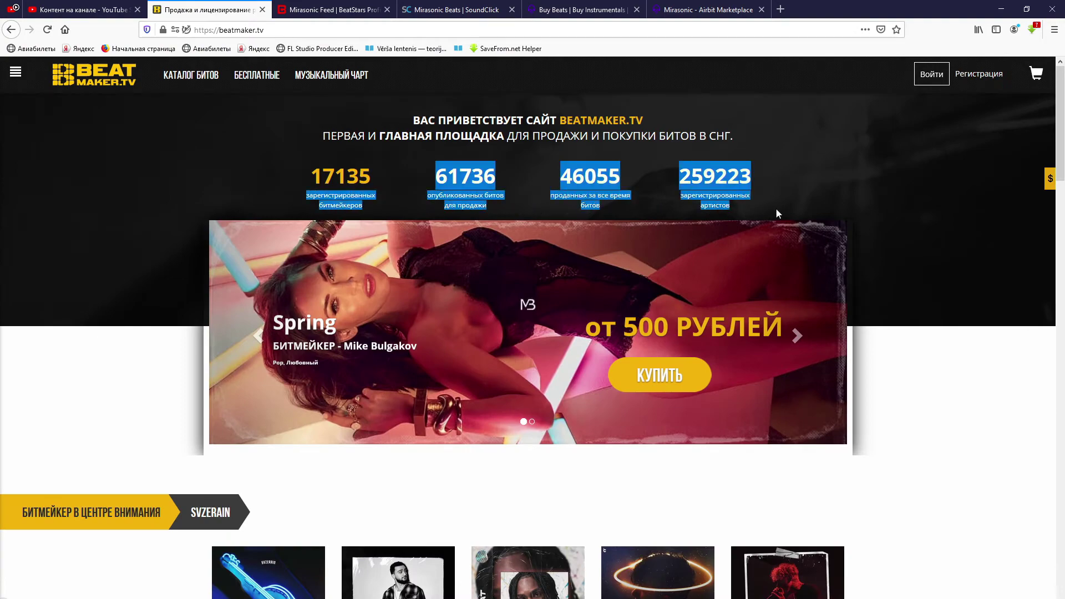
{"action": "left_click", "coordinate": [782, 213]}
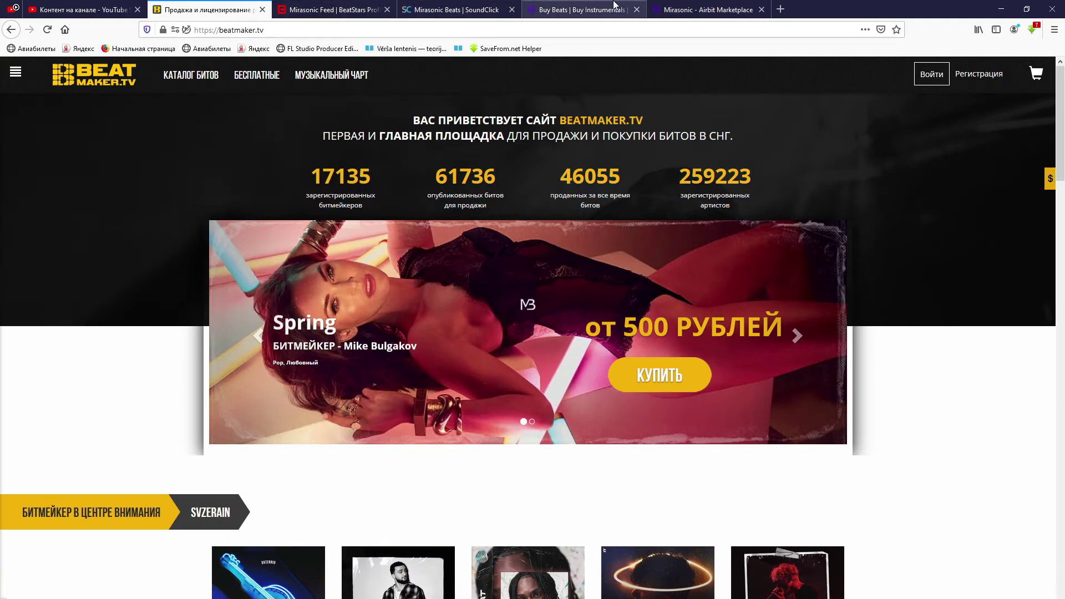
{"action": "left_click_drag", "start_coordinate": [610, 7], "coordinate": [283, 6]}
Move the Airbit homepage and Mirasonic profile tabs right after the Beatmaker.tv tab
{"action": "left_click", "coordinate": [269, 7]}
{"action": "left_click", "coordinate": [276, 7]}
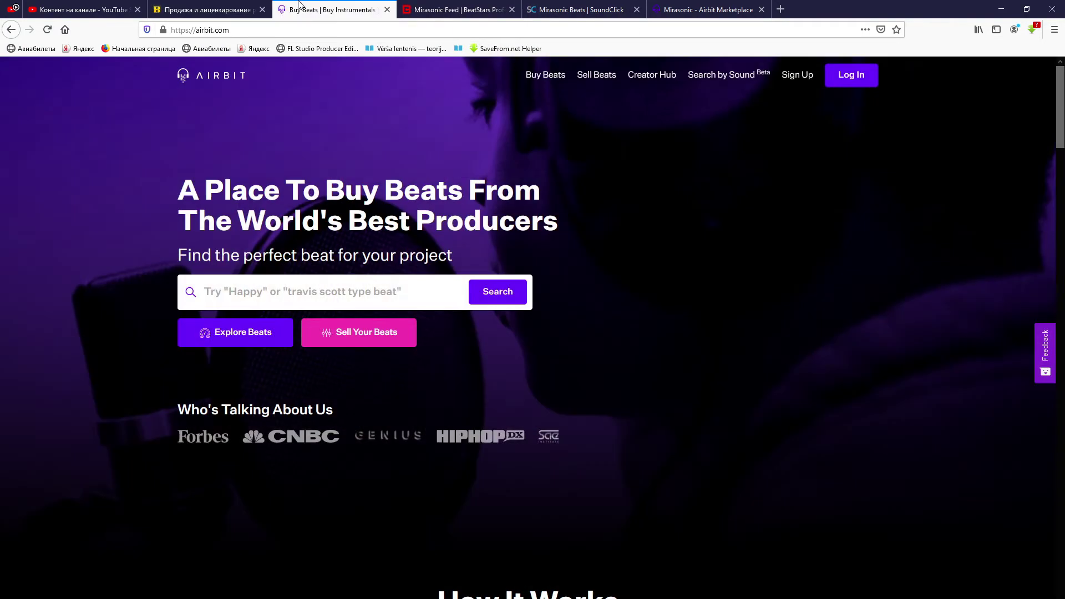
{"action": "left_click_drag", "start_coordinate": [704, 9], "coordinate": [461, 9]}
{"action": "left_click", "coordinate": [347, 6]}
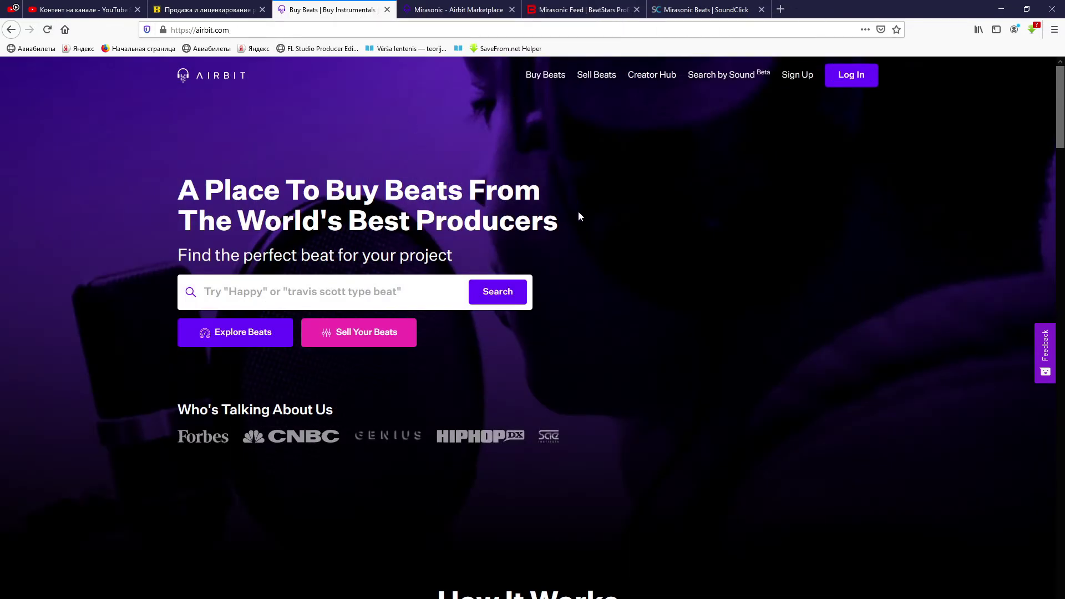
Scroll through the Airbit homepage and jump back to its top
{"action": "scroll", "coordinate": [327, 278], "scroll_direction": "down", "scroll_amount": 7}
{"action": "scroll", "coordinate": [332, 321], "scroll_direction": "up", "scroll_amount": 7}
{"action": "scroll", "coordinate": [635, 374], "scroll_direction": "down", "scroll_amount": 5}
{"action": "scroll", "coordinate": [635, 374], "scroll_direction": "down", "scroll_amount": 5}
{"action": "scroll", "coordinate": [634, 374], "scroll_direction": "down", "scroll_amount": 3}
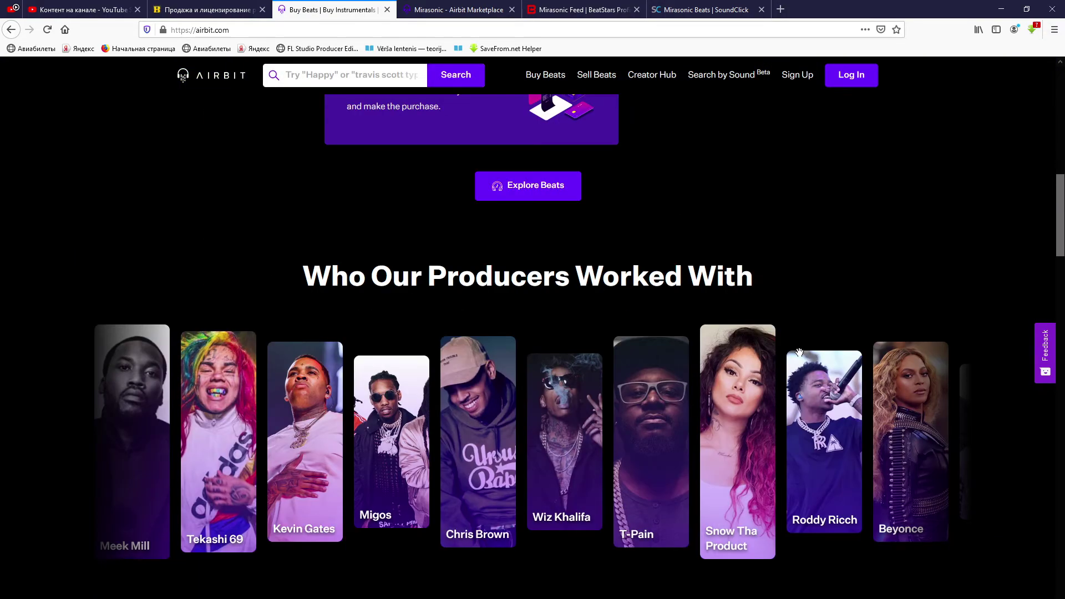
{"action": "scroll", "coordinate": [939, 312], "scroll_direction": "down", "scroll_amount": 3}
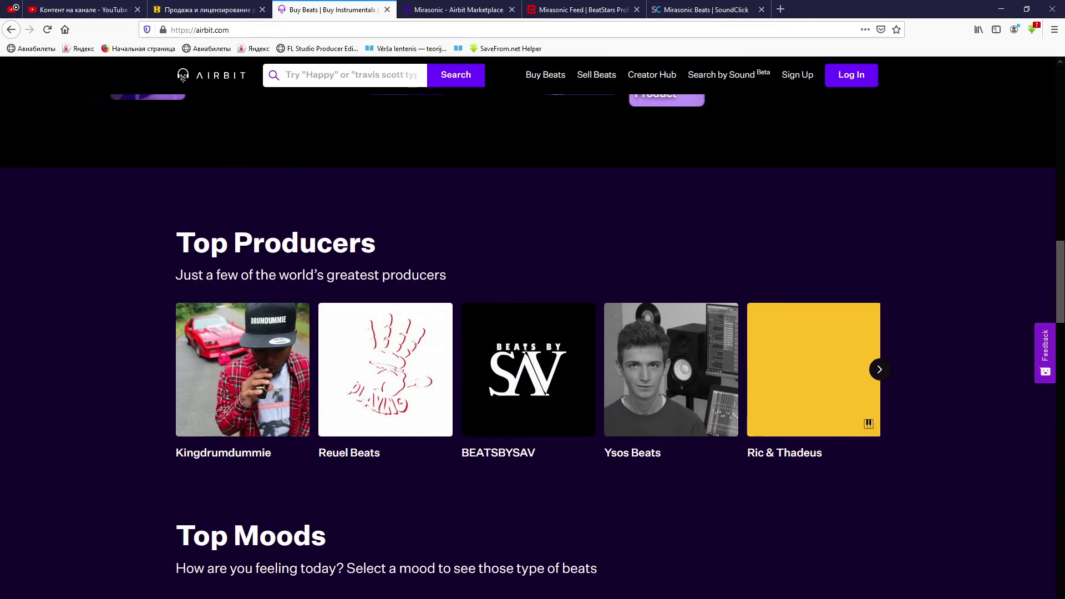
{"action": "scroll", "coordinate": [532, 344], "scroll_direction": "down", "scroll_amount": 5}
{"action": "scroll", "coordinate": [532, 343], "scroll_direction": "down", "scroll_amount": 5}
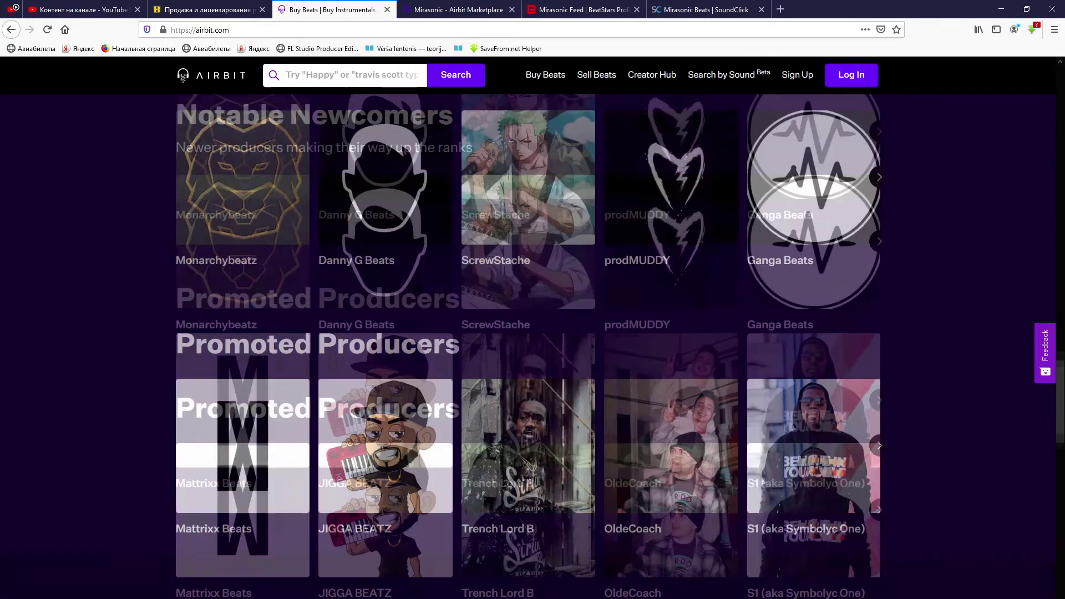
{"action": "key", "text": "Home"}
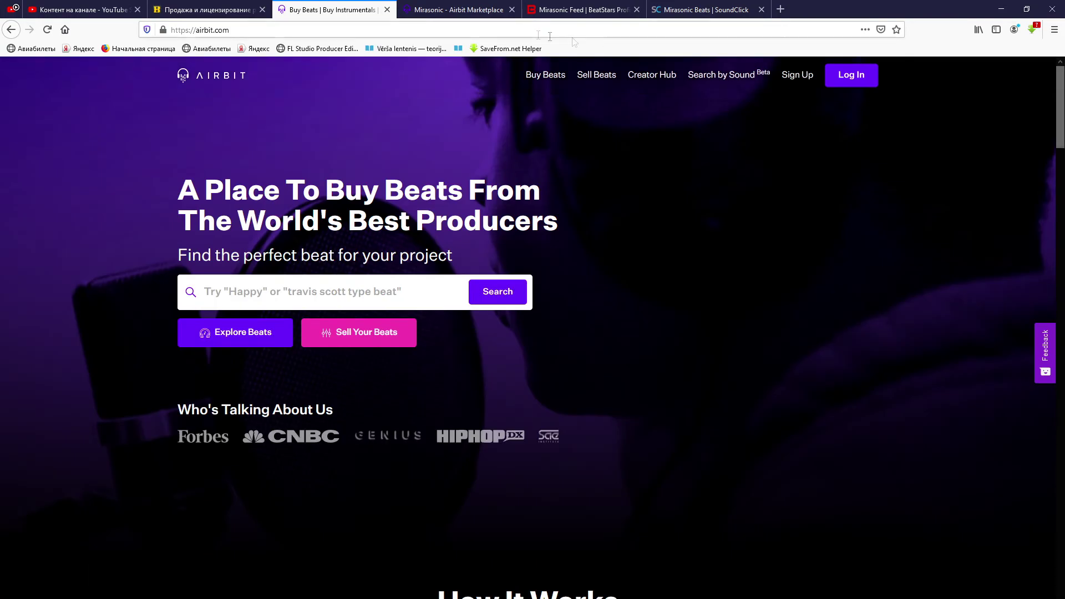
Review the Mirasonic Airbit profile's three $30 Hip Hop beats and its Basic-to-Exclusive licence boxes
{"action": "left_click", "coordinate": [470, 6]}
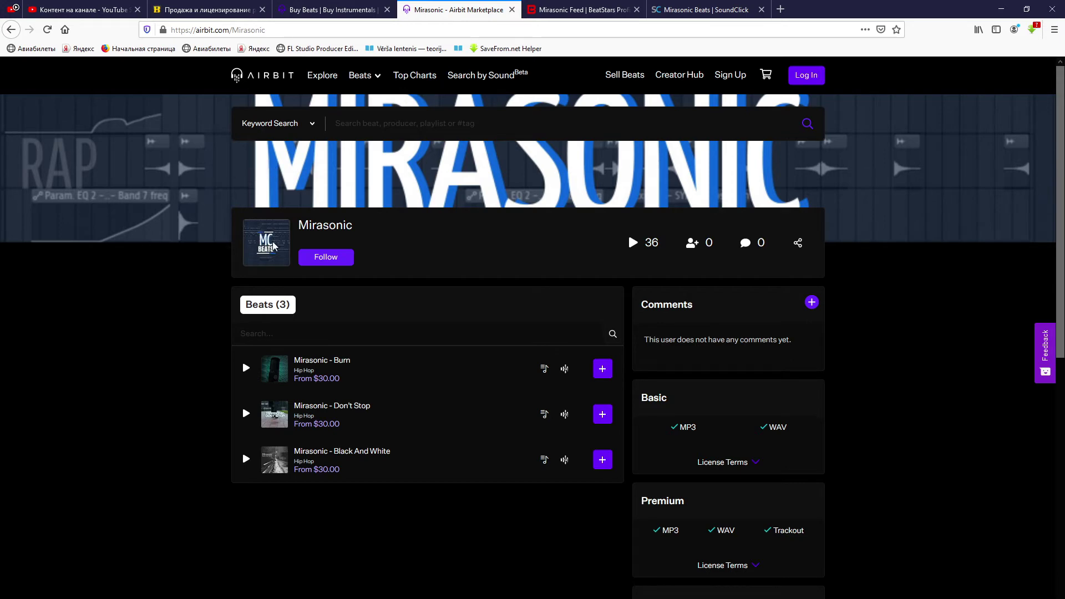
{"action": "scroll", "coordinate": [383, 310], "scroll_direction": "down", "scroll_amount": 1}
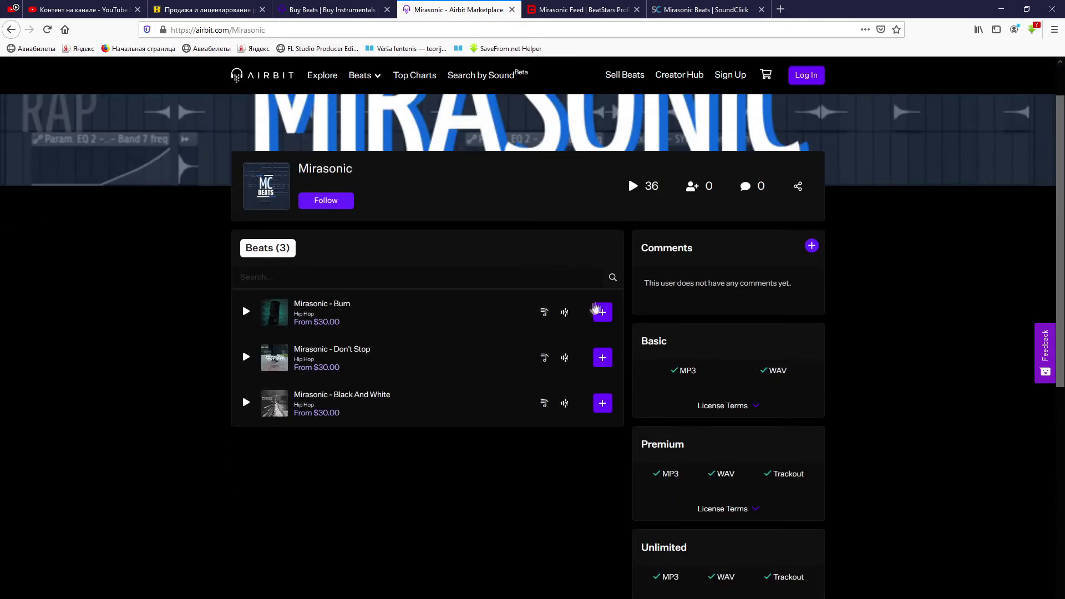
{"action": "scroll", "coordinate": [526, 209], "scroll_direction": "down", "scroll_amount": 4}
{"action": "scroll", "coordinate": [677, 291], "scroll_direction": "up", "scroll_amount": 3}
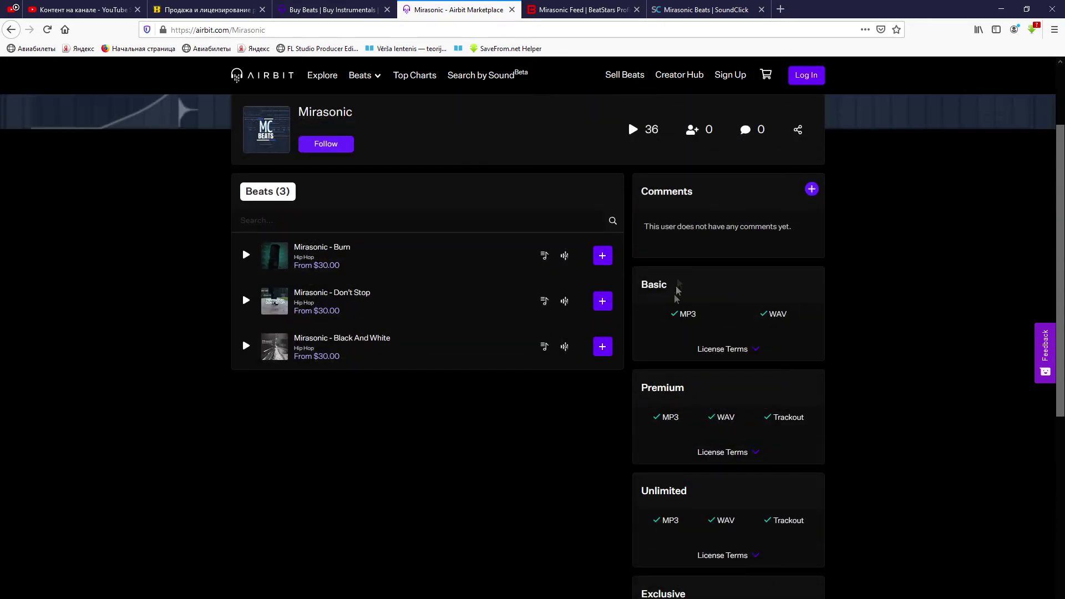
{"action": "scroll", "coordinate": [660, 269], "scroll_direction": "down", "scroll_amount": 2}
{"action": "left_click_drag", "start_coordinate": [641, 169], "coordinate": [759, 546]}
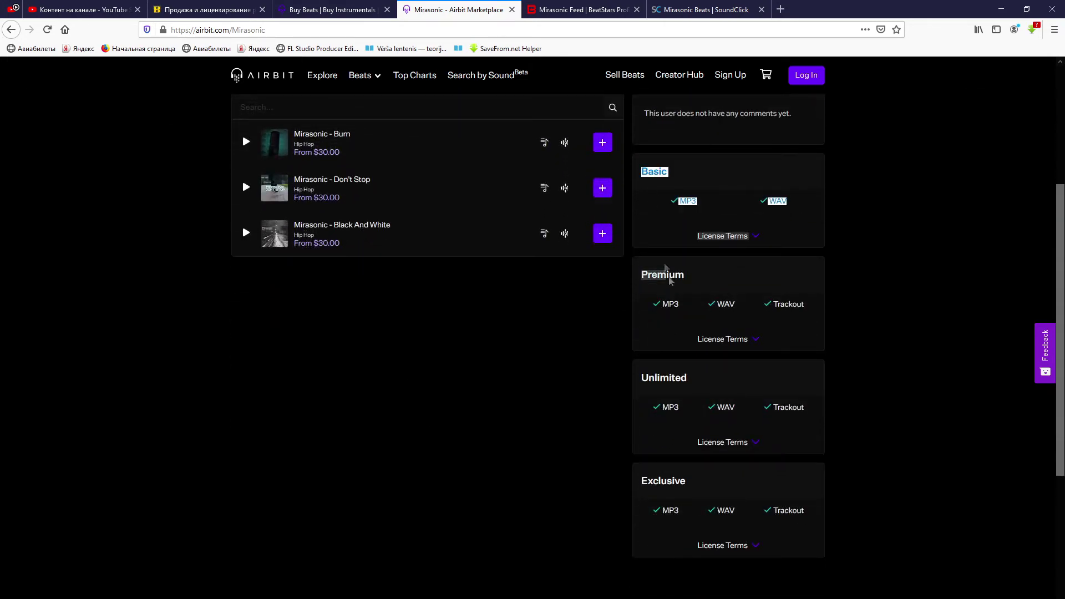
{"action": "left_click", "coordinate": [887, 426]}
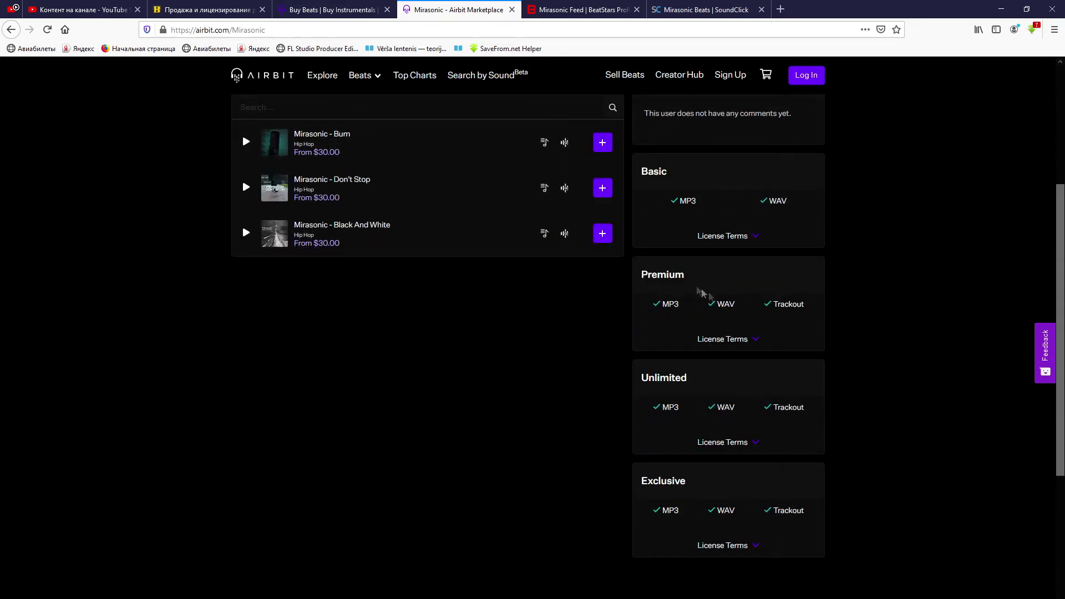
{"action": "left_click_drag", "start_coordinate": [642, 170], "coordinate": [667, 172]}
{"action": "left_click", "coordinate": [685, 203]}
{"action": "scroll", "coordinate": [561, 240], "scroll_direction": "up", "scroll_amount": 1}
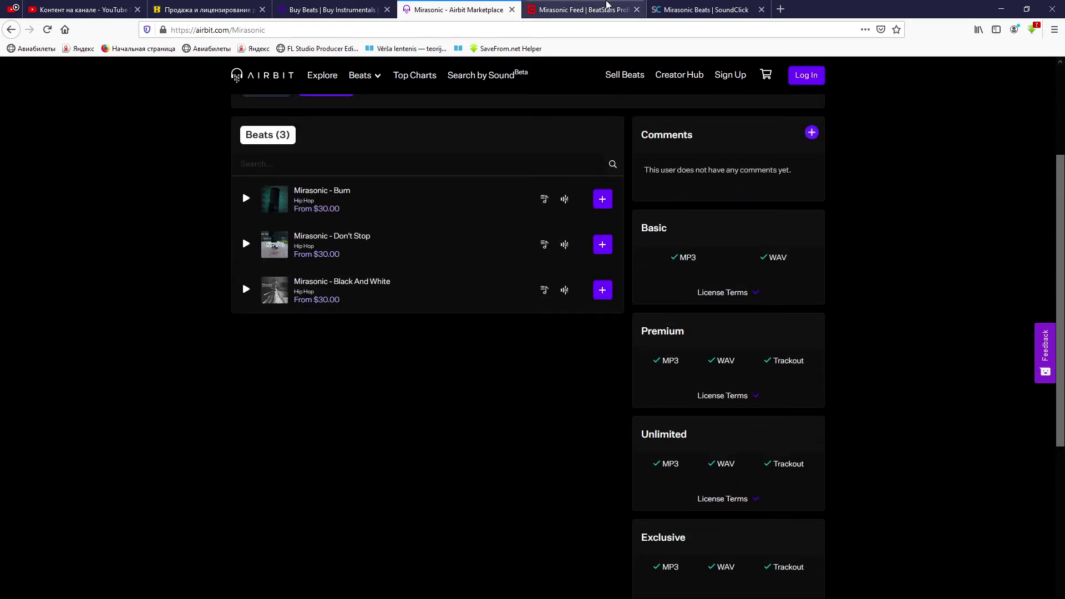
Scroll through the Mirasonic BeatStars feed down from the NF - Clouds - Type Beat post and back
{"action": "left_click", "coordinate": [677, 10]}
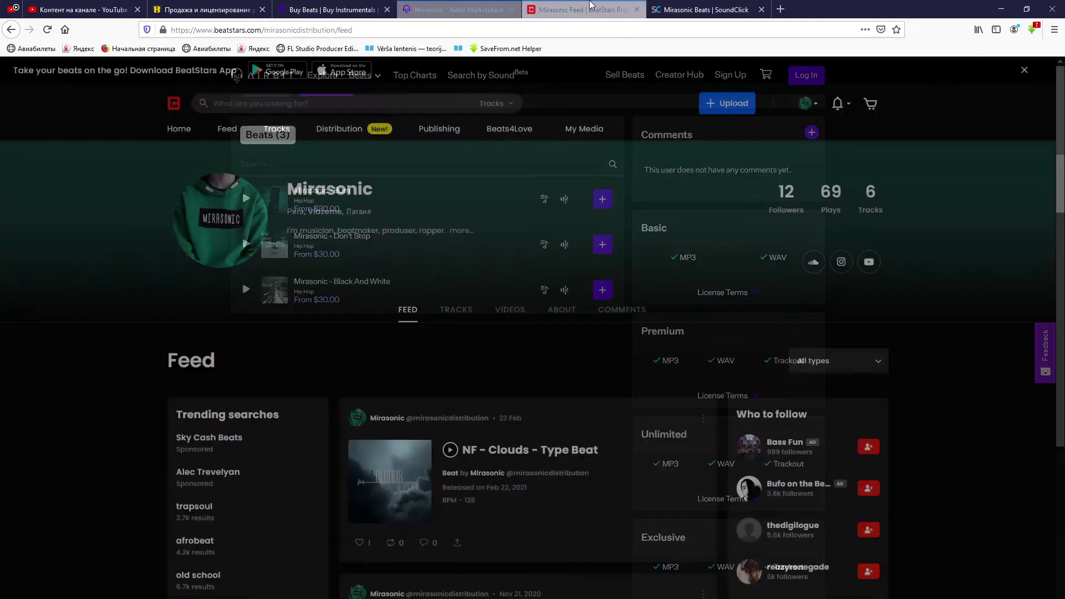
{"action": "left_click", "coordinate": [614, 5]}
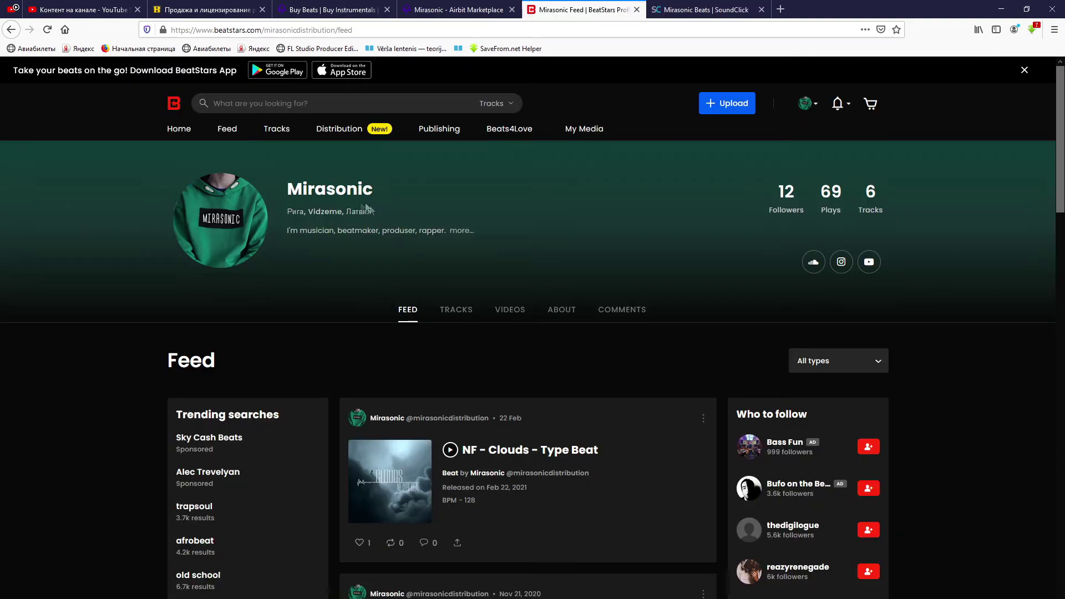
{"action": "left_click_drag", "start_coordinate": [303, 192], "coordinate": [454, 186]}
{"action": "left_click", "coordinate": [454, 184]}
{"action": "scroll", "coordinate": [522, 236], "scroll_direction": "down", "scroll_amount": 10}
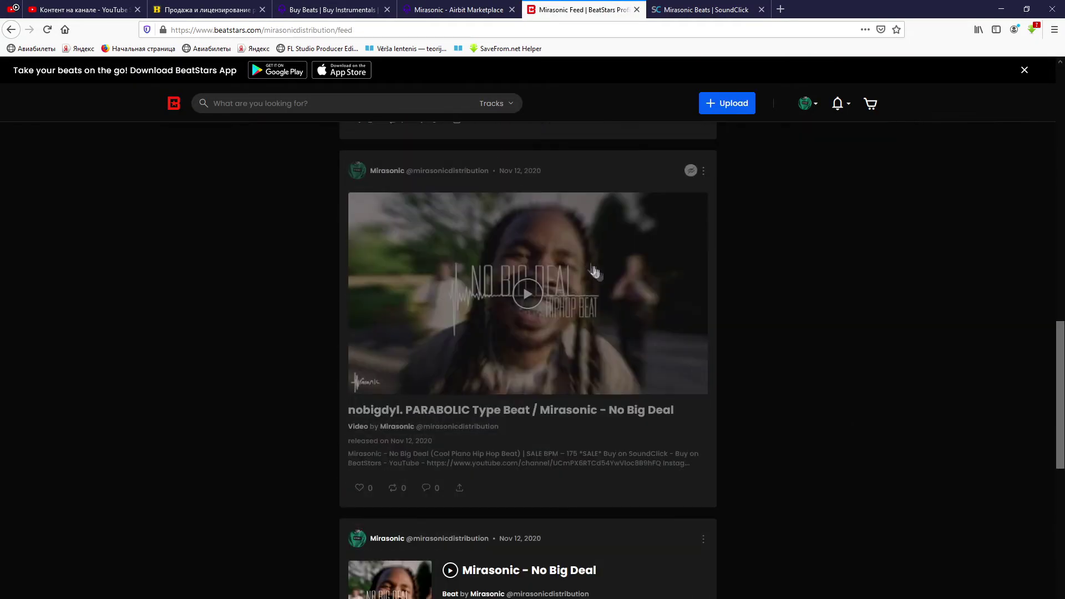
{"action": "scroll", "coordinate": [643, 311], "scroll_direction": "down", "scroll_amount": 5}
{"action": "scroll", "coordinate": [720, 329], "scroll_direction": "up", "scroll_amount": 15}
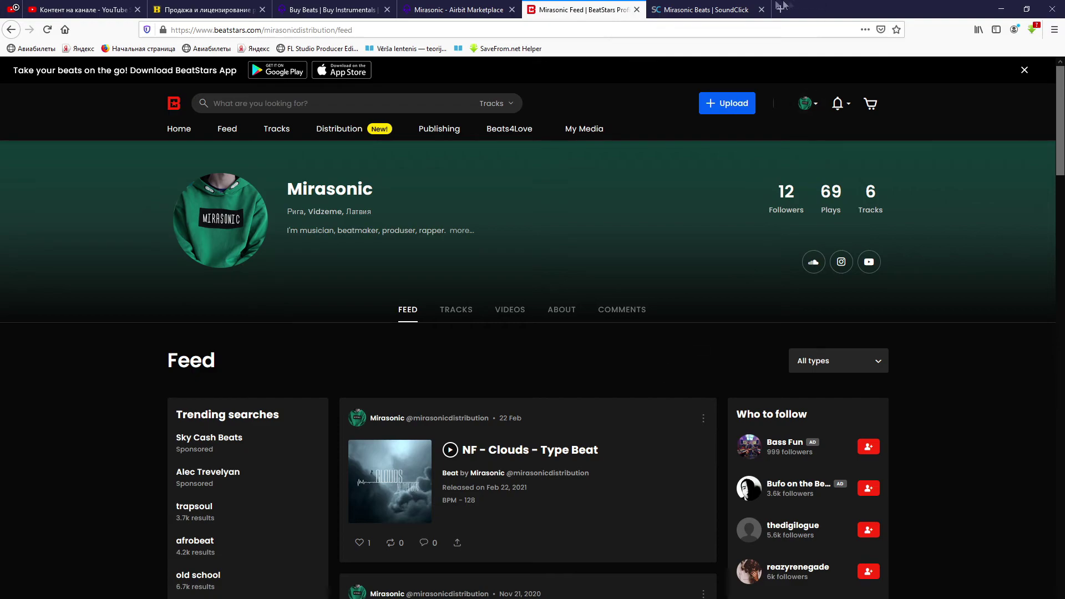
{"action": "left_click", "coordinate": [704, 10]}
Scroll the SoundClick Mirasonic Beats page through its 50 songs and $20–$100 lease tiers
{"action": "scroll", "coordinate": [887, 372], "scroll_direction": "down", "scroll_amount": 8}
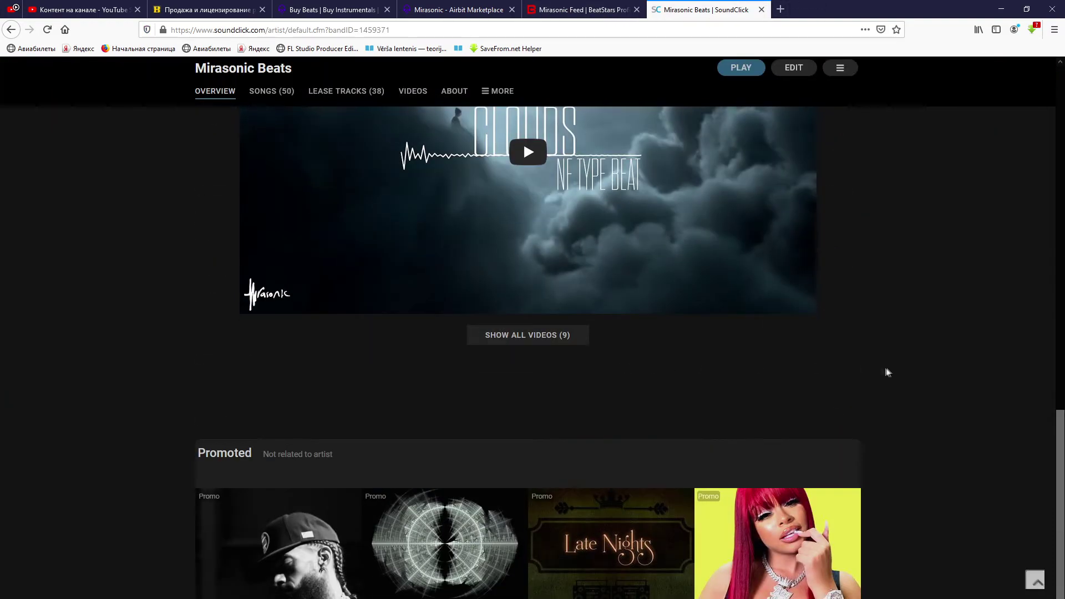
{"action": "scroll", "coordinate": [887, 372], "scroll_direction": "up", "scroll_amount": 8}
{"action": "scroll", "coordinate": [888, 367], "scroll_direction": "down", "scroll_amount": 5}
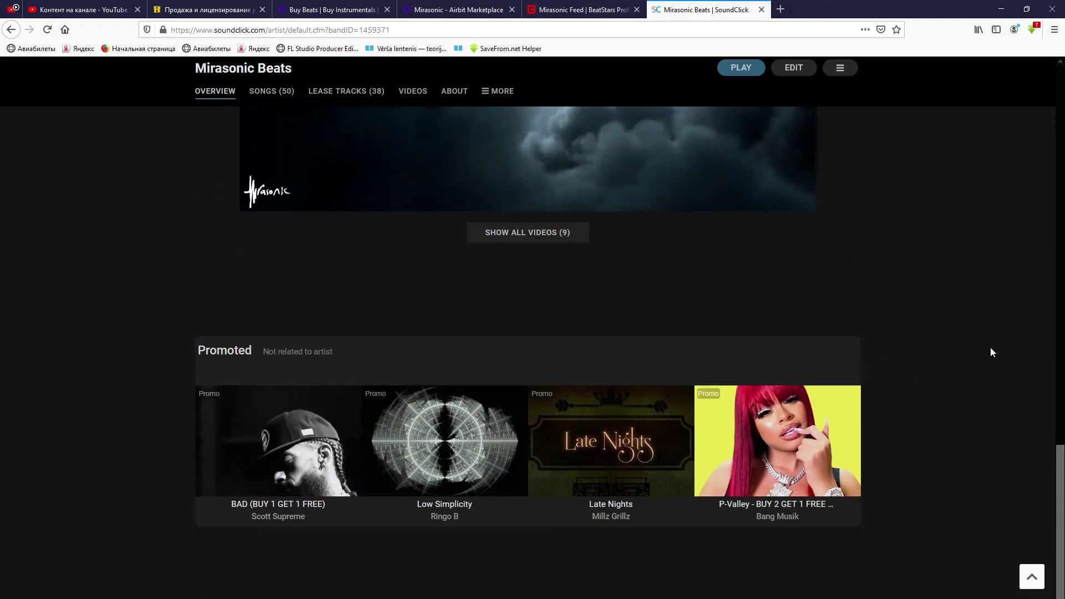
{"action": "scroll", "coordinate": [942, 351], "scroll_direction": "up", "scroll_amount": 5}
{"action": "scroll", "coordinate": [920, 354], "scroll_direction": "up", "scroll_amount": 10}
{"action": "scroll", "coordinate": [920, 354], "scroll_direction": "down", "scroll_amount": 10}
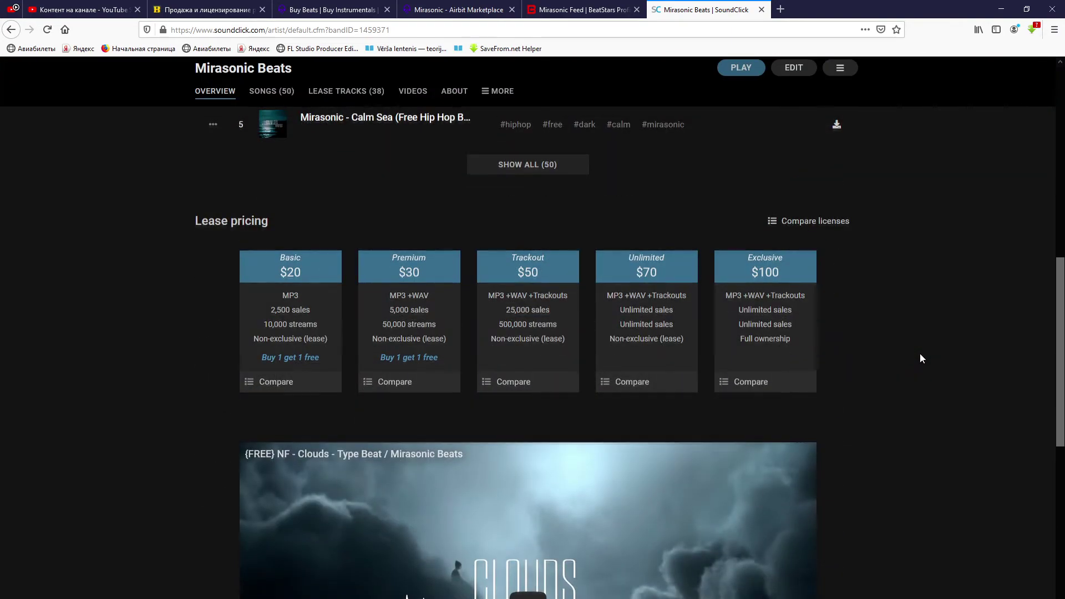
{"action": "scroll", "coordinate": [919, 354], "scroll_direction": "up", "scroll_amount": 2}
{"action": "scroll", "coordinate": [920, 354], "scroll_direction": "up", "scroll_amount": 2}
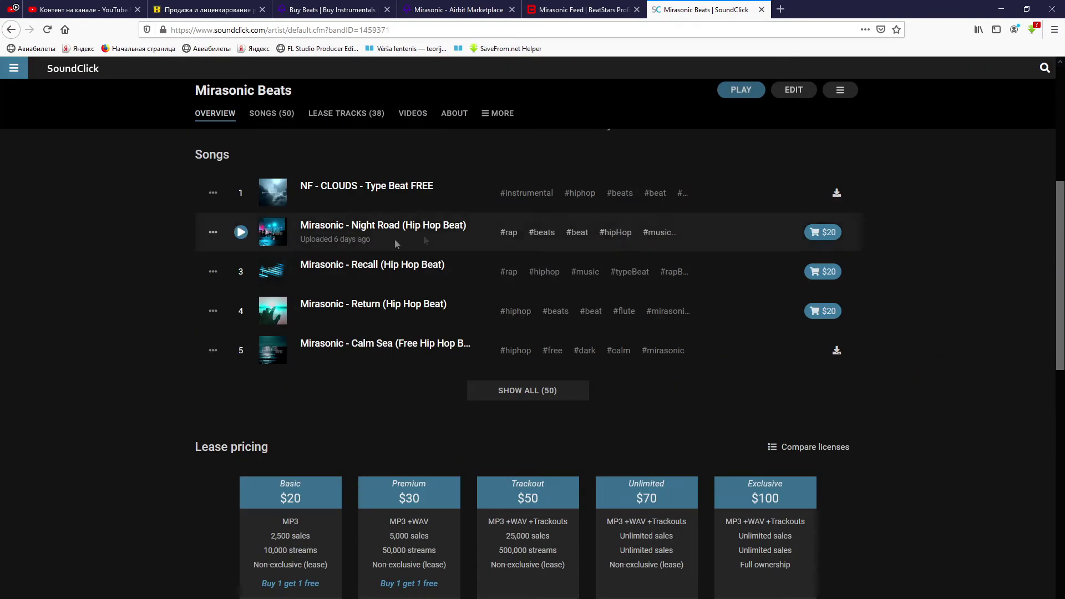
{"action": "left_click", "coordinate": [538, 9]}
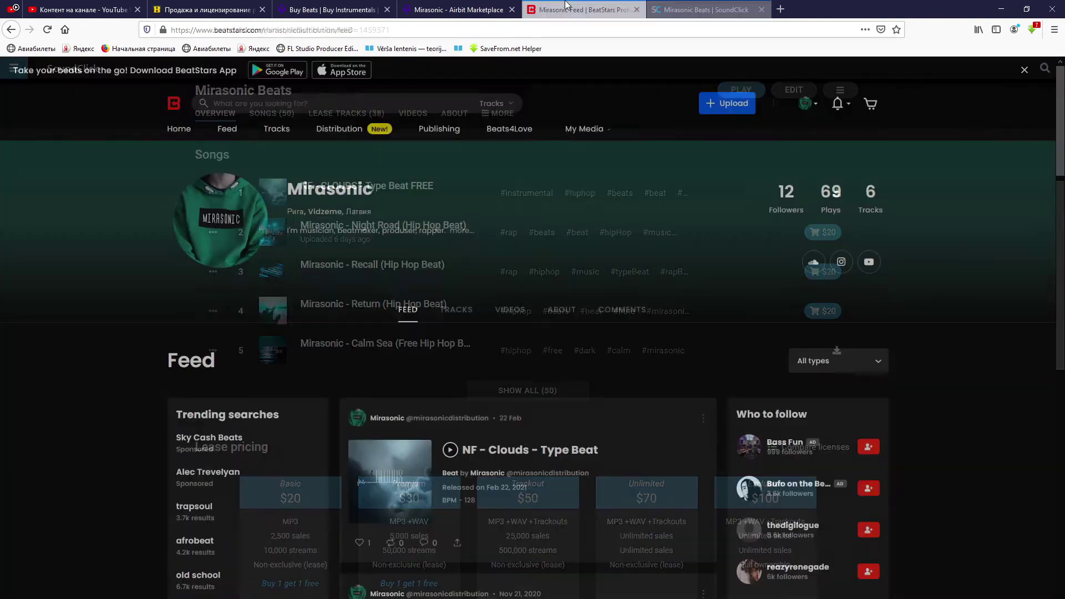
Upload Mirasonic - Water.wav from the computer as new BeatStars media
{"action": "scroll", "coordinate": [882, 400], "scroll_direction": "up", "scroll_amount": 3}
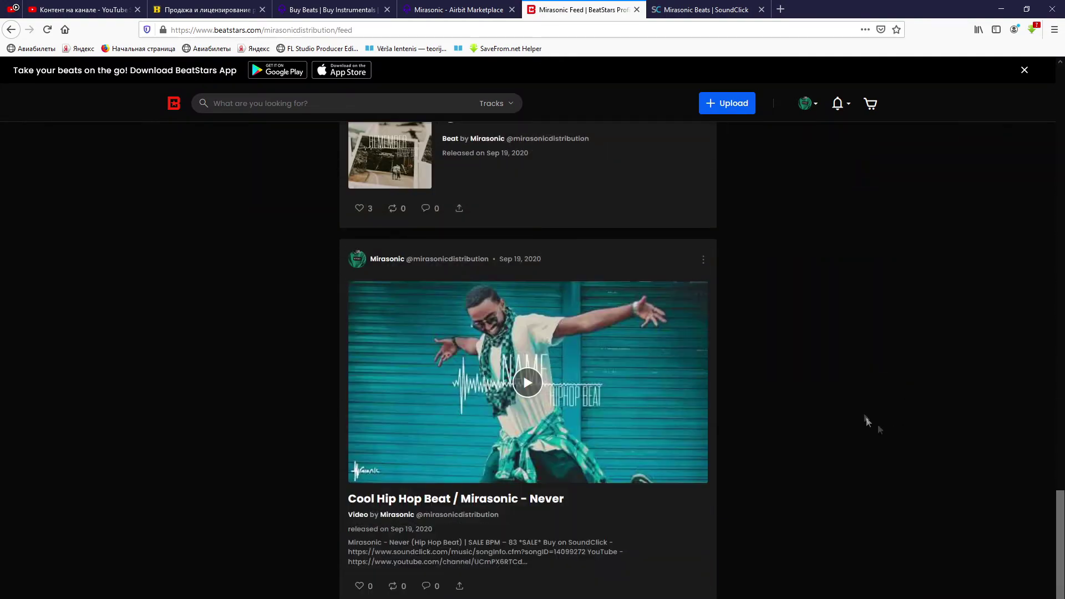
{"action": "scroll", "coordinate": [887, 431], "scroll_direction": "up", "scroll_amount": 3}
{"action": "scroll", "coordinate": [934, 402], "scroll_direction": "up", "scroll_amount": 5}
{"action": "scroll", "coordinate": [936, 253], "scroll_direction": "up", "scroll_amount": 5}
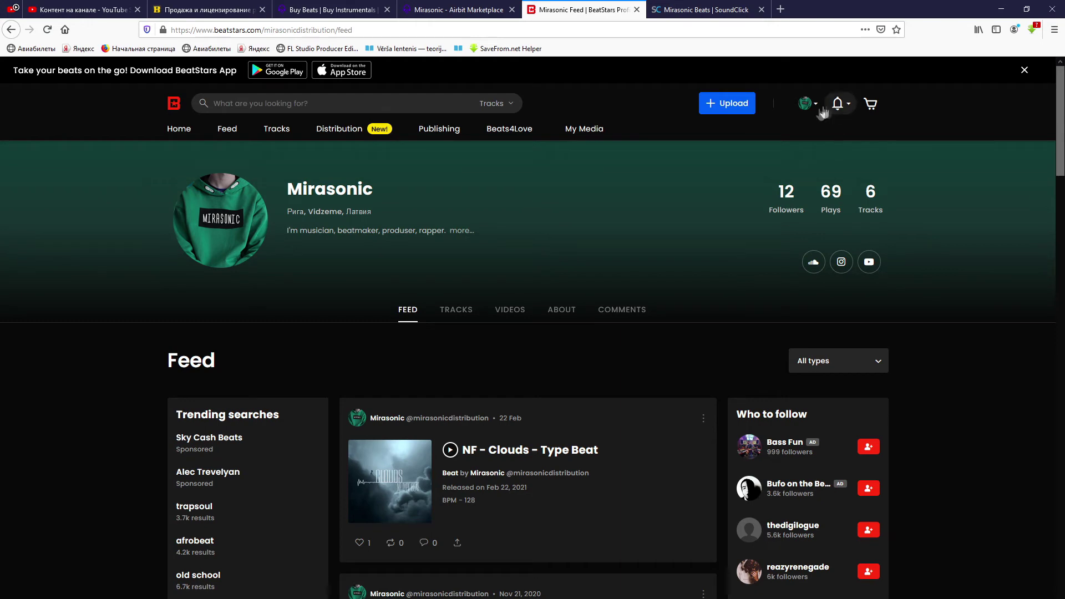
{"action": "left_click", "coordinate": [725, 103]}
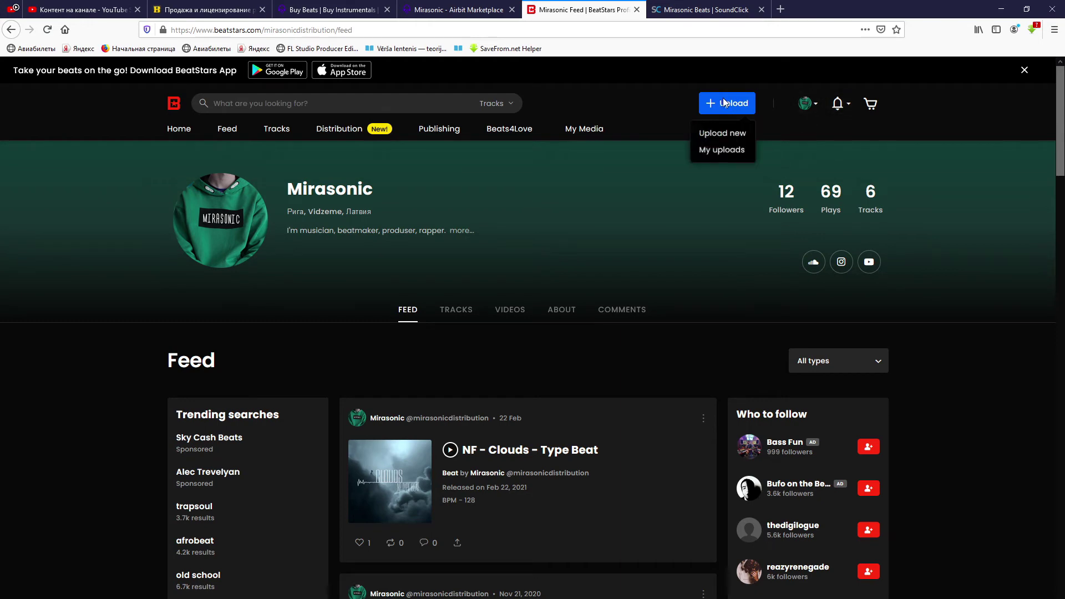
{"action": "left_click", "coordinate": [727, 135]}
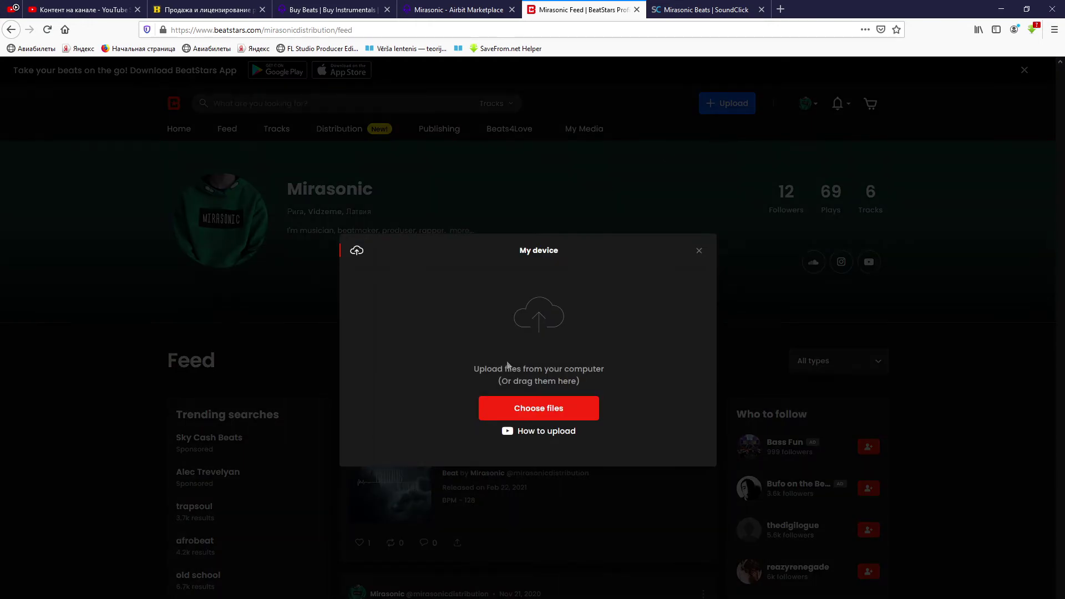
{"action": "left_click", "coordinate": [498, 336]}
{"action": "left_click", "coordinate": [191, 174]}
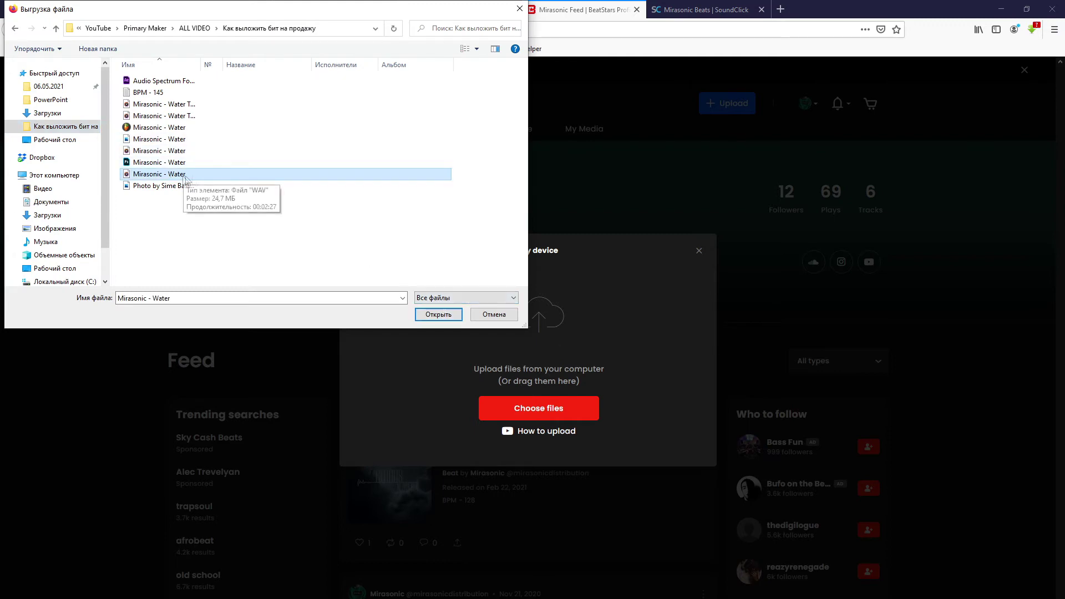
{"action": "left_click", "coordinate": [435, 315]}
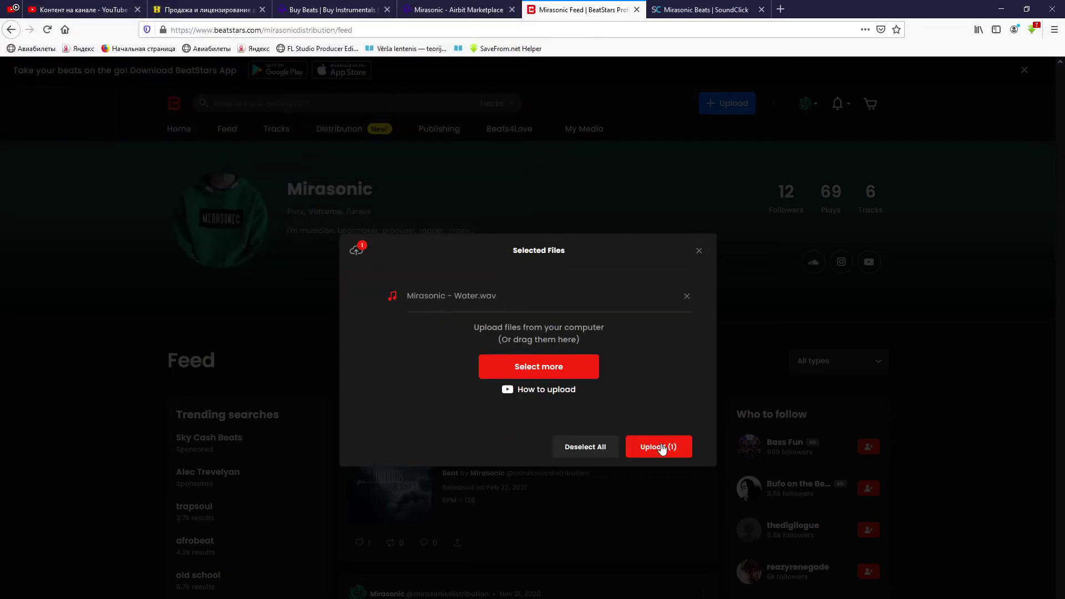
{"action": "left_click", "coordinate": [661, 447]}
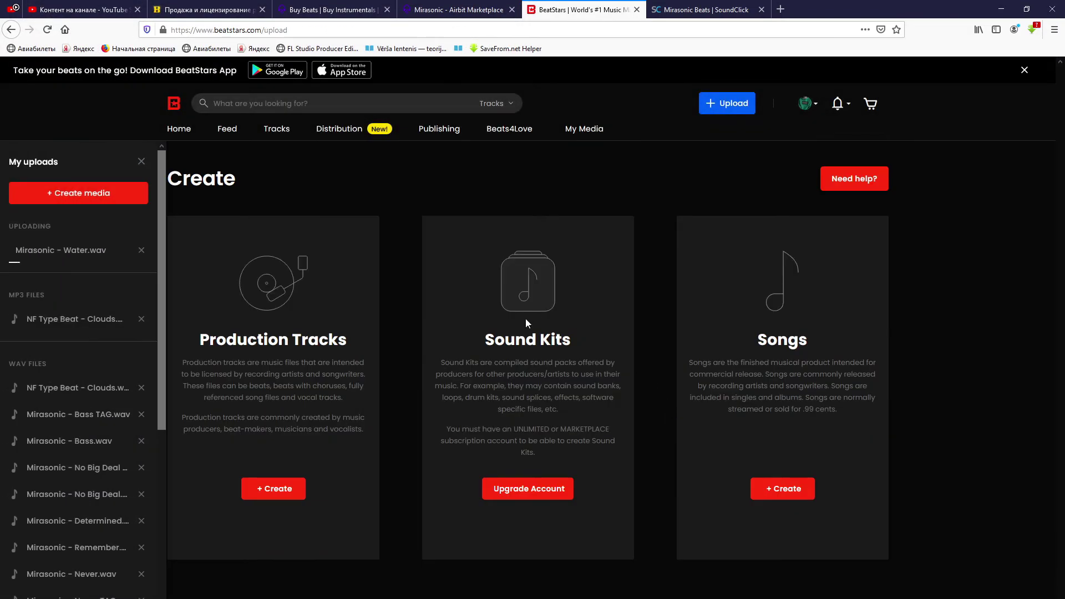
{"action": "left_click_drag", "start_coordinate": [233, 339], "coordinate": [359, 340]}
{"action": "left_click", "coordinate": [361, 341]}
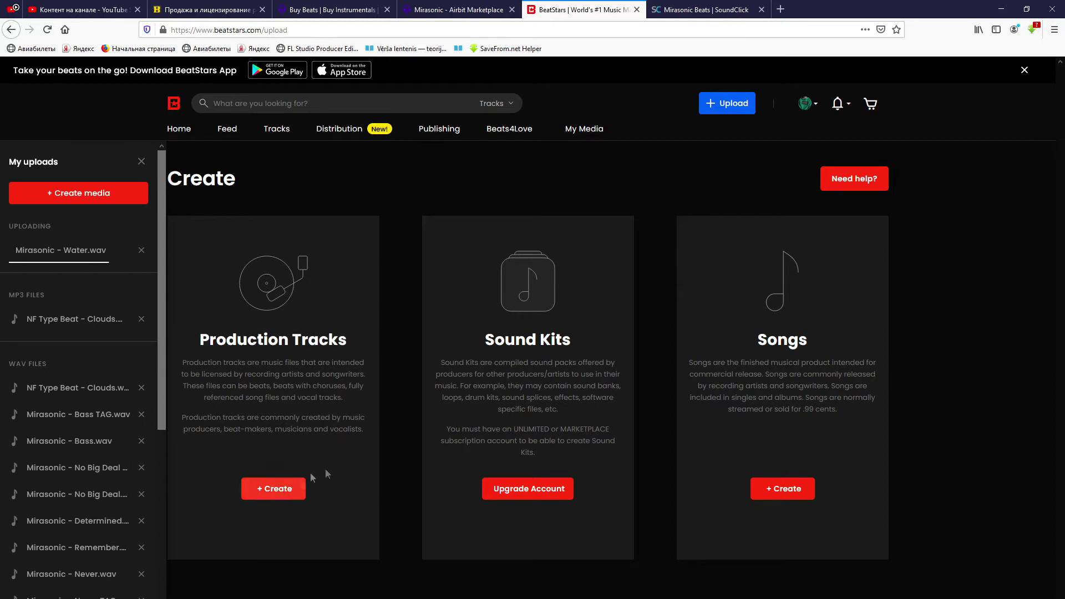
Create a production track titled Mirasonic - Water with track type Beat
{"action": "left_click", "coordinate": [294, 487]}
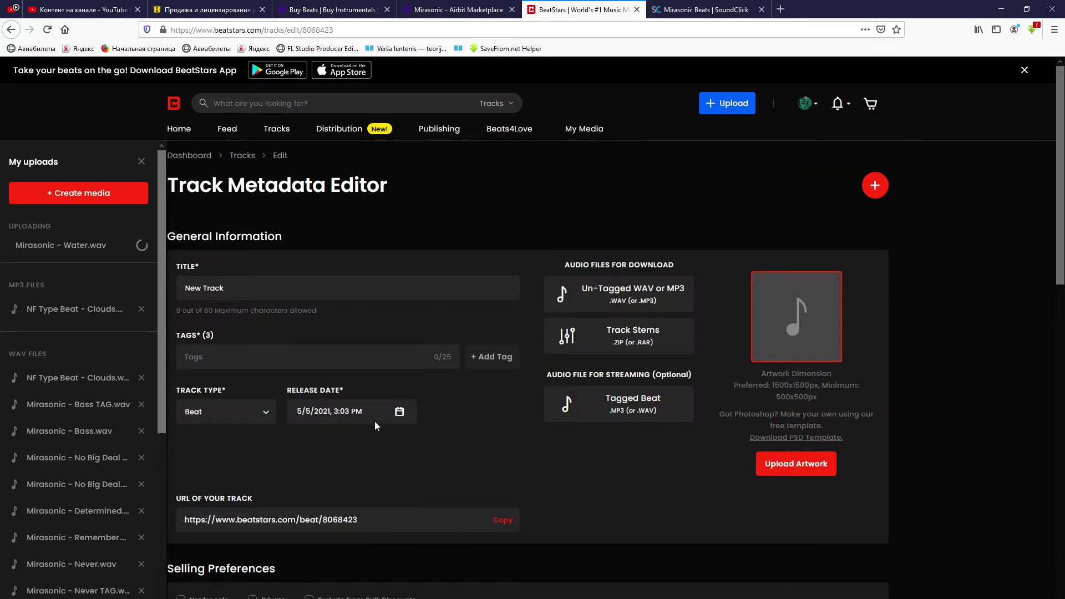
{"action": "left_click_drag", "start_coordinate": [282, 284], "coordinate": [191, 287]}
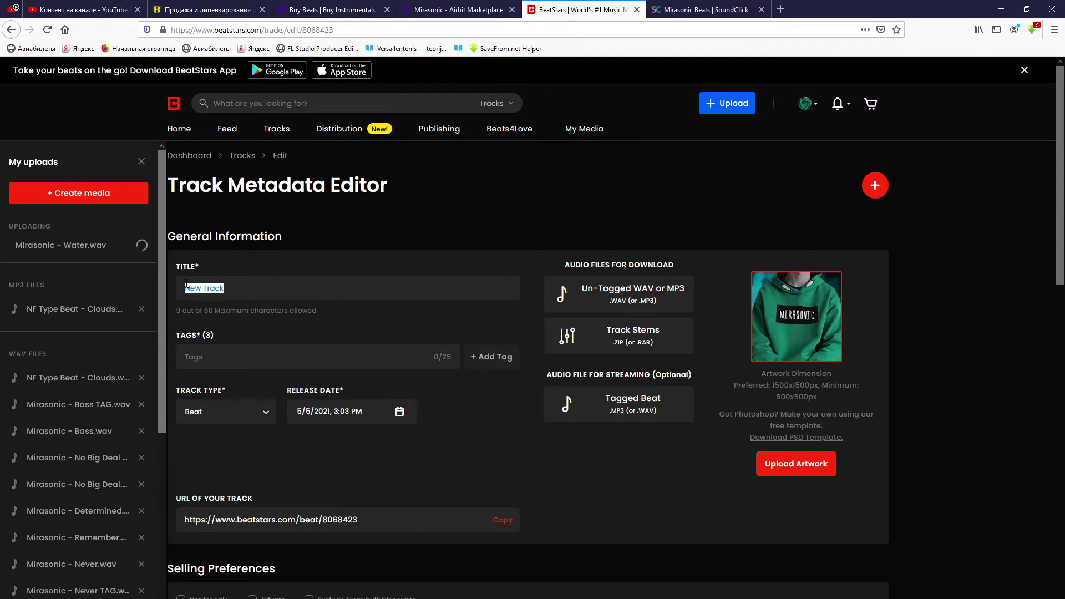
{"action": "type", "text": "Mi"}
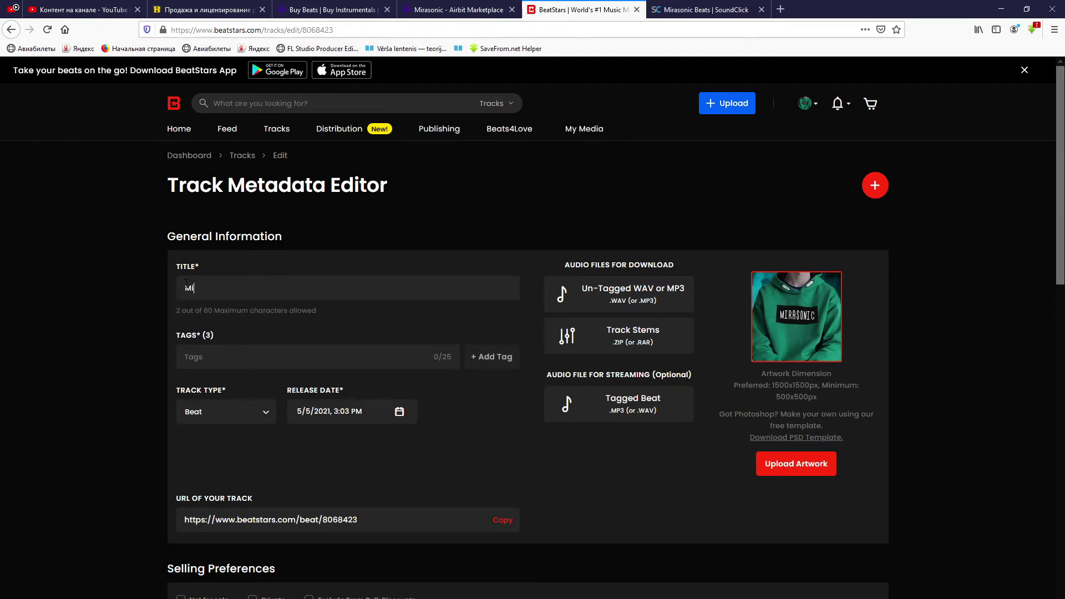
{"action": "type", "text": "rasonic - Water"}
{"action": "left_click", "coordinate": [216, 414]}
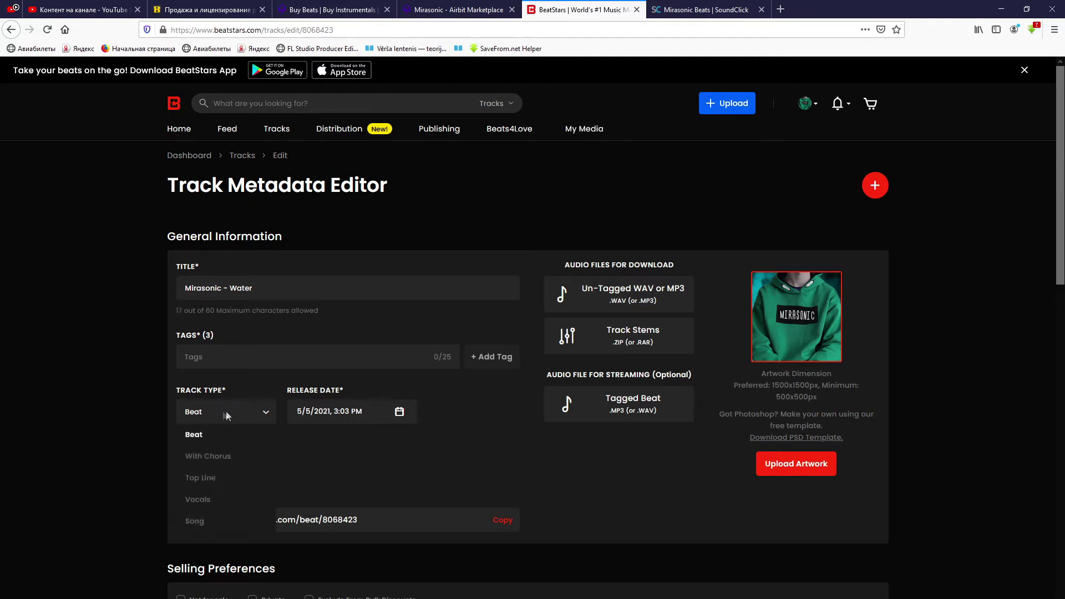
{"action": "left_click", "coordinate": [195, 438]}
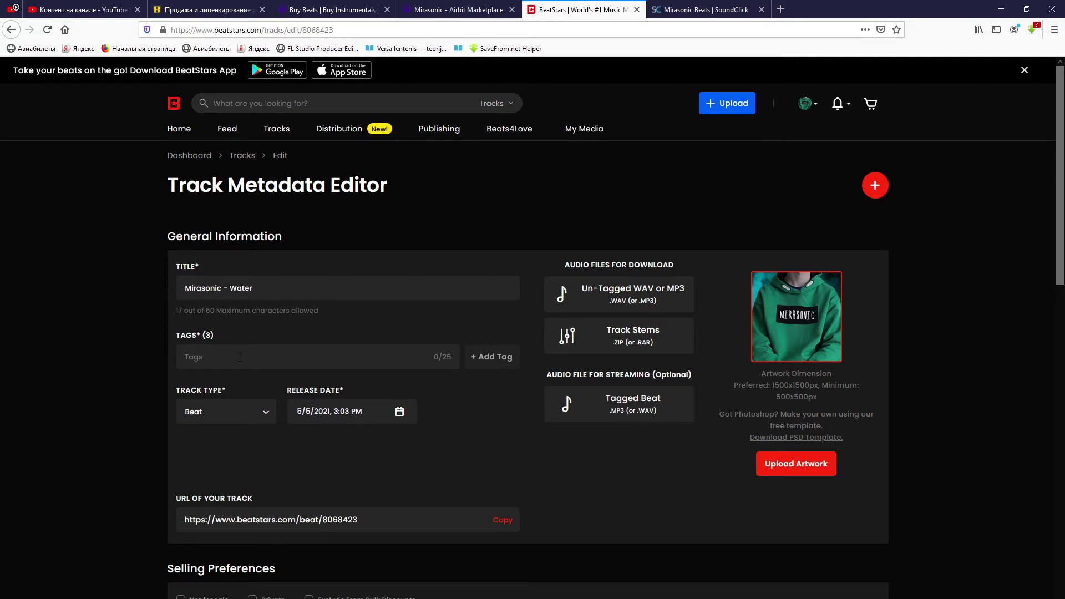
Tag the track hiphop, hip hop and dark
{"action": "type", "text": "b"}
{"action": "key", "text": "BackSpace"}
{"action": "key", "text": "BackSpace"}
{"action": "key", "text": "BackSpace"}
{"action": "type", "text": "hiphop"}
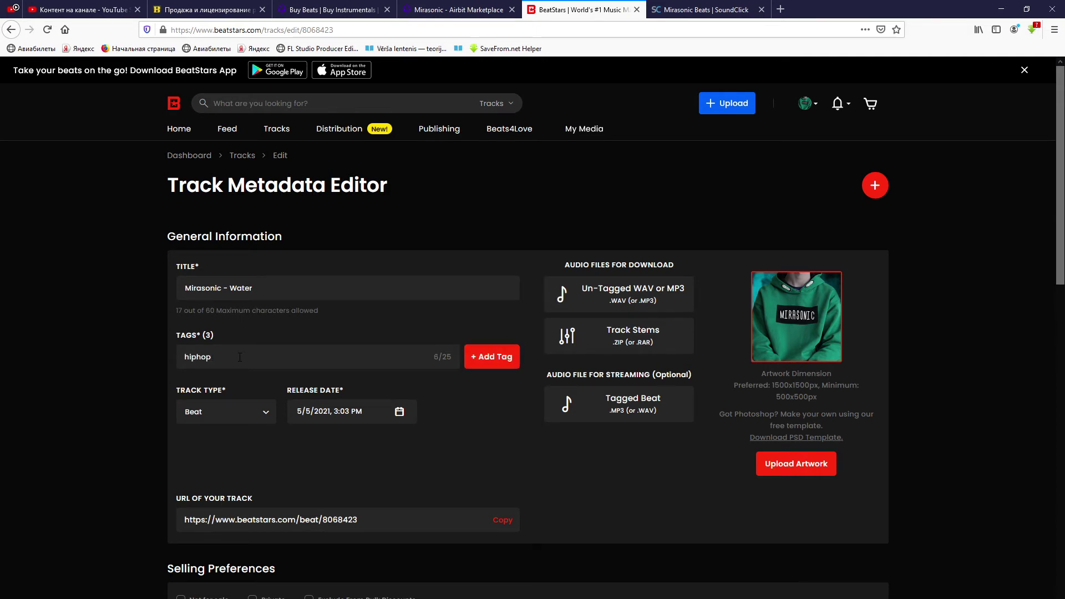
{"action": "key", "text": "Return"}
{"action": "type", "text": "hip"}
{"action": "key", "text": "Return"}
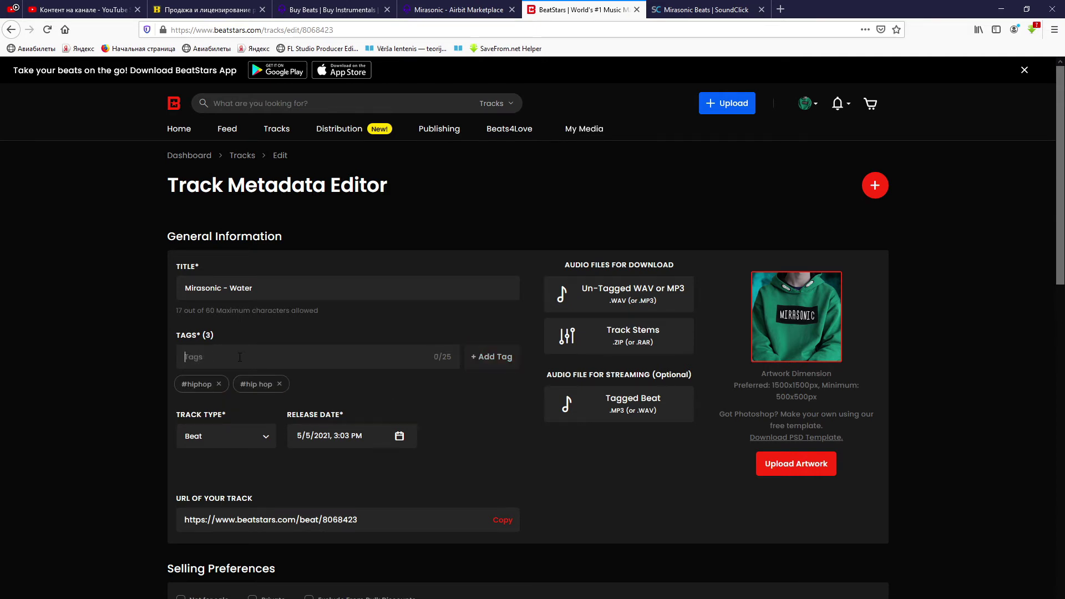
{"action": "type", "text": "dark"}
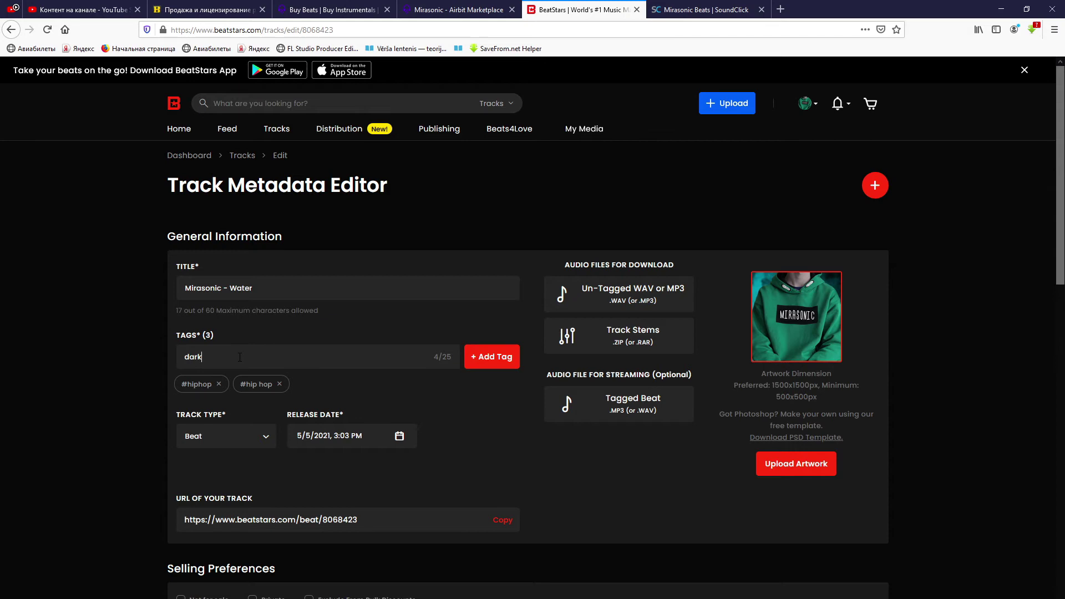
{"action": "key", "text": "Return"}
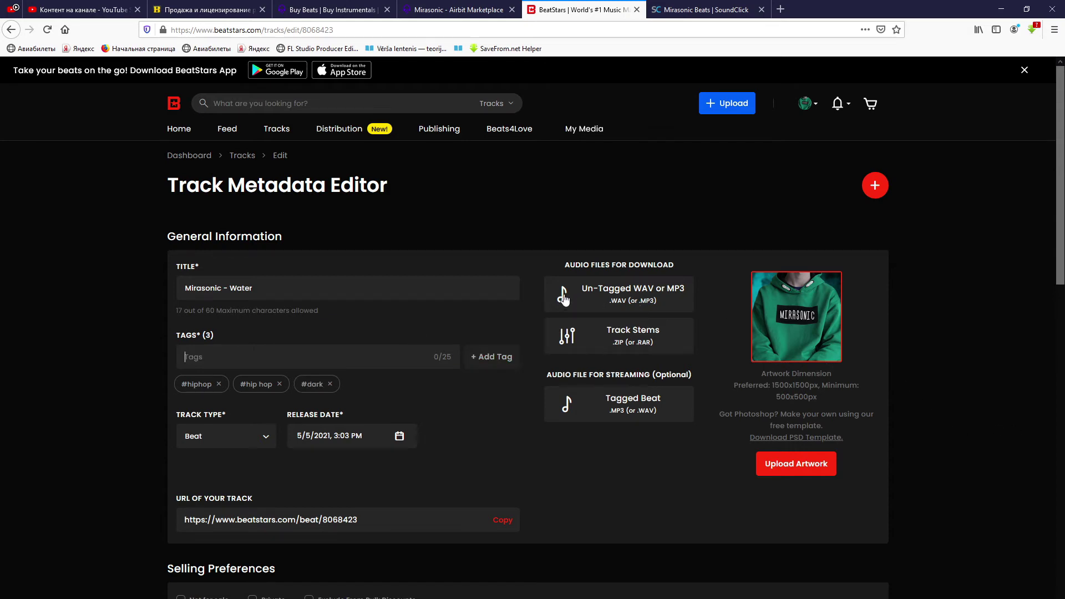
Keep the track for sale with free downloads turned off
{"action": "scroll", "coordinate": [398, 377], "scroll_direction": "down", "scroll_amount": 5}
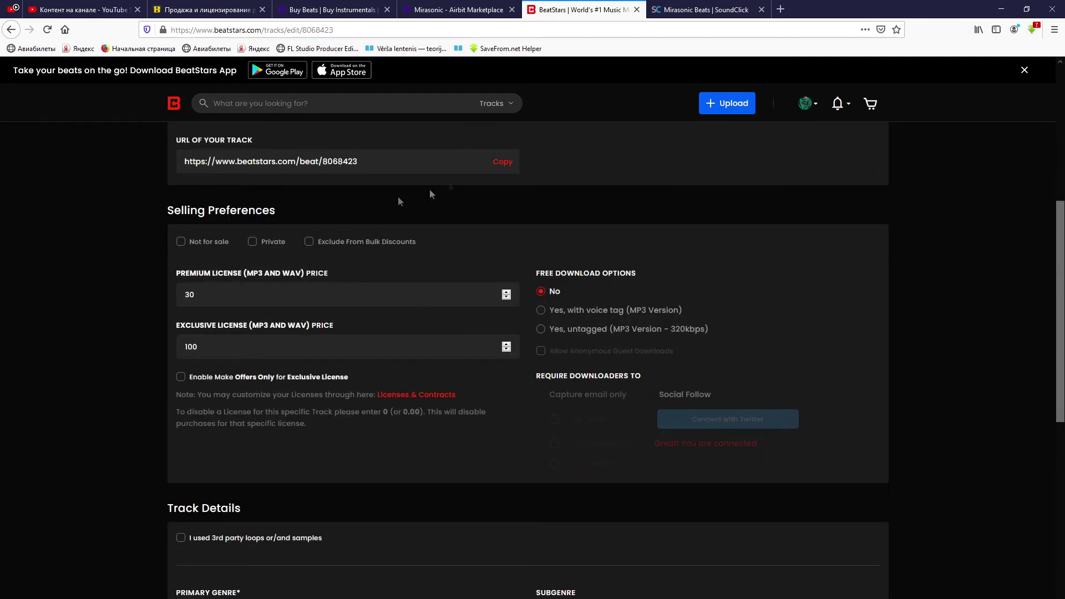
{"action": "left_click", "coordinate": [181, 242]}
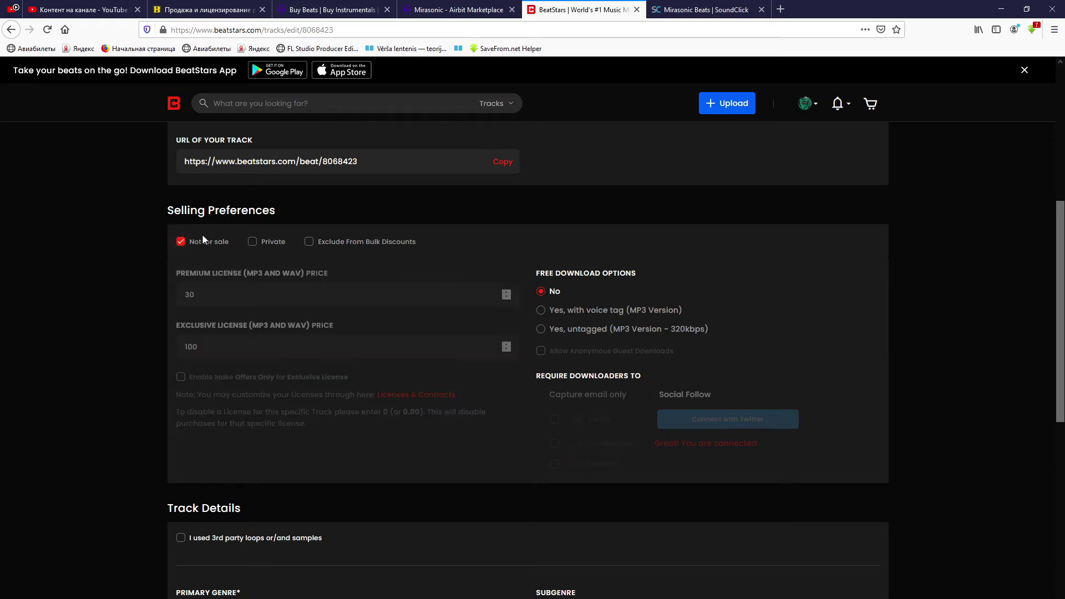
{"action": "left_click", "coordinate": [213, 244]}
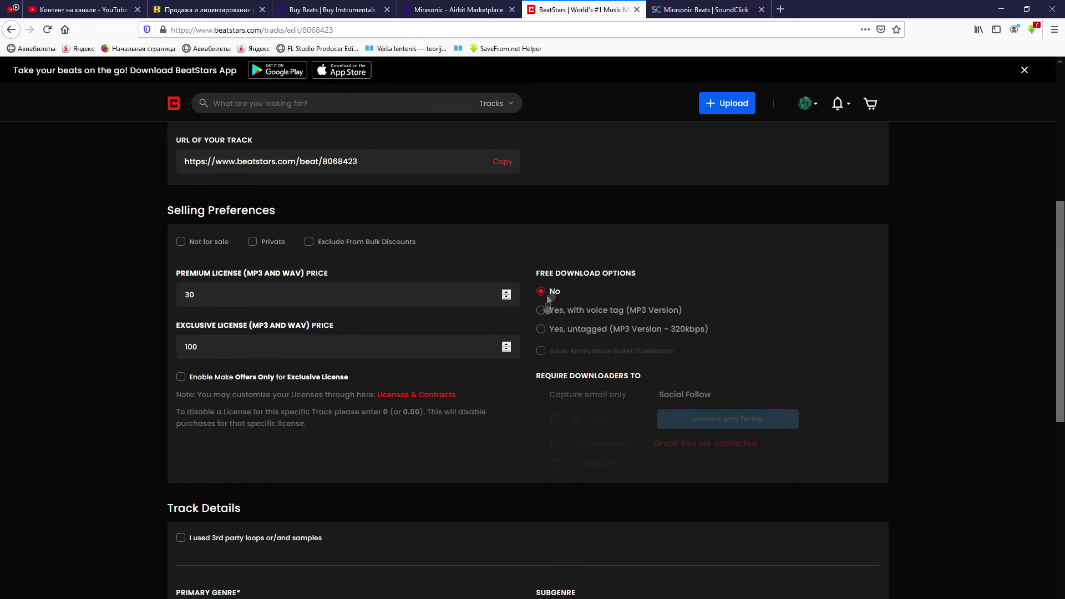
{"action": "left_click", "coordinate": [540, 310]}
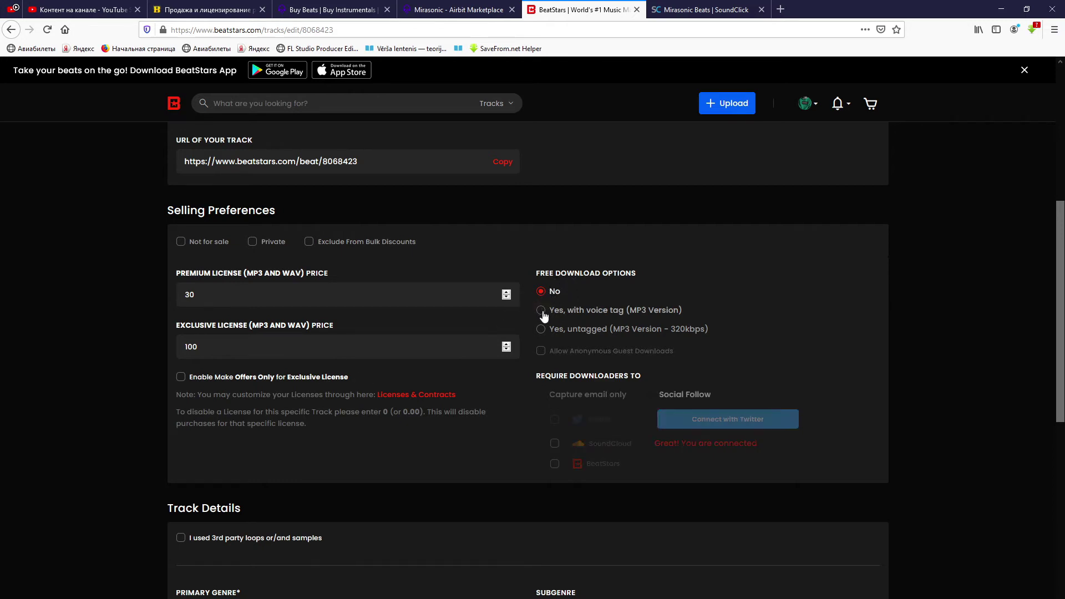
{"action": "left_click", "coordinate": [541, 328]}
{"action": "left_click", "coordinate": [550, 293]}
{"action": "left_click", "coordinate": [547, 329]}
{"action": "left_click", "coordinate": [544, 311]}
{"action": "left_click", "coordinate": [553, 464]}
{"action": "left_click", "coordinate": [554, 443]}
{"action": "left_click", "coordinate": [541, 291]}
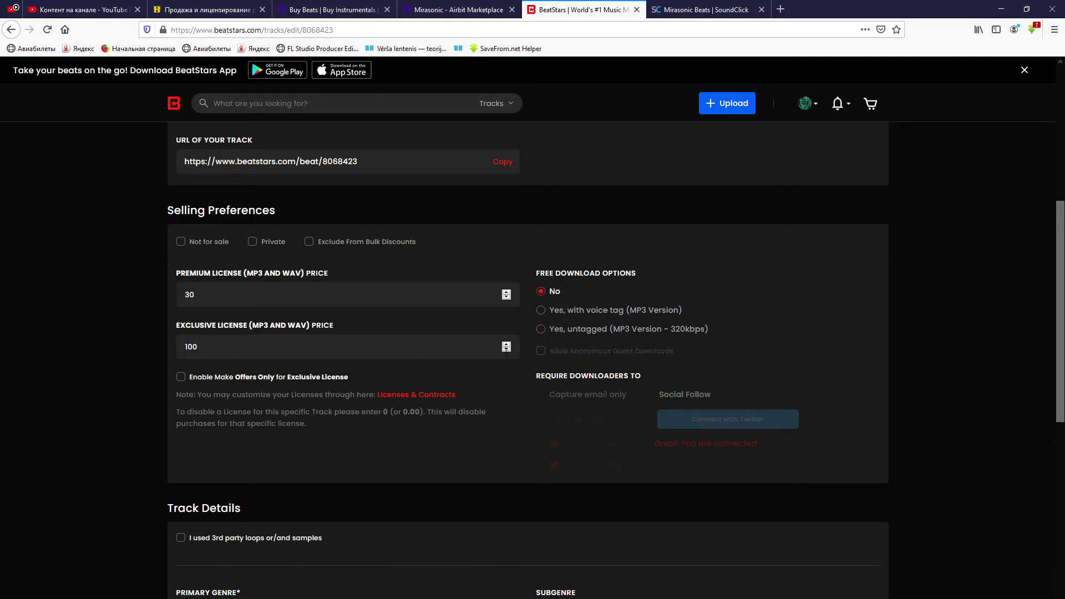
Set the primary genre to Hip Hop and the subgenre to Trap
{"action": "scroll", "coordinate": [507, 350], "scroll_direction": "down", "scroll_amount": 5}
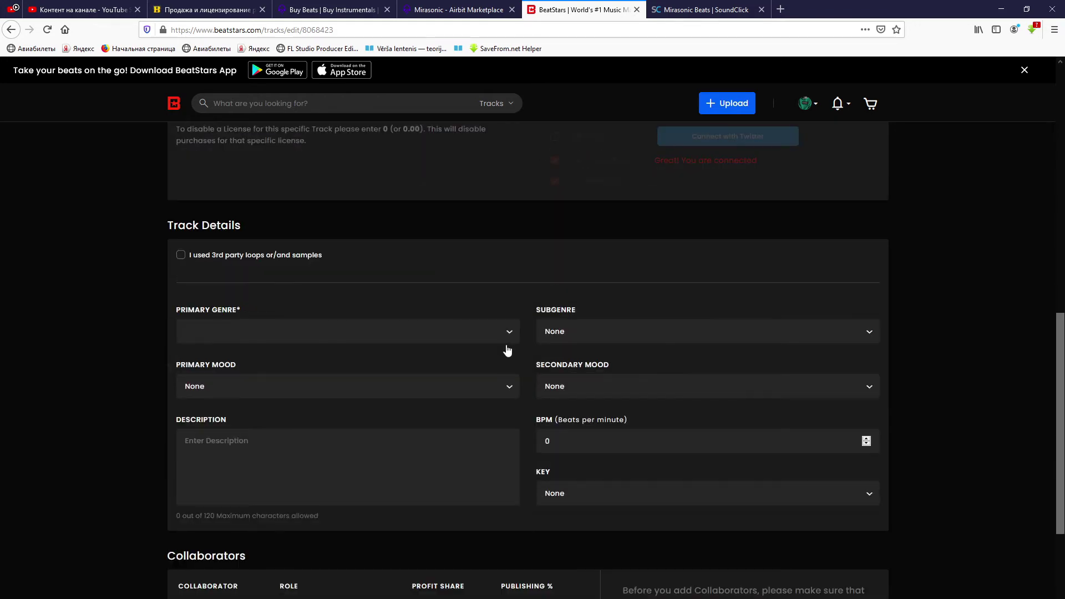
{"action": "left_click", "coordinate": [379, 348]}
{"action": "left_click", "coordinate": [366, 354]}
{"action": "left_click", "coordinate": [678, 340]}
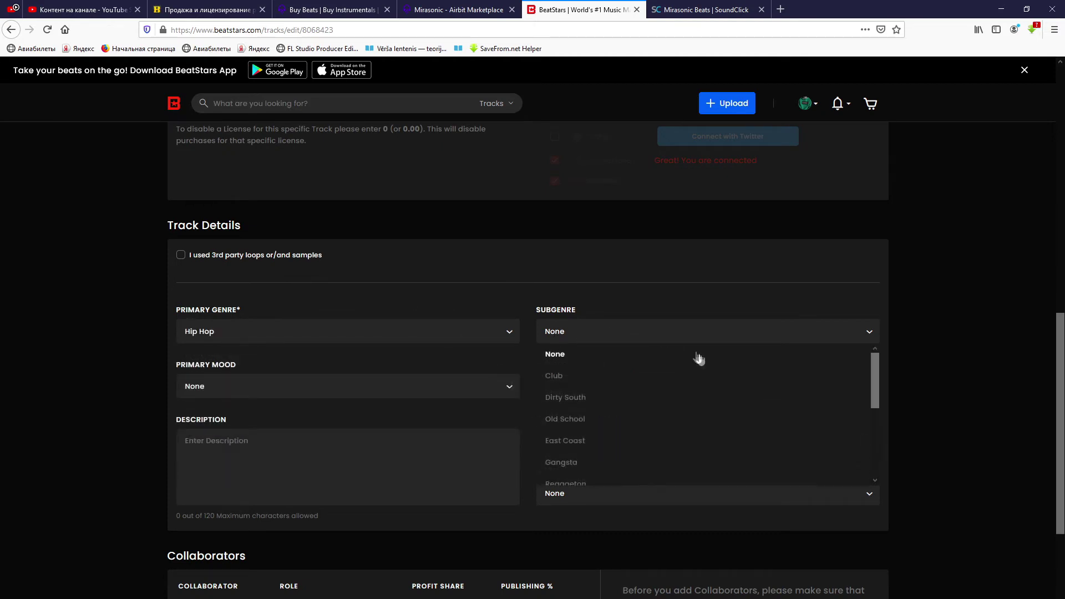
{"action": "scroll", "coordinate": [681, 383], "scroll_direction": "down", "scroll_amount": 3}
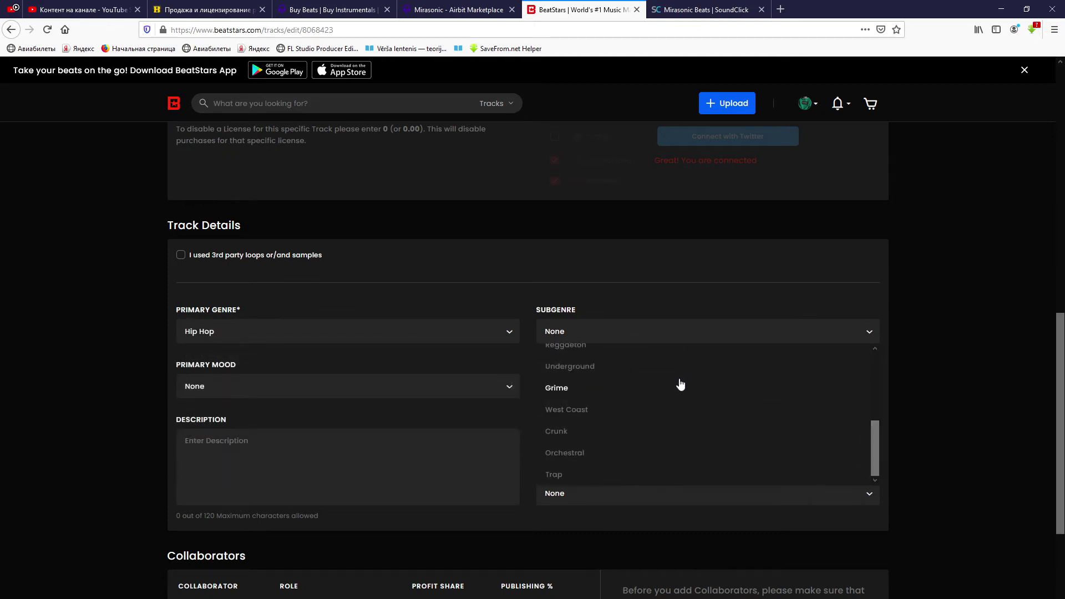
{"action": "left_click", "coordinate": [603, 480]}
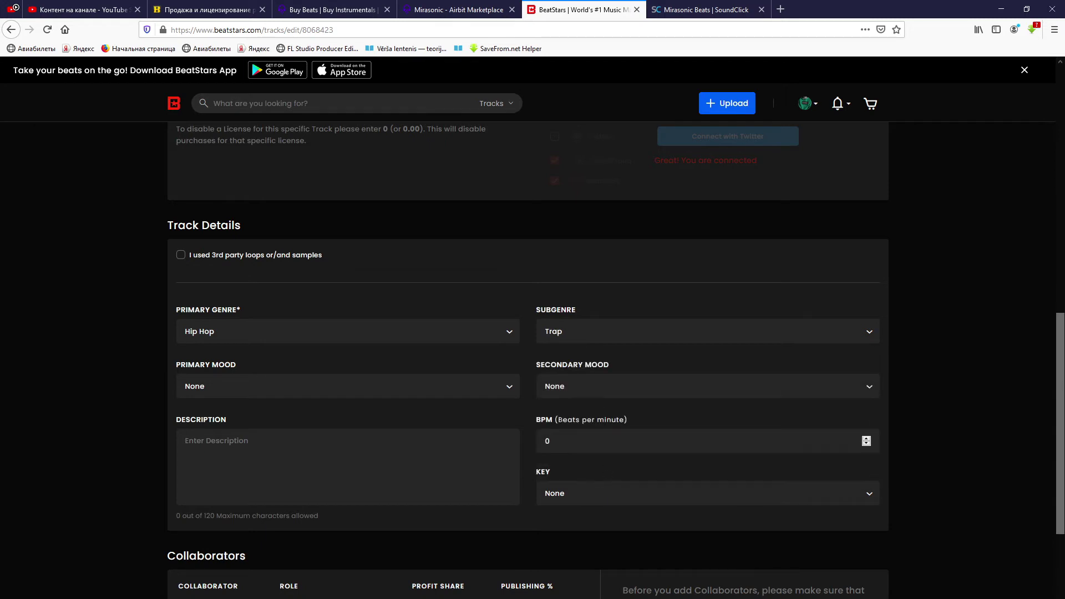
Set the primary mood to Dark and the secondary mood to Energetic
{"action": "left_click", "coordinate": [397, 390]}
{"action": "scroll", "coordinate": [274, 421], "scroll_direction": "down", "scroll_amount": 3}
{"action": "scroll", "coordinate": [328, 445], "scroll_direction": "down", "scroll_amount": 2}
{"action": "left_click", "coordinate": [332, 417]}
{"action": "left_click", "coordinate": [576, 397]}
{"action": "scroll", "coordinate": [642, 435], "scroll_direction": "down", "scroll_amount": 3}
{"action": "scroll", "coordinate": [643, 436], "scroll_direction": "down", "scroll_amount": 3}
{"action": "scroll", "coordinate": [643, 436], "scroll_direction": "down", "scroll_amount": 2}
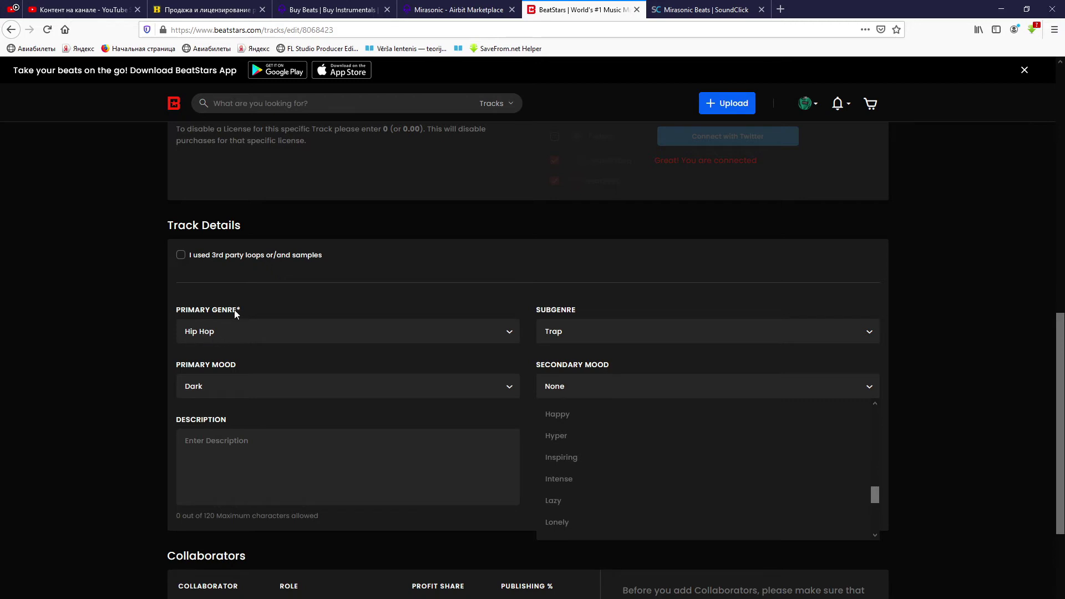
{"action": "left_click", "coordinate": [585, 393]}
{"action": "left_click", "coordinate": [580, 394]}
{"action": "scroll", "coordinate": [583, 399], "scroll_direction": "down", "scroll_amount": 2}
{"action": "scroll", "coordinate": [613, 437], "scroll_direction": "down", "scroll_amount": 2}
{"action": "scroll", "coordinate": [608, 447], "scroll_direction": "down", "scroll_amount": 2}
{"action": "scroll", "coordinate": [604, 464], "scroll_direction": "down", "scroll_amount": 2}
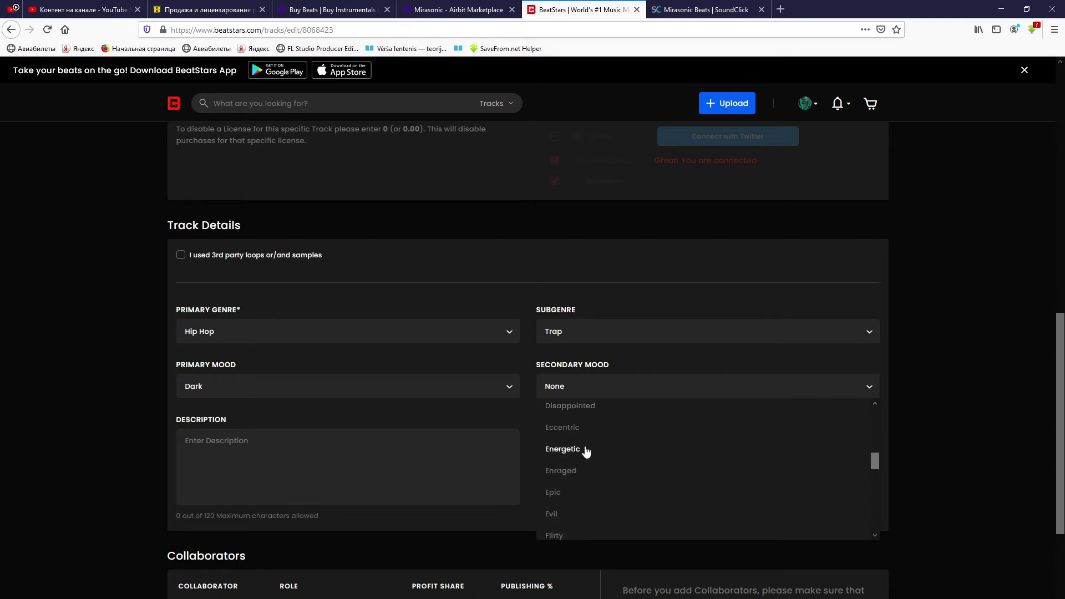
{"action": "left_click", "coordinate": [587, 449]}
Write the description 'BPM - 145' and enter a tempo of 145 BPM
{"action": "left_click", "coordinate": [337, 456]}
{"action": "type", "text": "BPM"}
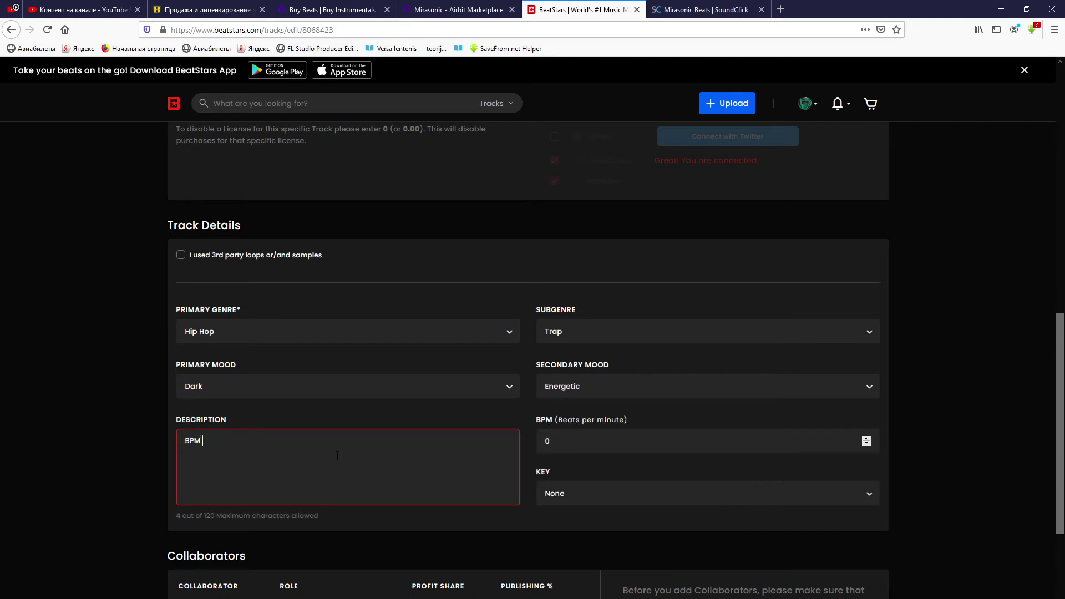
{"action": "left_click", "coordinate": [560, 442]}
{"action": "type", "text": "145"}
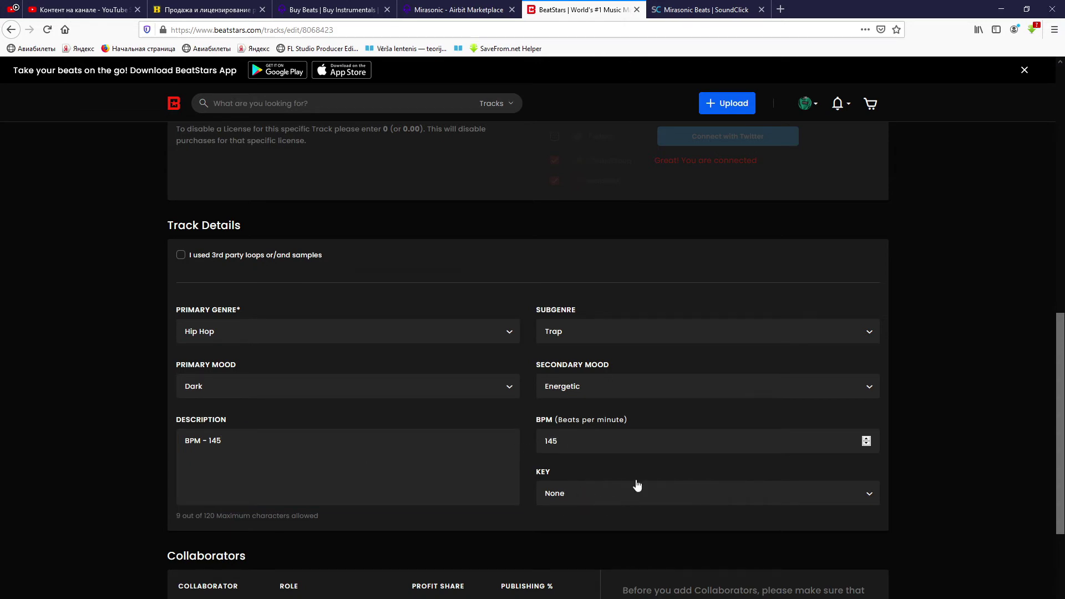
Check the notes in the piano roll and set the track key to C minor
{"action": "left_click", "coordinate": [614, 499]}
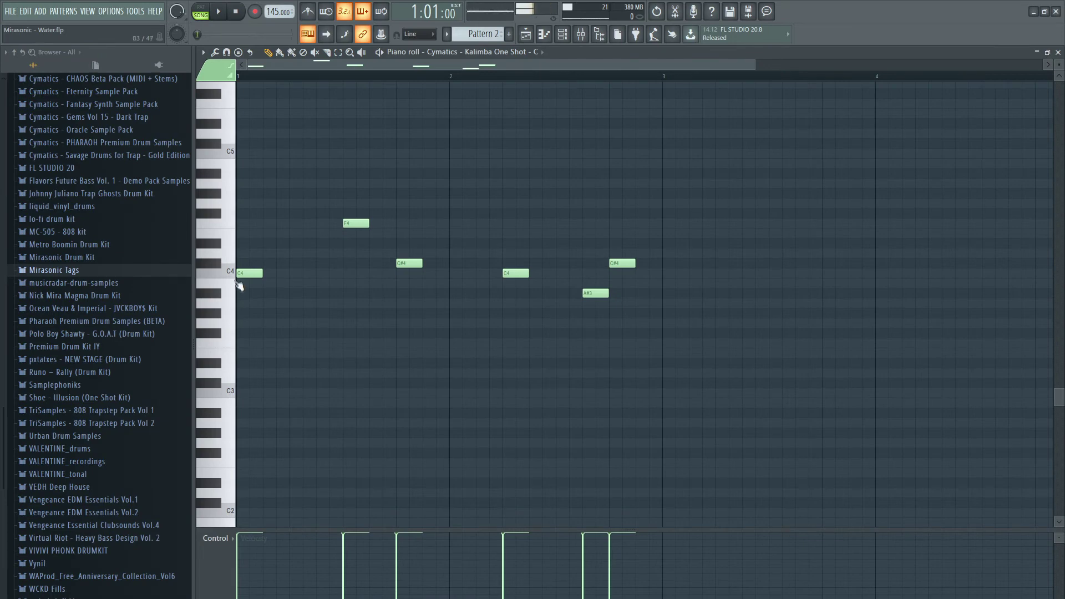
{"action": "left_click", "coordinate": [224, 271]}
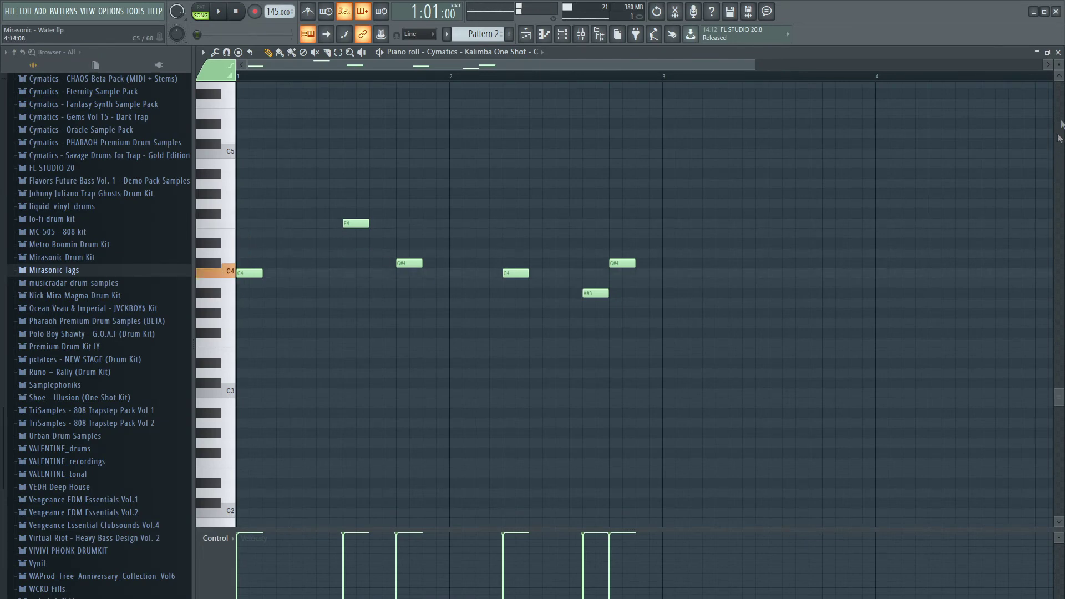
{"action": "left_click", "coordinate": [1046, 12]}
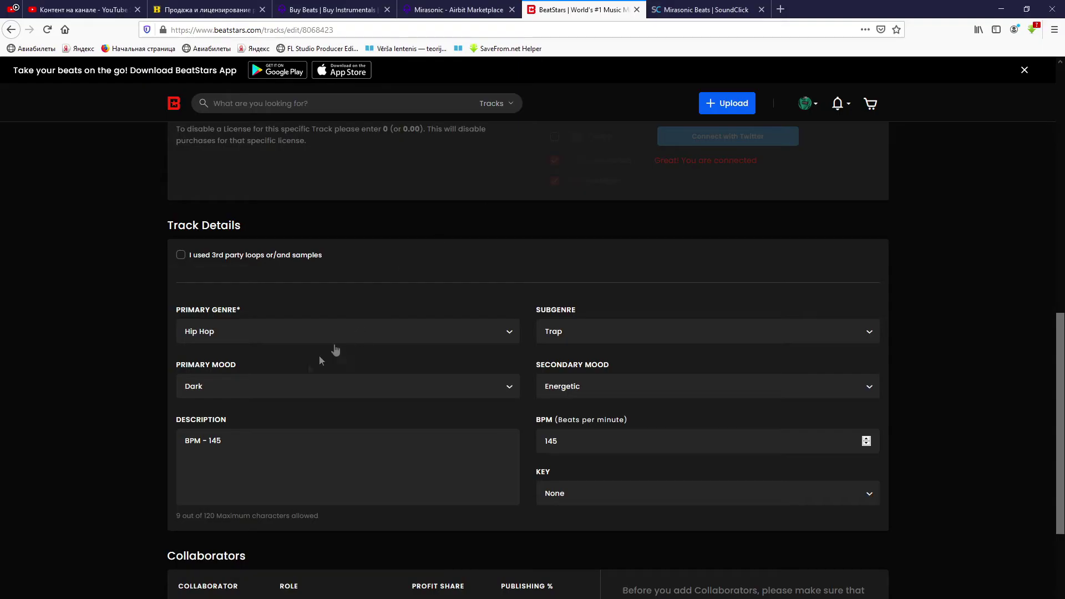
{"action": "left_click", "coordinate": [587, 493]}
{"action": "scroll", "coordinate": [607, 388], "scroll_direction": "down", "scroll_amount": 5}
{"action": "scroll", "coordinate": [593, 388], "scroll_direction": "down", "scroll_amount": 1}
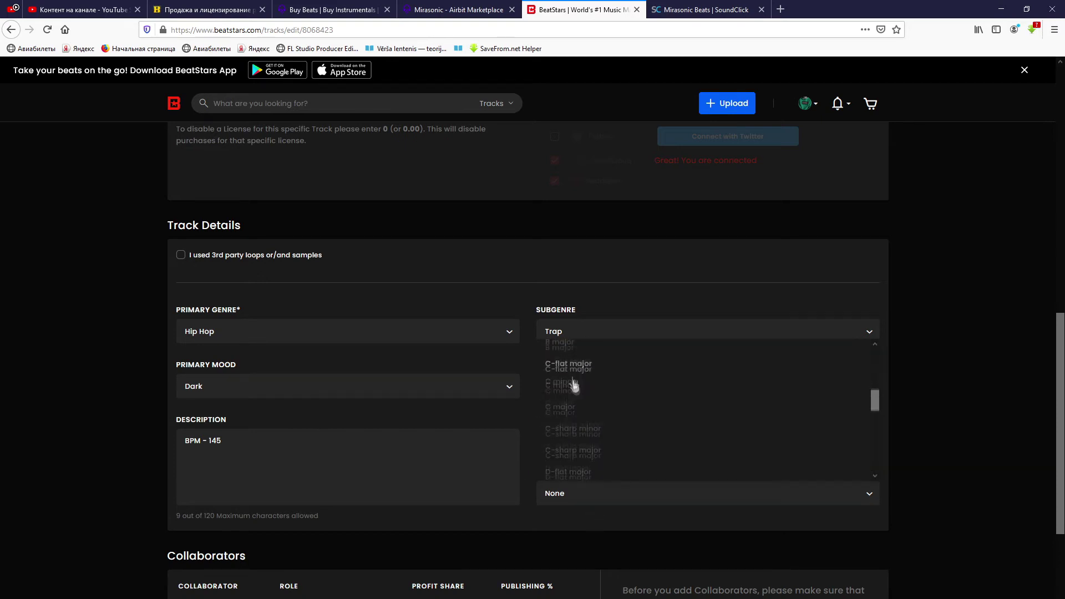
{"action": "left_click", "coordinate": [582, 382]}
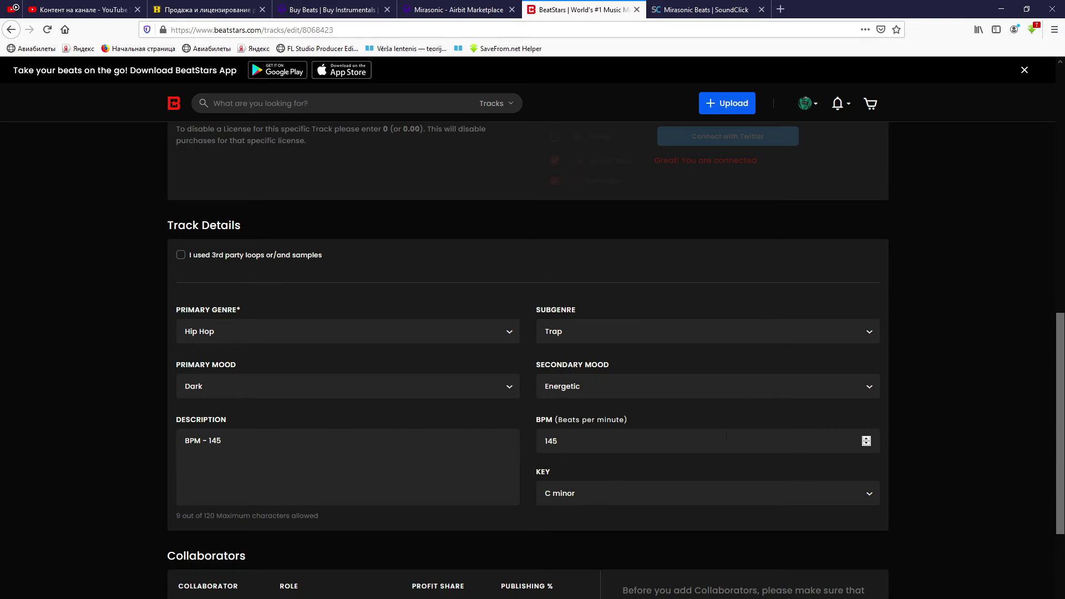
{"action": "scroll", "coordinate": [914, 393], "scroll_direction": "down", "scroll_amount": 4}
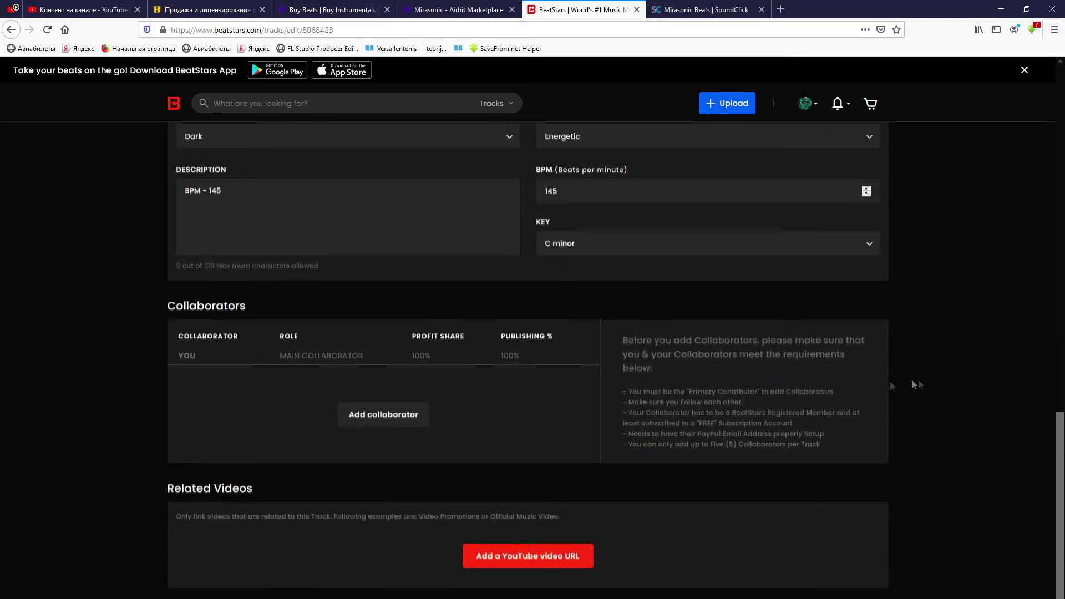
Dismiss the YouTube link form without adding a video
{"action": "left_click", "coordinate": [543, 556]}
{"action": "left_click", "coordinate": [368, 185]}
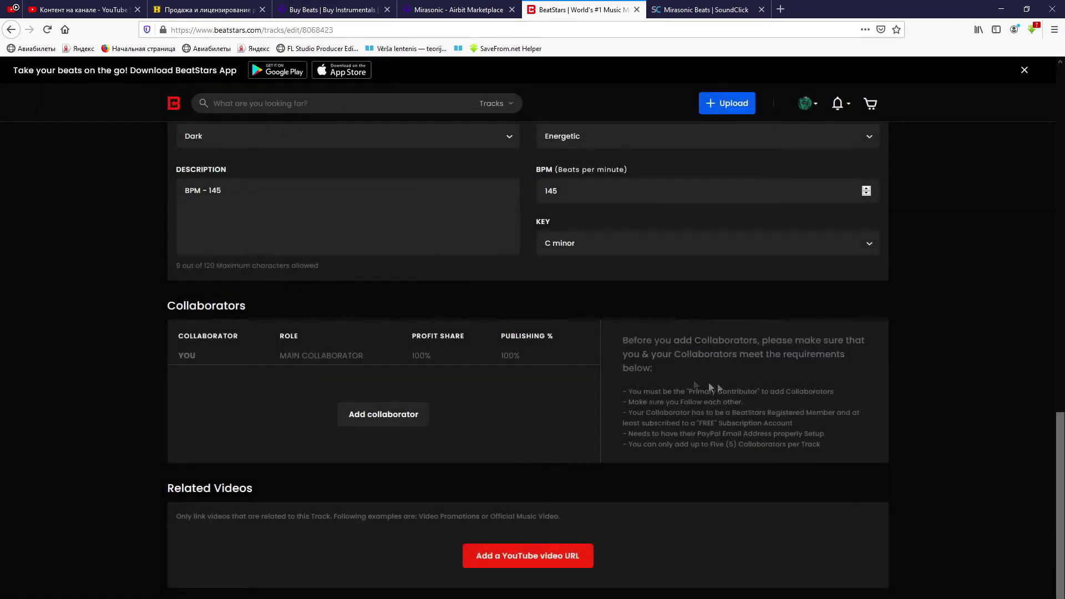
{"action": "scroll", "coordinate": [821, 371], "scroll_direction": "up", "scroll_amount": 10}
{"action": "scroll", "coordinate": [937, 361], "scroll_direction": "up", "scroll_amount": 1}
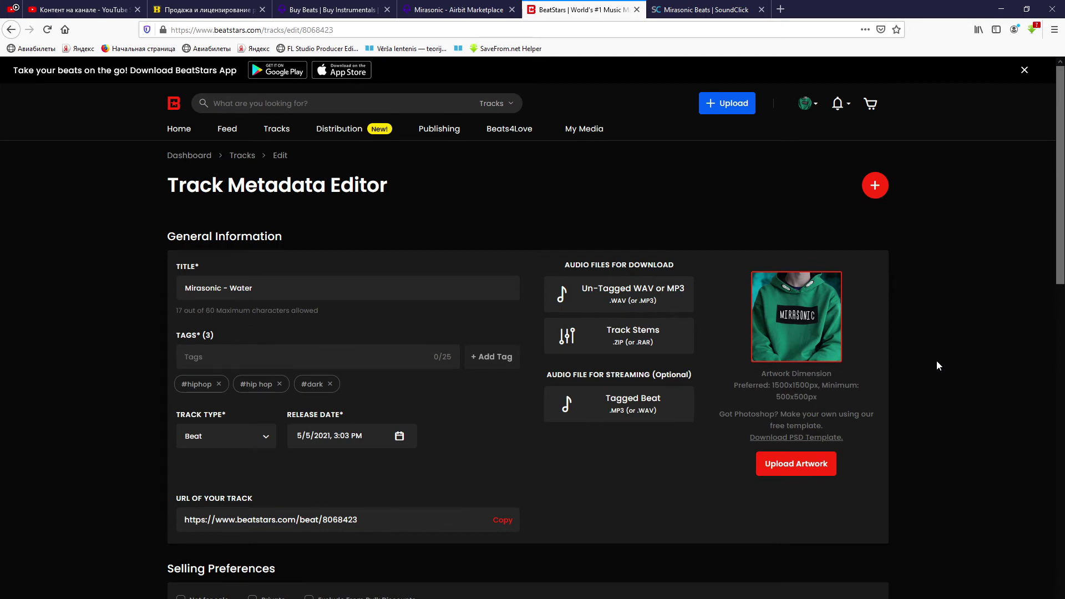
Upload the Mirasonic - Water image from the computer and save it cropped as cover art
{"action": "left_click", "coordinate": [783, 459]}
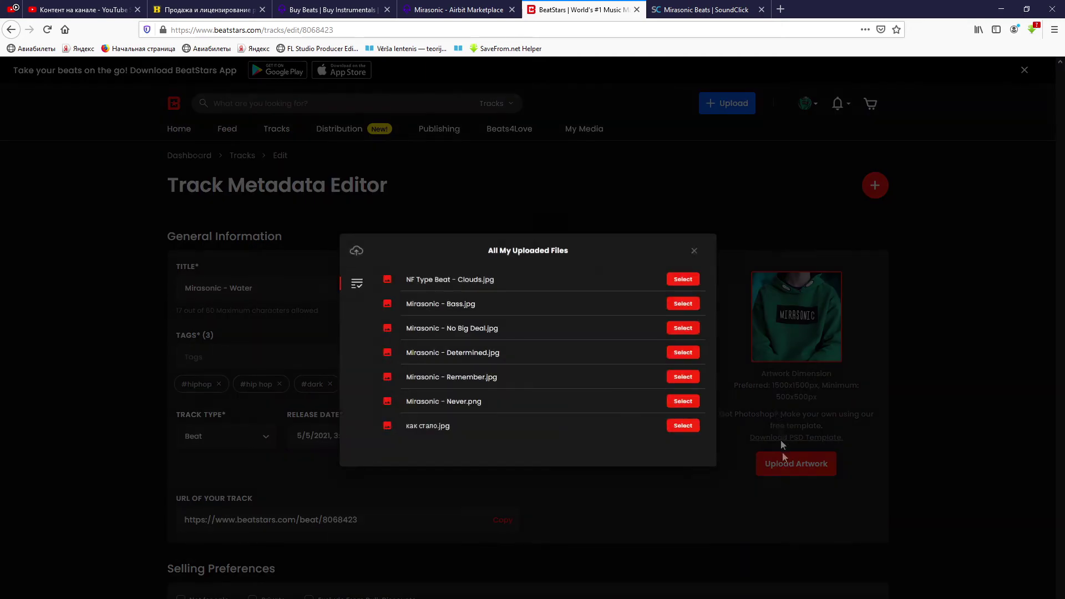
{"action": "left_click", "coordinate": [811, 375]}
{"action": "left_click", "coordinate": [796, 464]}
{"action": "left_click", "coordinate": [368, 256]}
{"action": "left_click", "coordinate": [582, 408]}
{"action": "left_click", "coordinate": [165, 109]}
{"action": "left_click", "coordinate": [438, 314]}
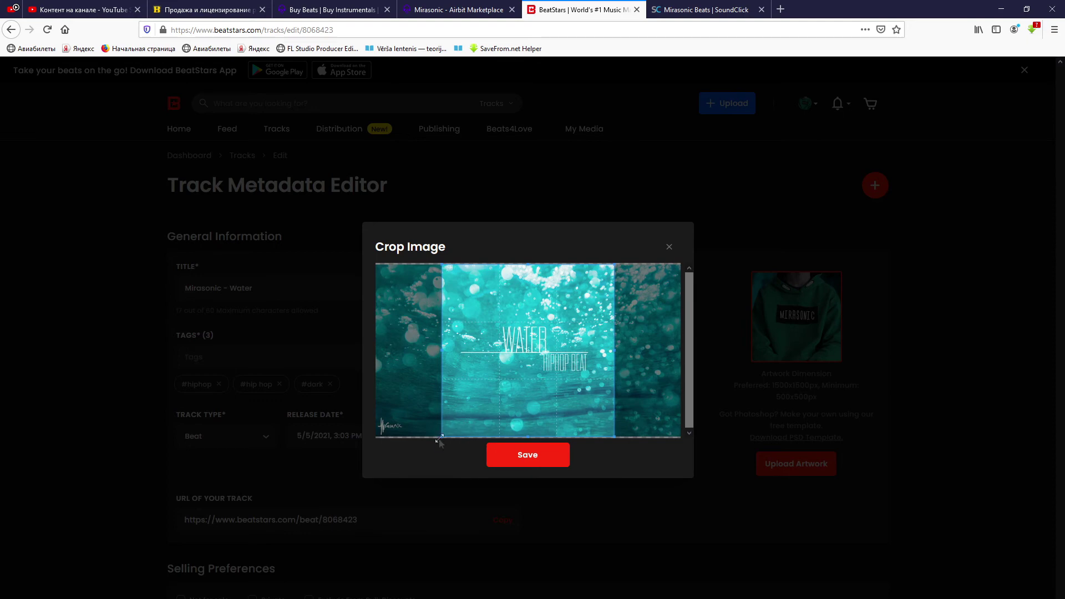
{"action": "left_click", "coordinate": [527, 455]}
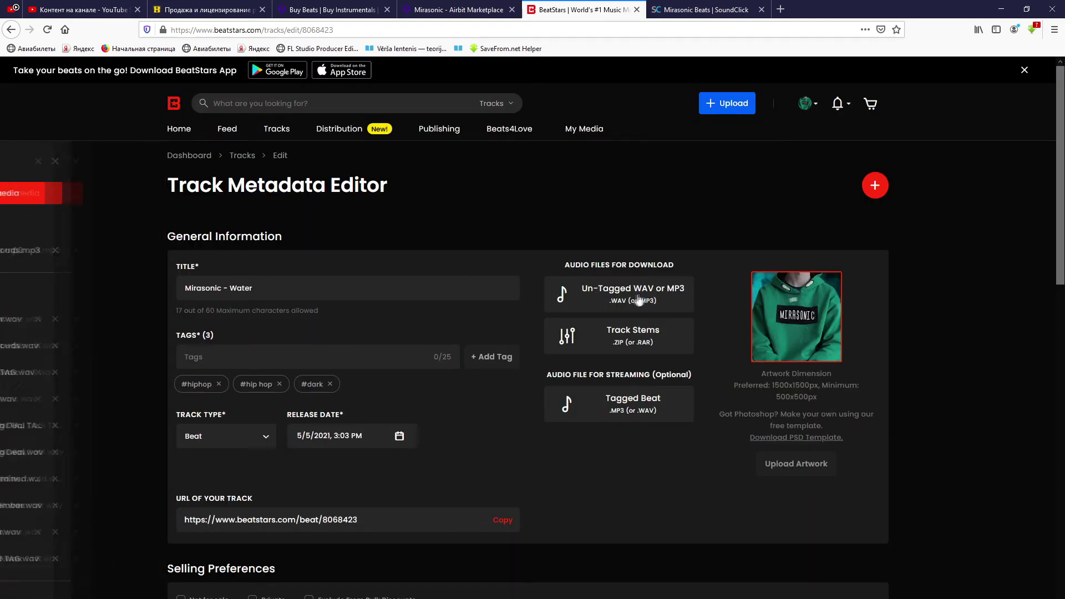
Use the already uploaded Mirasonic - Water.wav as the untagged WAV download
{"action": "left_click", "coordinate": [661, 291]}
{"action": "left_click", "coordinate": [361, 238]}
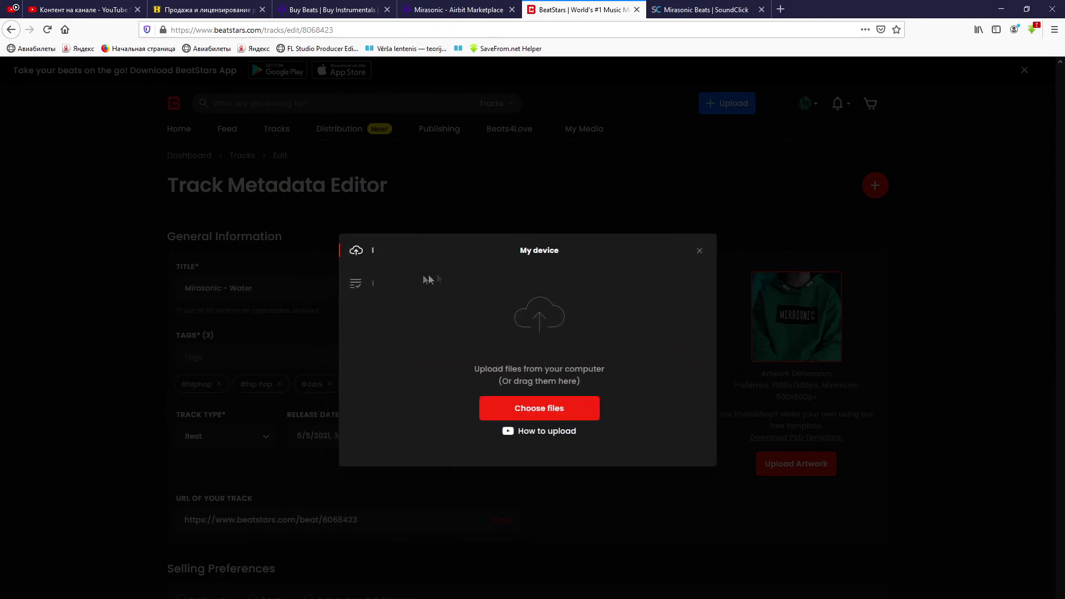
{"action": "left_click", "coordinate": [355, 284]}
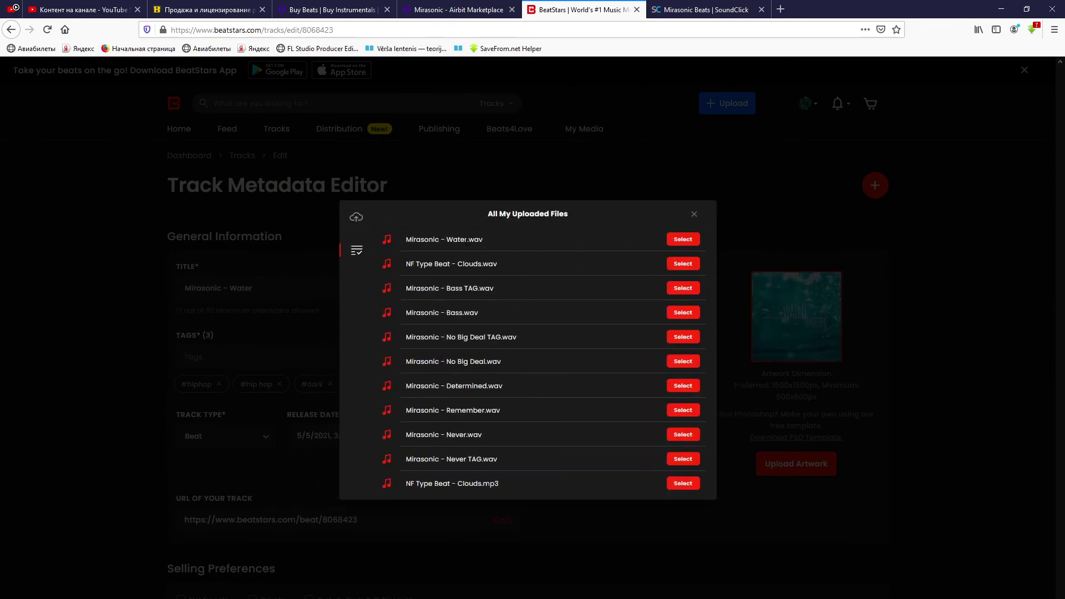
{"action": "left_click", "coordinate": [699, 238]}
Look for a track stems file, then cancel without attaching any stems
{"action": "left_click", "coordinate": [624, 335]}
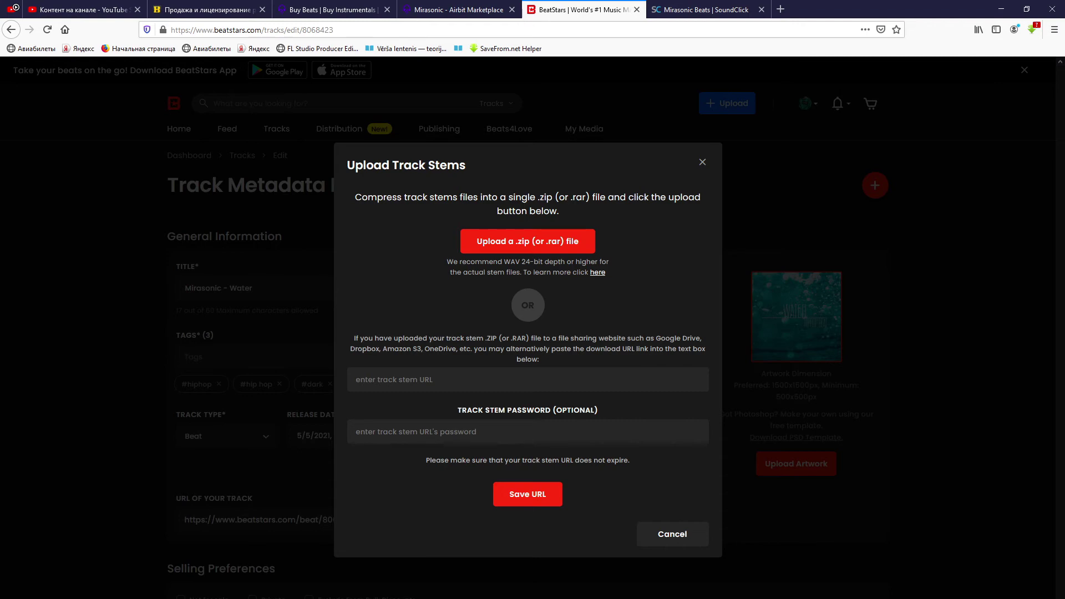
{"action": "left_click_drag", "start_coordinate": [360, 358], "coordinate": [399, 349]}
{"action": "left_click", "coordinate": [522, 239]}
{"action": "left_click", "coordinate": [356, 250]}
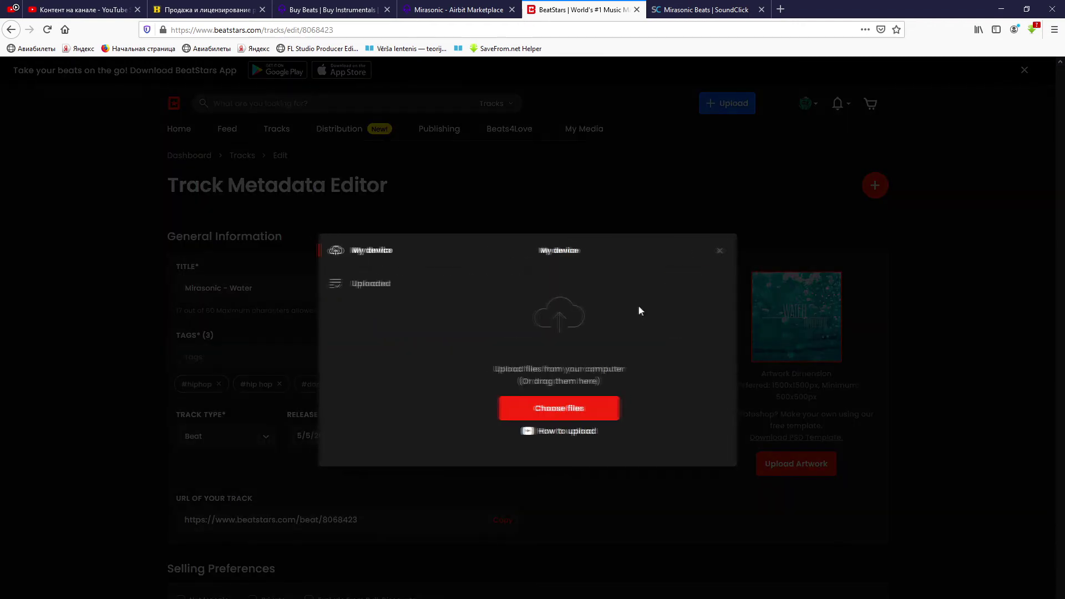
{"action": "left_click", "coordinate": [539, 407]}
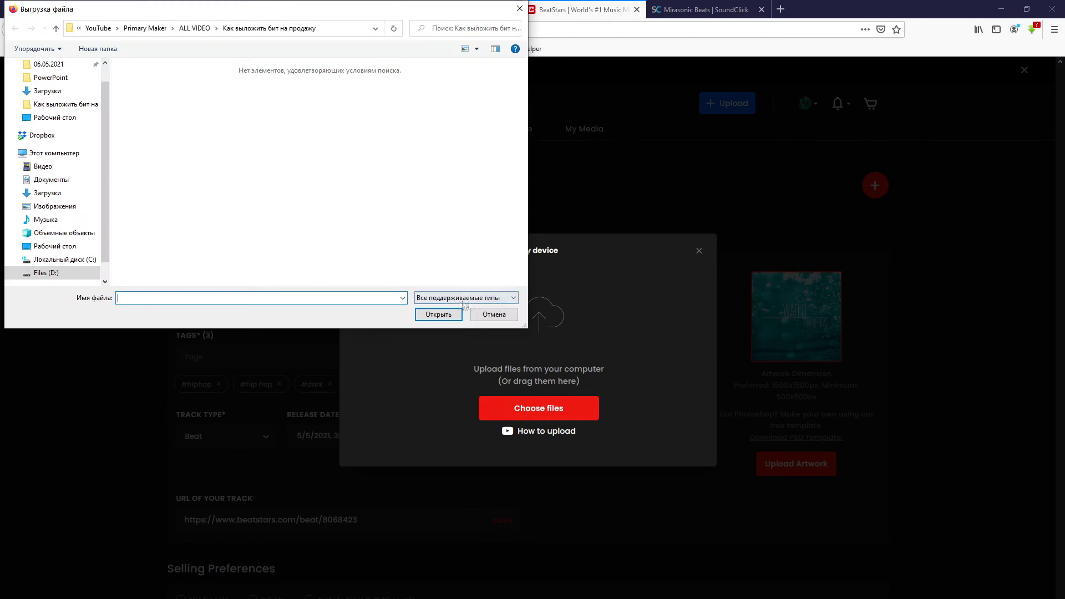
{"action": "left_click", "coordinate": [485, 316]}
{"action": "left_click", "coordinate": [698, 251]}
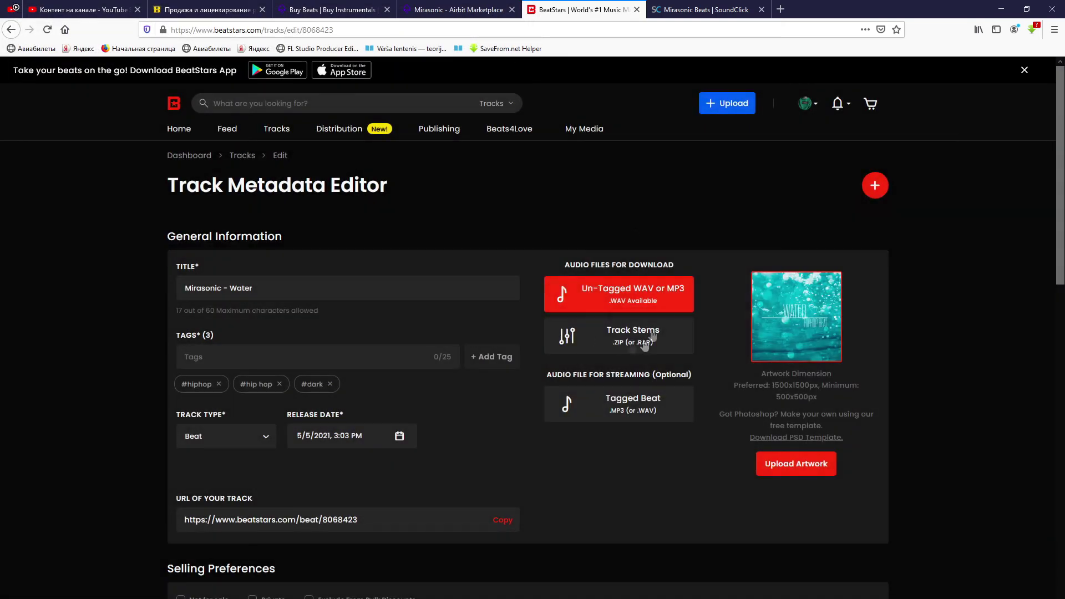
Upload the tagged Water audio file from the computer as the streaming beat
{"action": "left_click", "coordinate": [609, 414]}
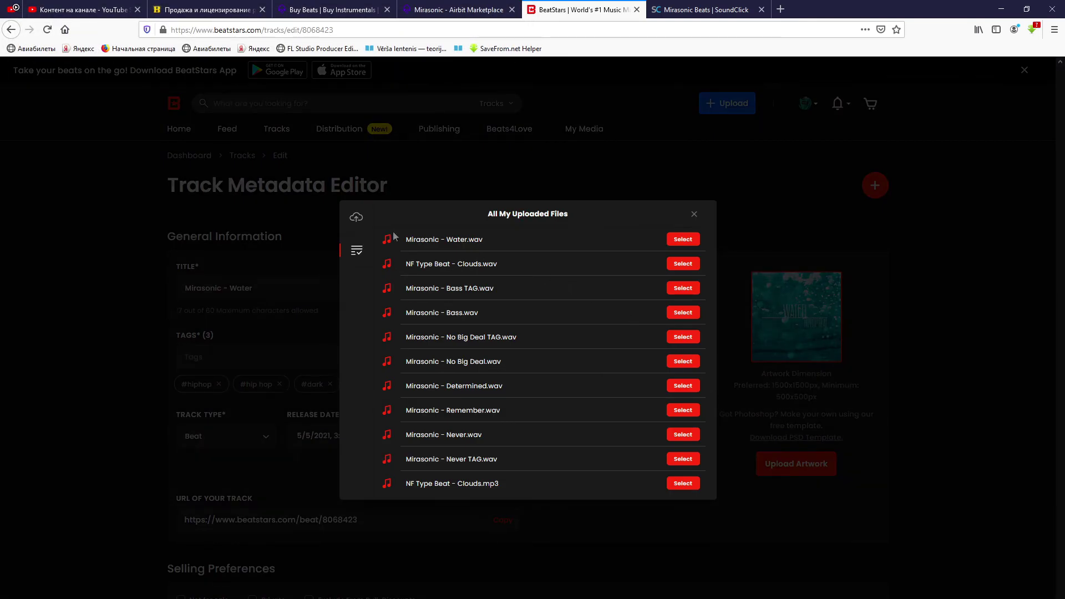
{"action": "left_click", "coordinate": [355, 218]}
{"action": "left_click", "coordinate": [553, 406]}
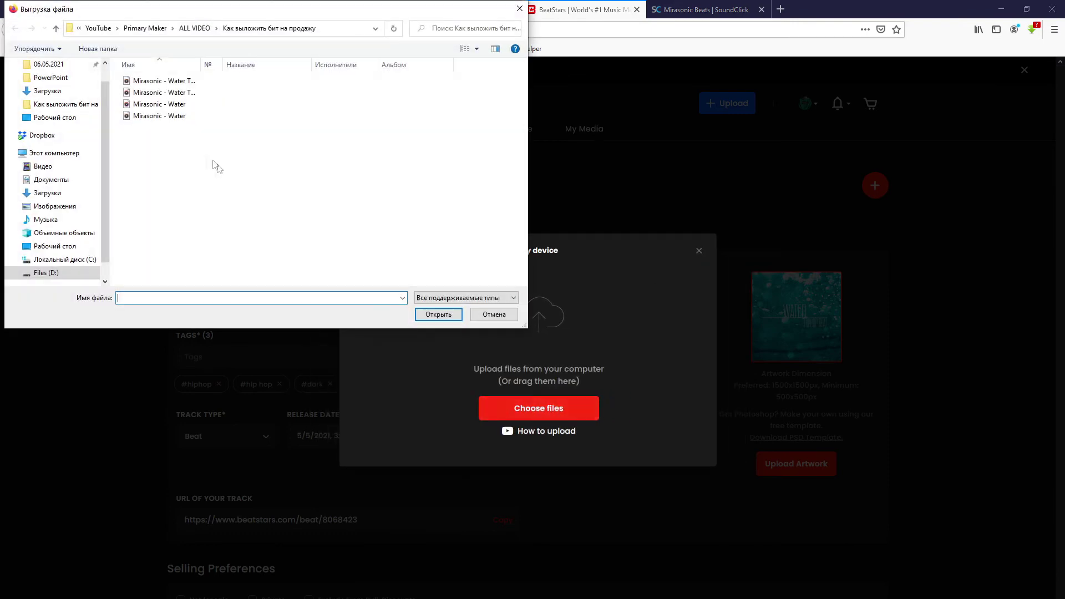
{"action": "left_click", "coordinate": [163, 92]}
{"action": "left_click", "coordinate": [432, 316]}
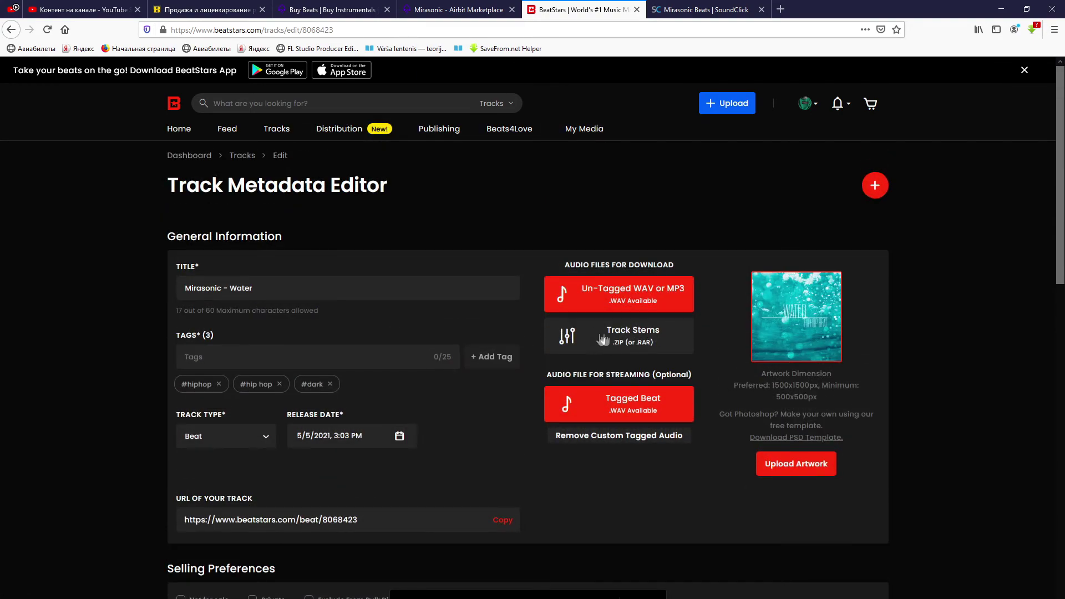
{"action": "left_click", "coordinate": [627, 338]}
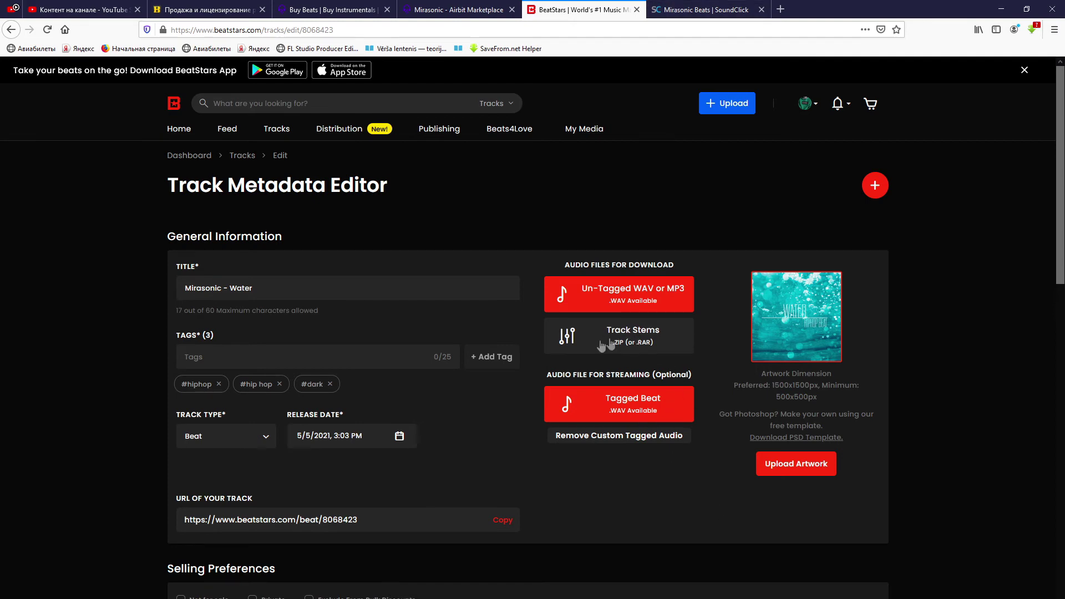
{"action": "key", "text": "ctrl+Tab"}
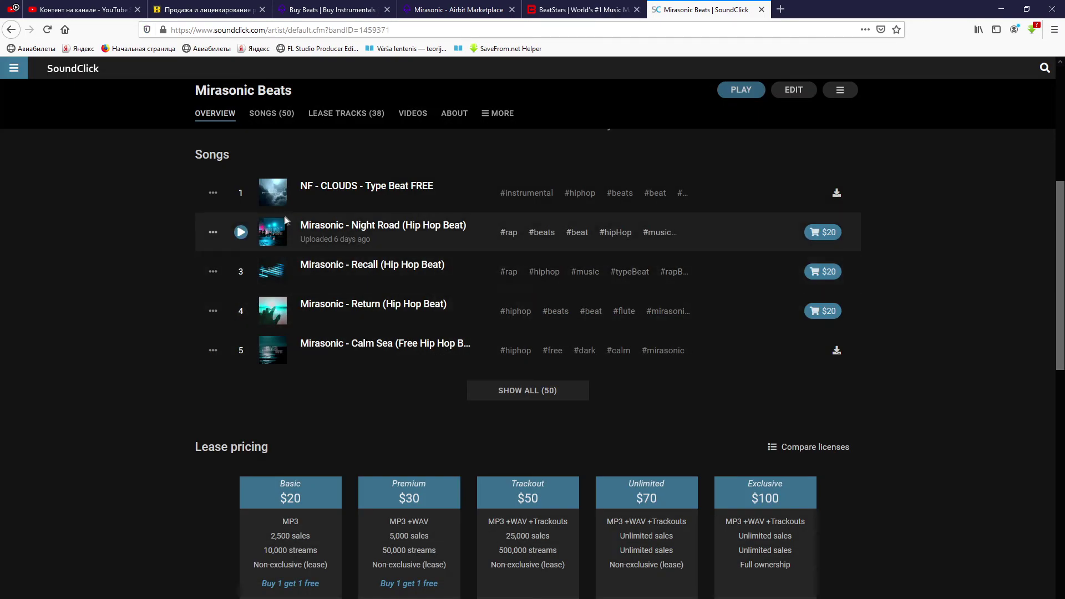
Start a Song for Licensing upload under Music in the Mirasonic Beats SoundClick admin and begin the title 'Mirasonic - Water (Hip Hop Beat'
{"action": "scroll", "coordinate": [283, 221], "scroll_direction": "up", "scroll_amount": 4}
{"action": "left_click", "coordinate": [533, 259]}
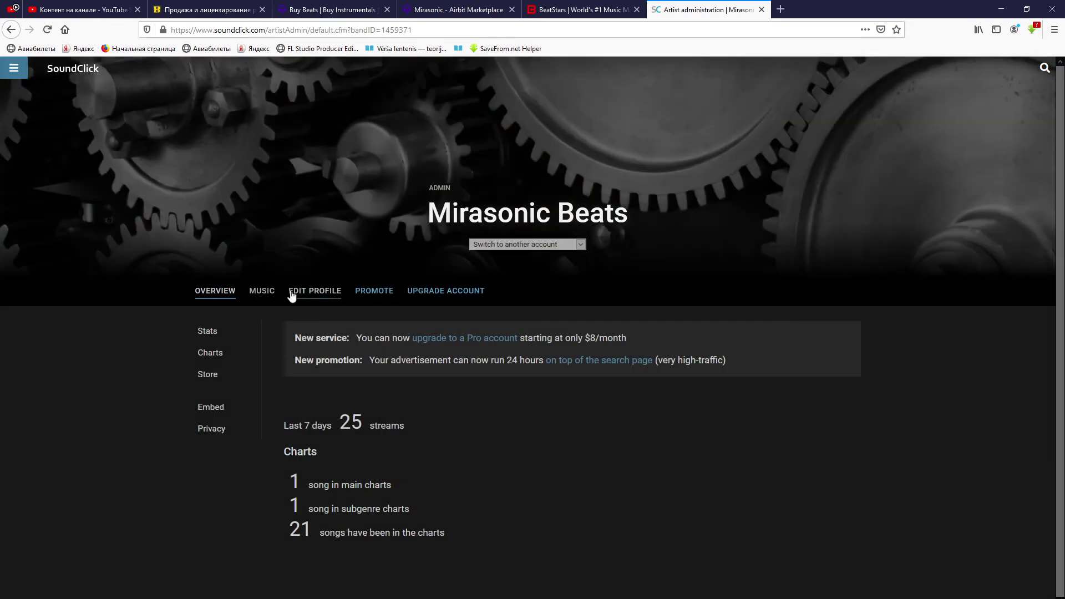
{"action": "left_click", "coordinate": [262, 292]}
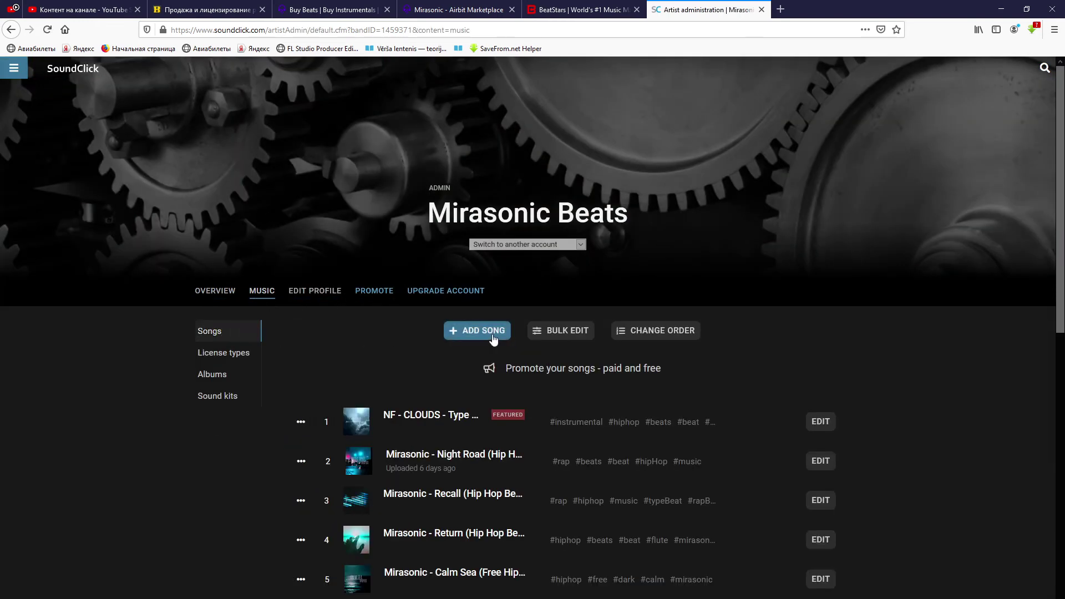
{"action": "left_click", "coordinate": [492, 332]}
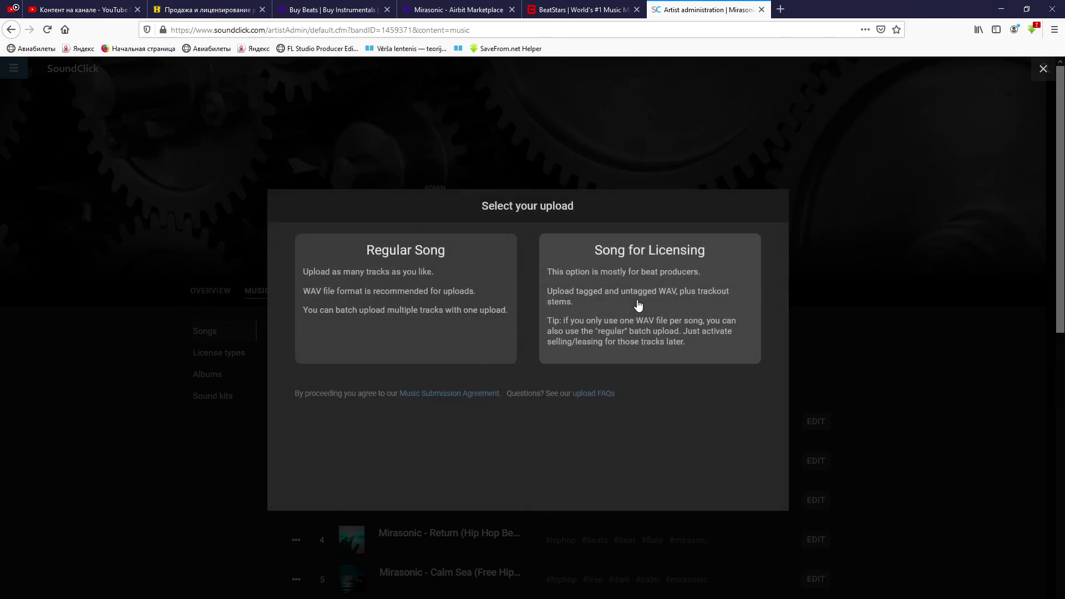
{"action": "left_click", "coordinate": [638, 304]}
{"action": "left_click", "coordinate": [627, 240]}
{"action": "type", "text": "Mirasonic - Water (Hip Hop Beat"}
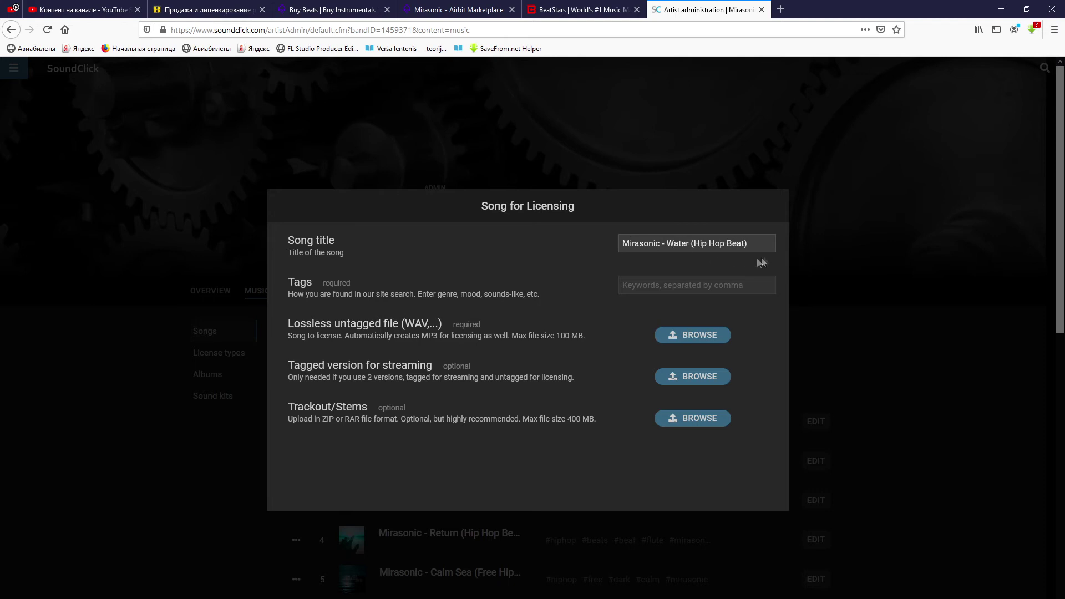
Complete the title 'Mirasonic - Water (Hip Hop Beat)' and fill Tags from the saved 'beat' tag list
{"action": "left_click_drag", "start_coordinate": [748, 244], "coordinate": [677, 247]}
{"action": "left_click", "coordinate": [688, 246]}
{"action": "left_click", "coordinate": [684, 282]}
{"action": "type", "text": "beat,"}
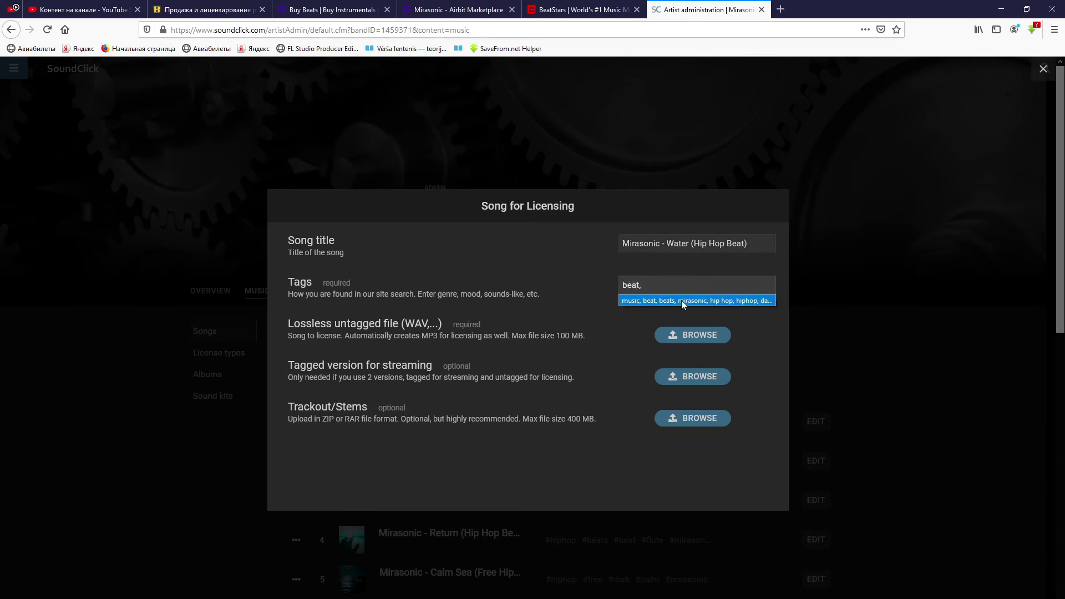
{"action": "left_click", "coordinate": [680, 300]}
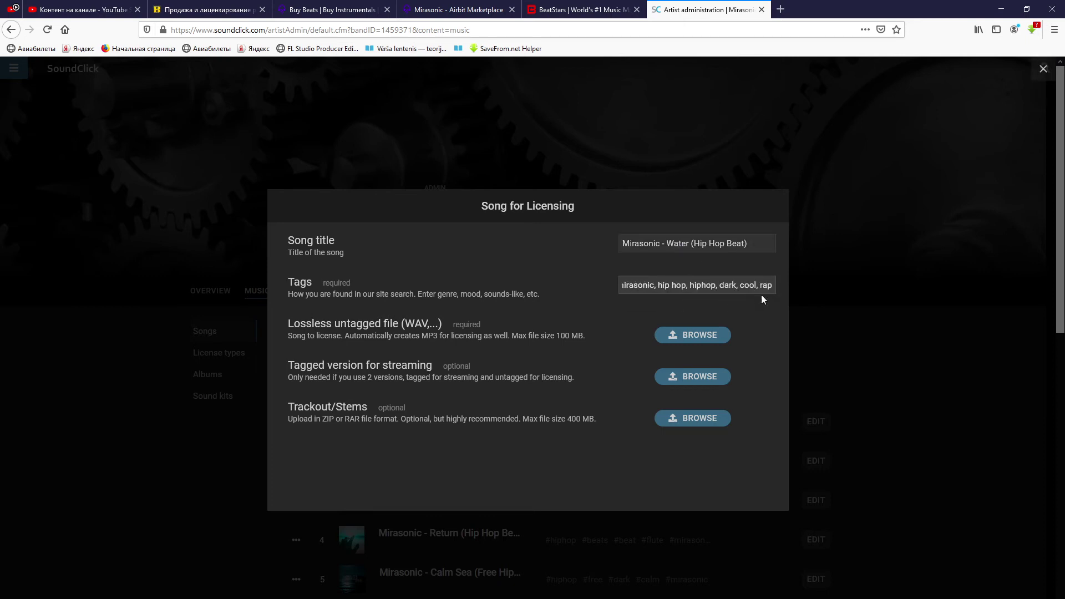
Upload Night Road as the lossless untagged audio and 'Mirasonic - Night Road TAG' as the tagged streaming file
{"action": "left_click", "coordinate": [703, 337]}
{"action": "double_click", "coordinate": [201, 116]}
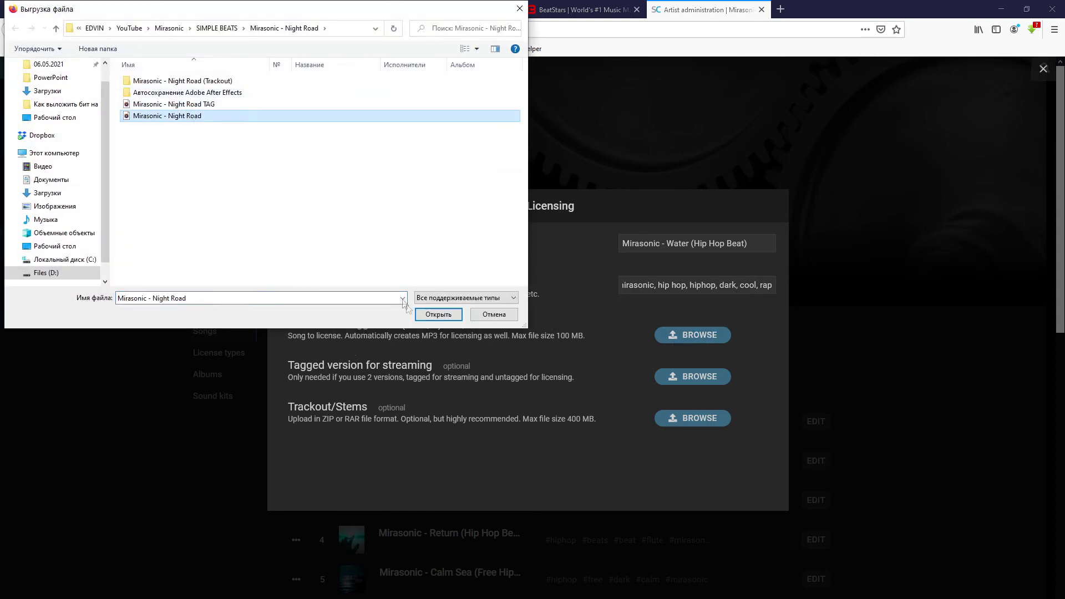
{"action": "left_click", "coordinate": [438, 314]}
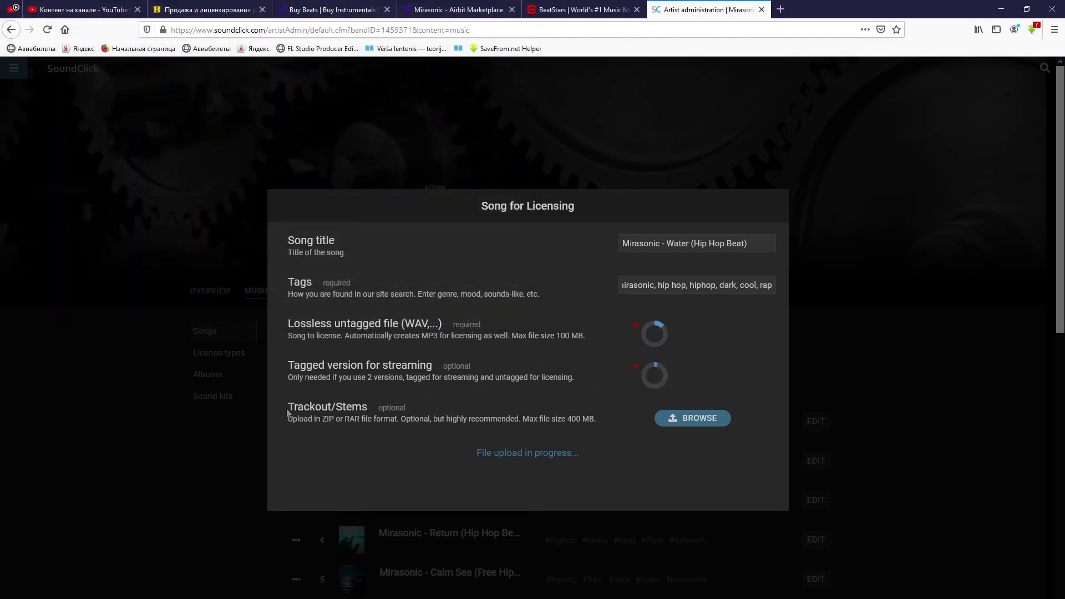
{"action": "left_click_drag", "start_coordinate": [286, 413], "coordinate": [369, 407]}
{"action": "left_click", "coordinate": [374, 407]}
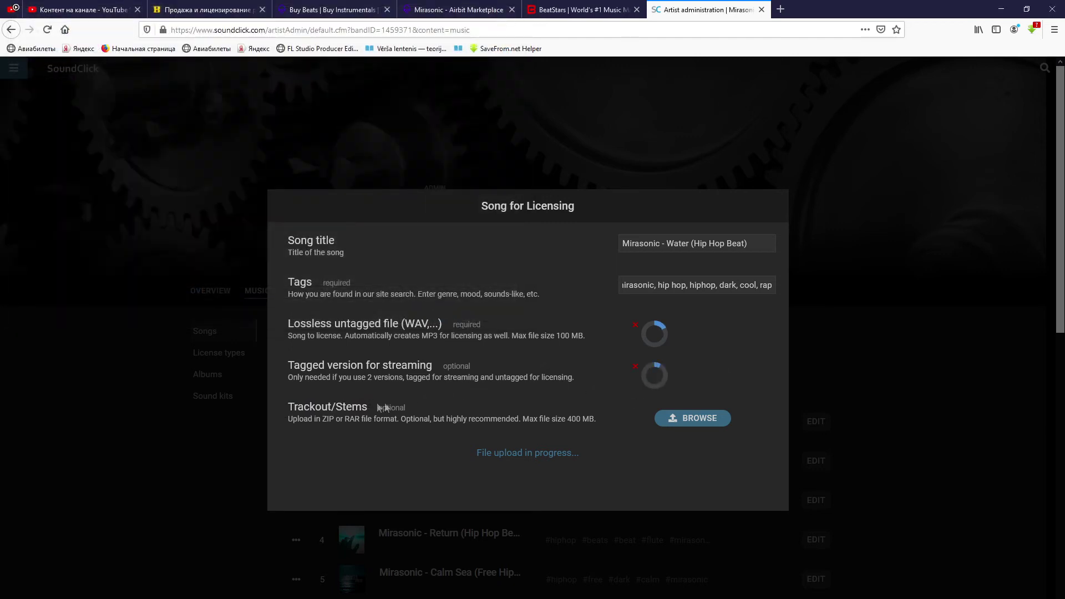
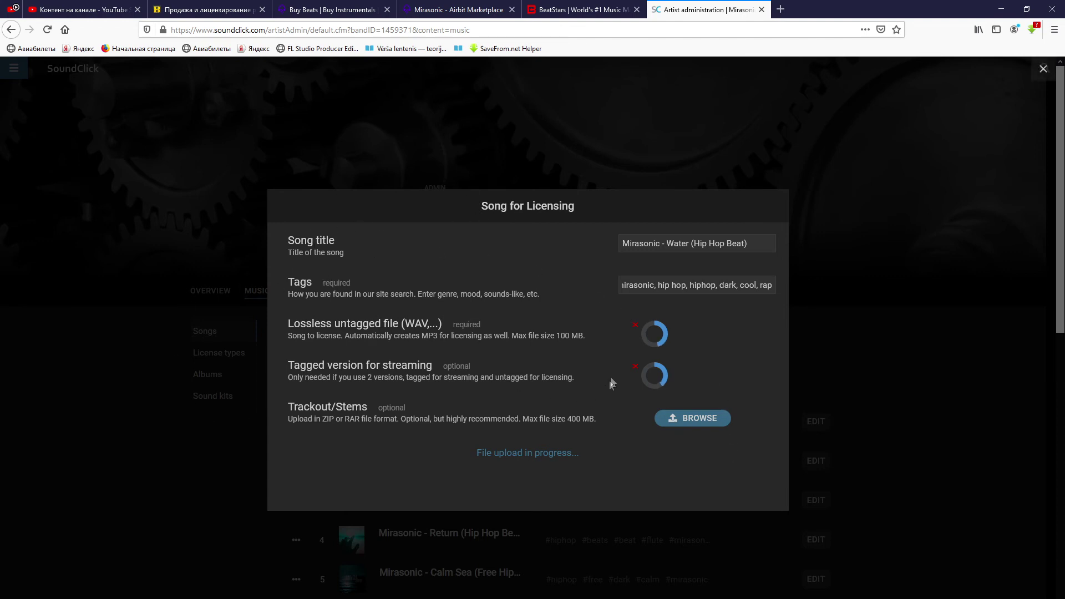
Compare against the BeatStars track editor, then return to the SoundClick licensing upload
{"action": "left_click_drag", "start_coordinate": [288, 239], "coordinate": [643, 447]}
{"action": "left_click", "coordinate": [647, 447]}
{"action": "key", "text": "ctrl+shift+Tab"}
{"action": "scroll", "coordinate": [544, 307], "scroll_direction": "down", "scroll_amount": 8}
{"action": "scroll", "coordinate": [710, 358], "scroll_direction": "up", "scroll_amount": 5}
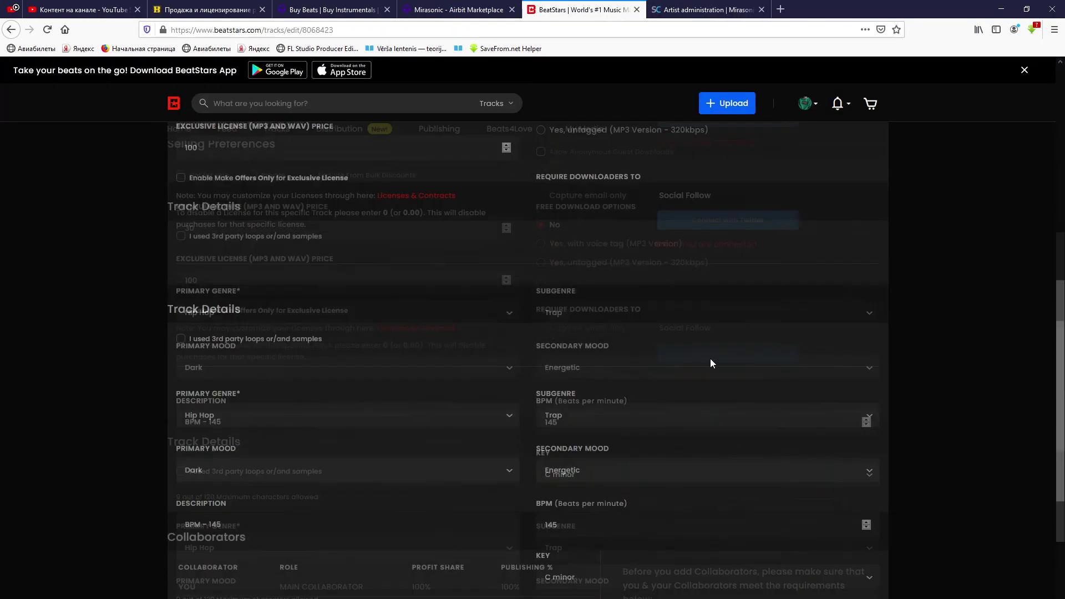
{"action": "scroll", "coordinate": [709, 358], "scroll_direction": "up", "scroll_amount": 5}
{"action": "key", "text": "ctrl+Tab"}
Adjust fields on the SoundClick licensing upload form and review the page
{"action": "left_click_drag", "start_coordinate": [574, 382], "coordinate": [444, 375]}
{"action": "left_click", "coordinate": [446, 375]}
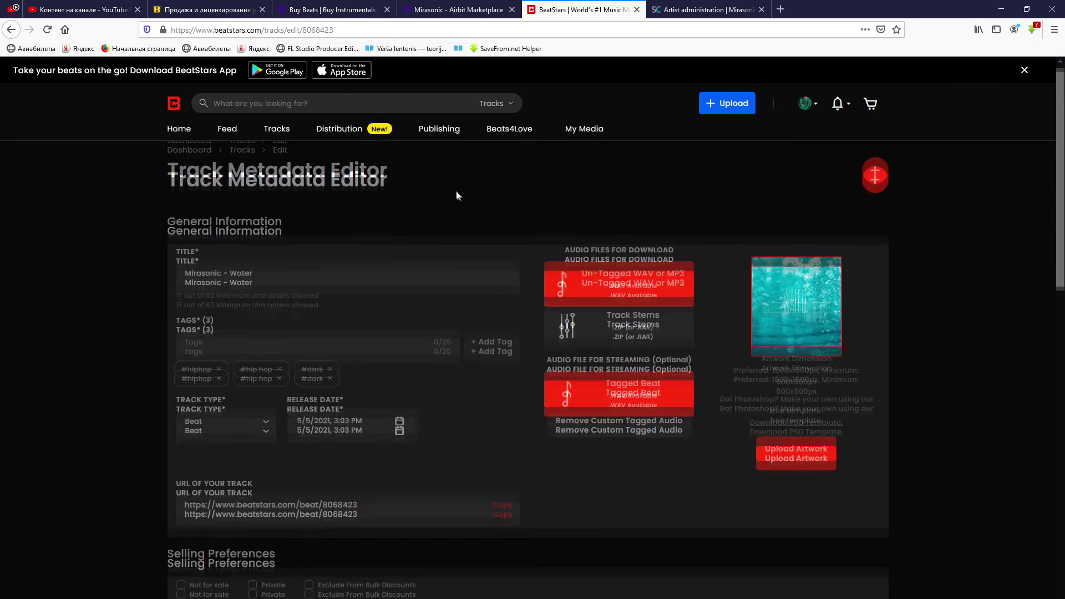
{"action": "scroll", "coordinate": [887, 444], "scroll_direction": "down", "scroll_amount": 15}
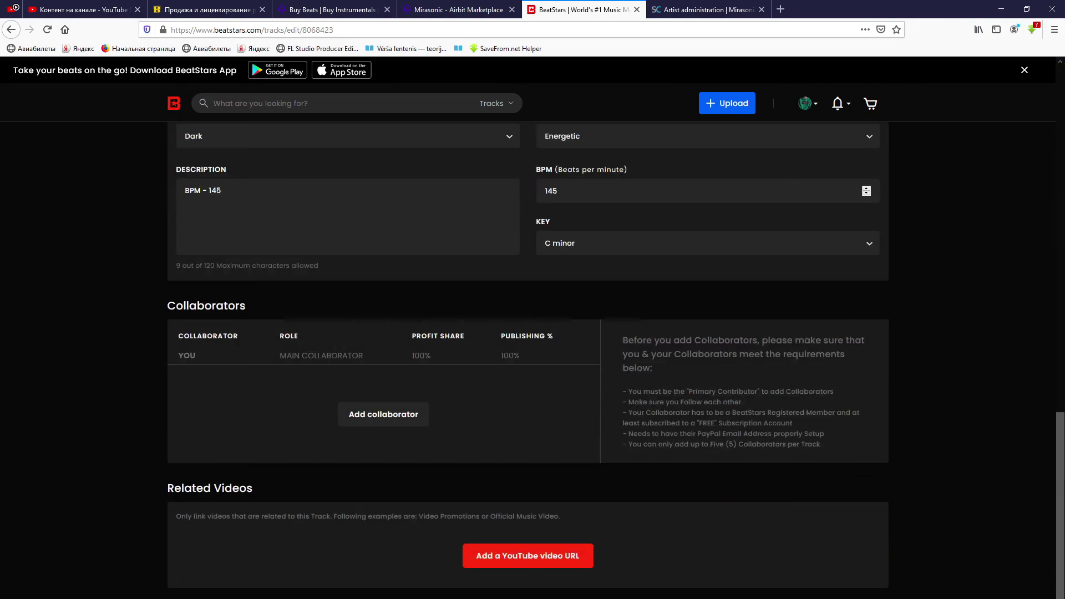
{"action": "scroll", "coordinate": [998, 388], "scroll_direction": "up", "scroll_amount": 15}
{"action": "mouse_move", "coordinate": [387, 191]}
{"action": "left_mouse_down"}
{"action": "mouse_move", "coordinate": [209, 183]}
{"action": "mouse_move", "coordinate": [135, 167]}
{"action": "mouse_move", "coordinate": [155, 182]}
{"action": "mouse_move", "coordinate": [457, 205]}
{"action": "left_mouse_up"}
{"action": "left_click", "coordinate": [458, 205]}
{"action": "scroll", "coordinate": [463, 254], "scroll_direction": "down", "scroll_amount": 10}
{"action": "scroll", "coordinate": [575, 307], "scroll_direction": "up", "scroll_amount": 10}
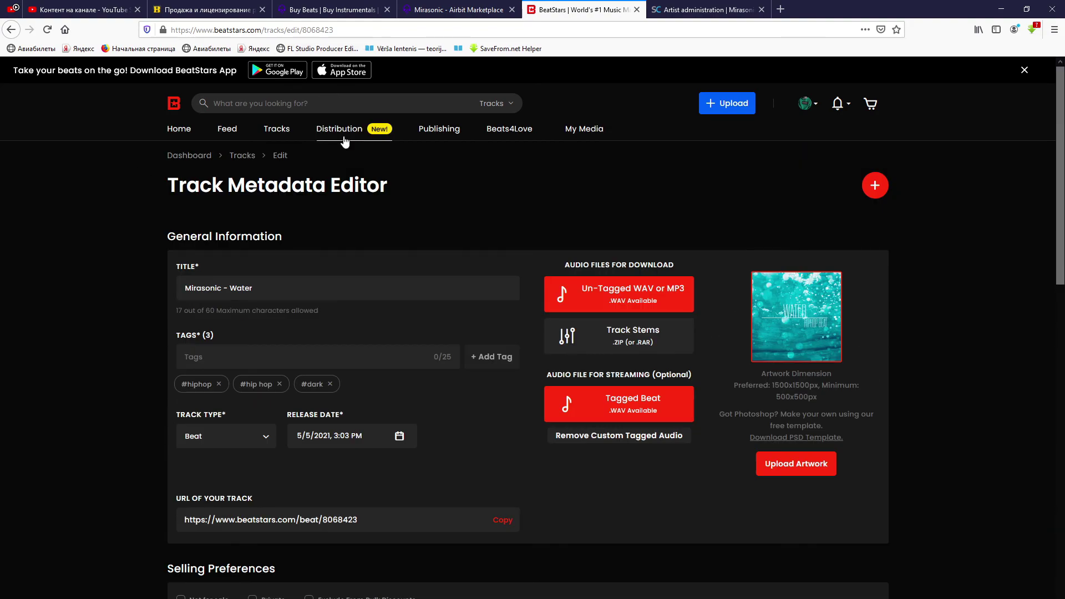
{"action": "scroll", "coordinate": [438, 198], "scroll_direction": "down", "scroll_amount": 10}
{"action": "scroll", "coordinate": [471, 250], "scroll_direction": "up", "scroll_amount": 10}
{"action": "scroll", "coordinate": [571, 360], "scroll_direction": "down", "scroll_amount": 5}
{"action": "scroll", "coordinate": [607, 362], "scroll_direction": "up", "scroll_amount": 5}
Recheck the BeatStars track details, then finish uploading the licensing files in SoundClick
{"action": "key", "text": "ctrl+Tab"}
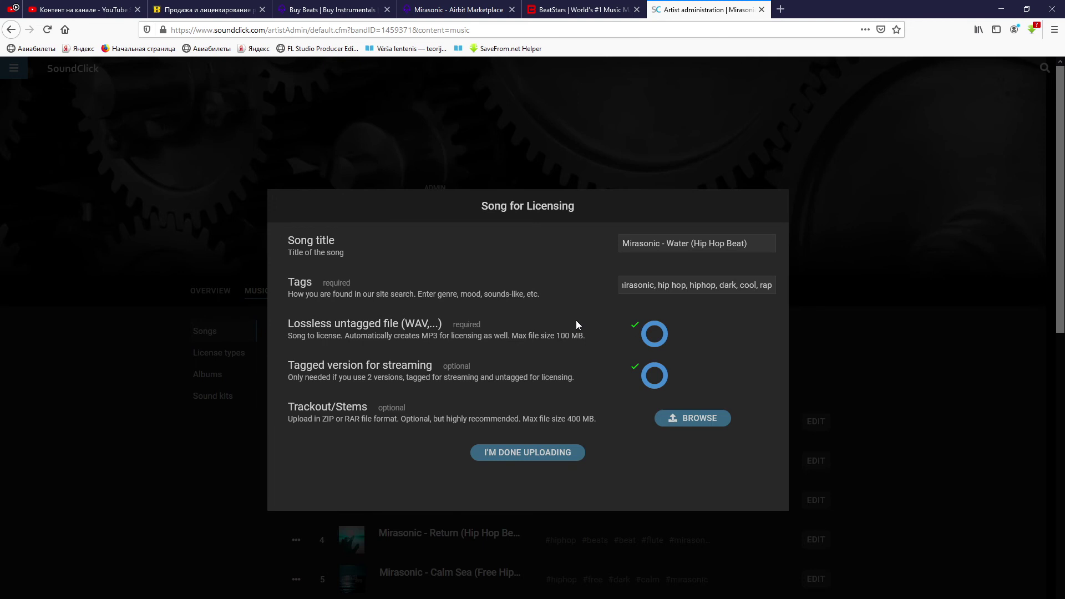
{"action": "left_click", "coordinate": [582, 9]}
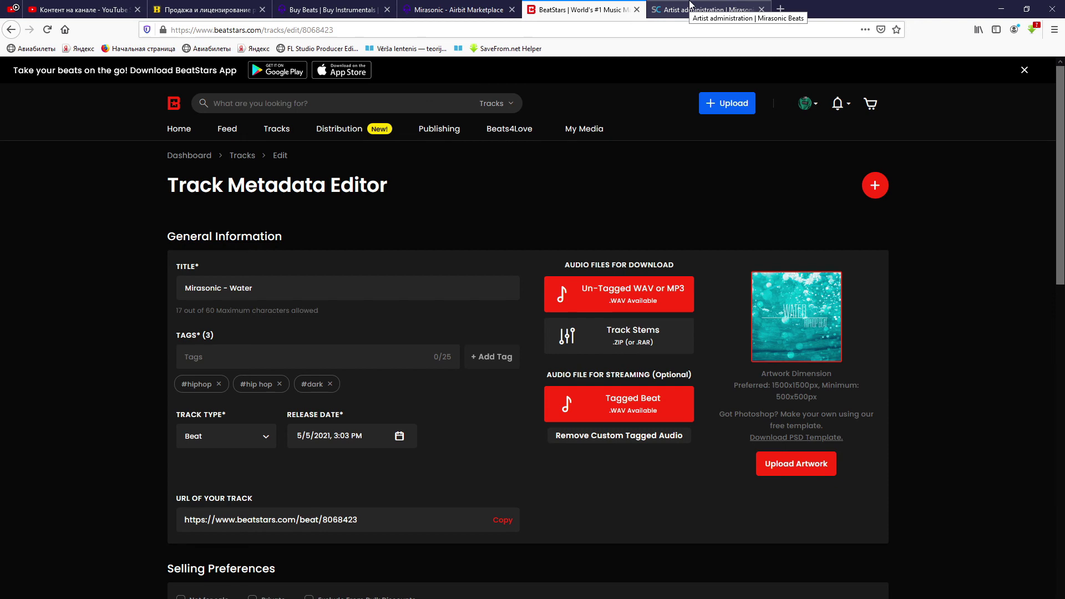
{"action": "left_click", "coordinate": [690, 6]}
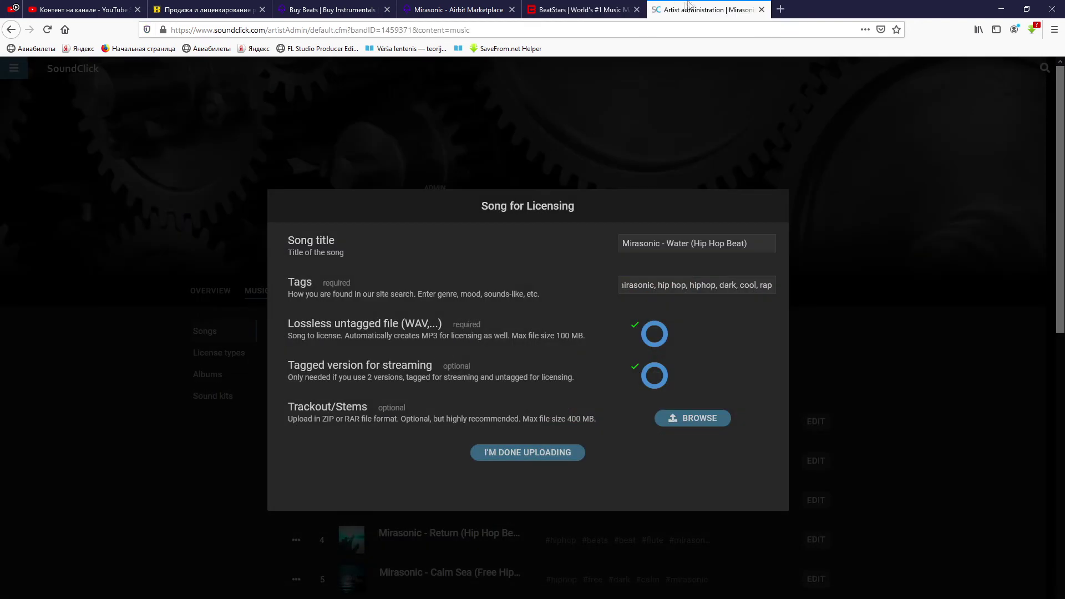
{"action": "left_click", "coordinate": [508, 452]}
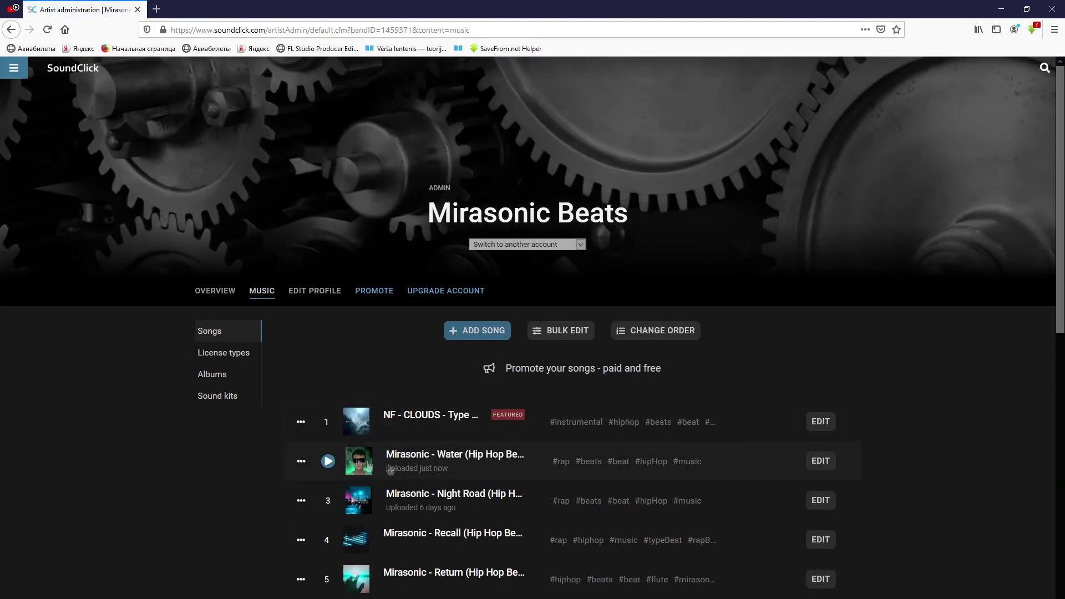
Give the Water song the description 'BPM - 145', keep Featured song off, and save
{"action": "left_click", "coordinate": [828, 462]}
{"action": "left_click", "coordinate": [429, 366]}
{"action": "type", "text": "BPM - 145"}
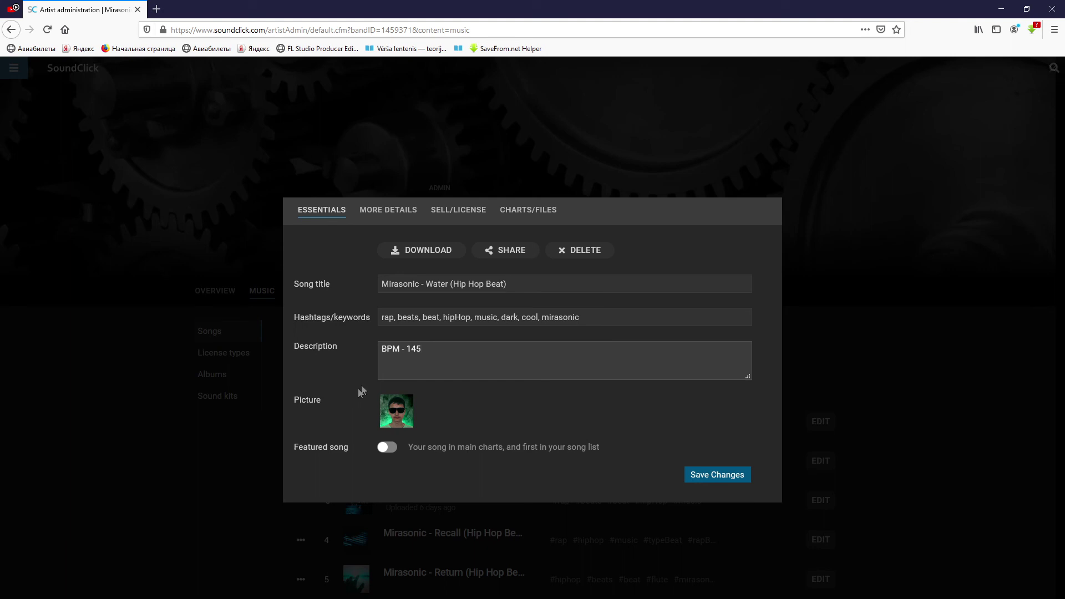
{"action": "left_click", "coordinate": [388, 449]}
{"action": "left_click", "coordinate": [390, 448]}
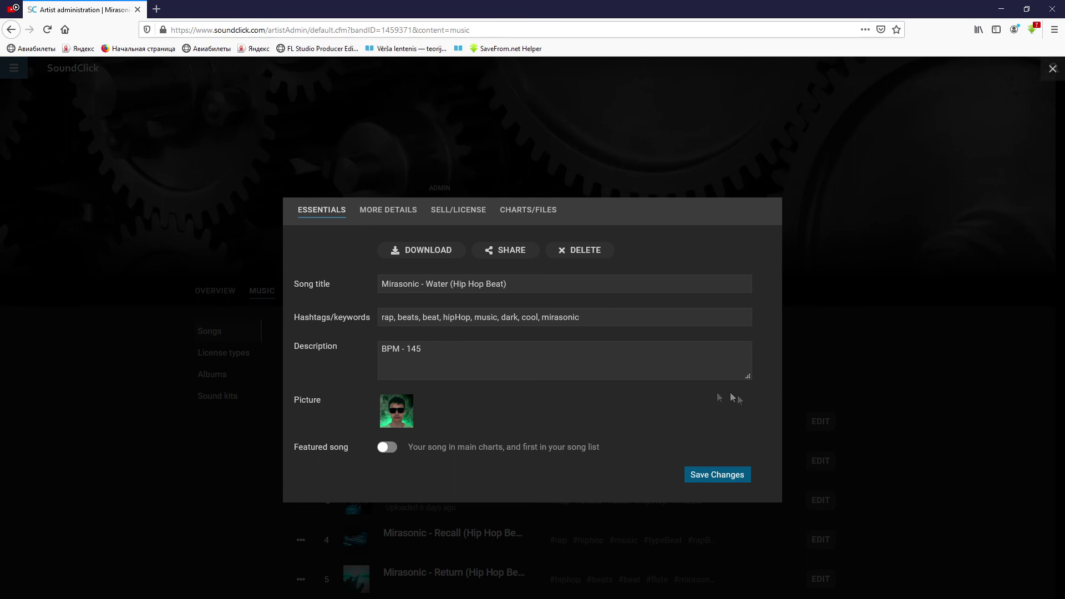
{"action": "left_click_drag", "start_coordinate": [608, 447], "coordinate": [511, 446]}
{"action": "left_click", "coordinate": [511, 447]}
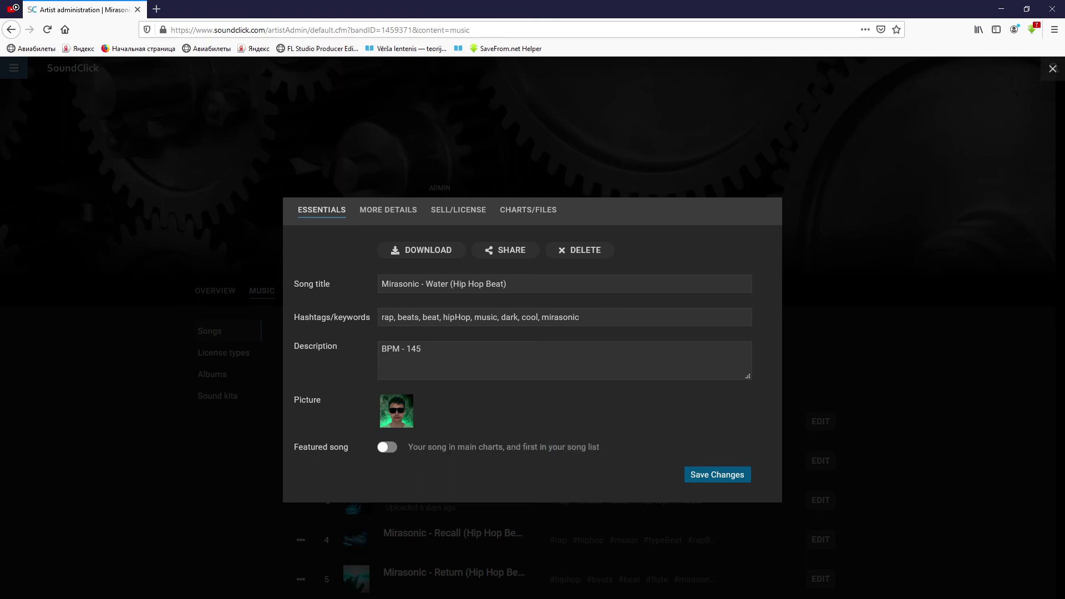
{"action": "left_click", "coordinate": [380, 448]}
{"action": "left_click", "coordinate": [383, 210]}
{"action": "left_click", "coordinate": [324, 210]}
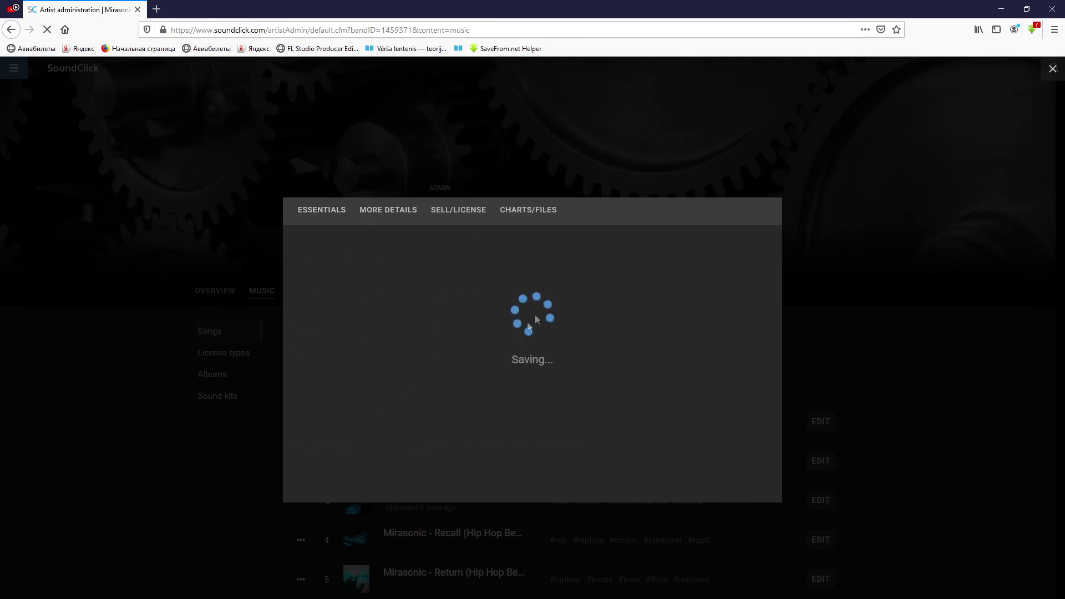
Replace the song's picture with the Water cover art image
{"action": "left_click", "coordinate": [534, 279]}
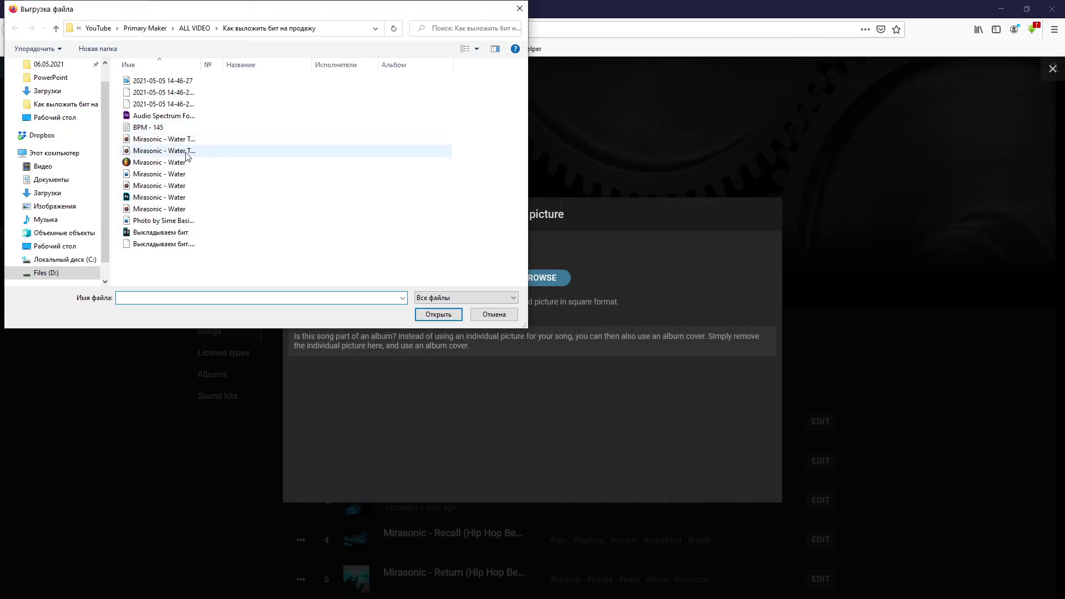
{"action": "left_click", "coordinate": [193, 175]}
{"action": "left_click", "coordinate": [425, 317]}
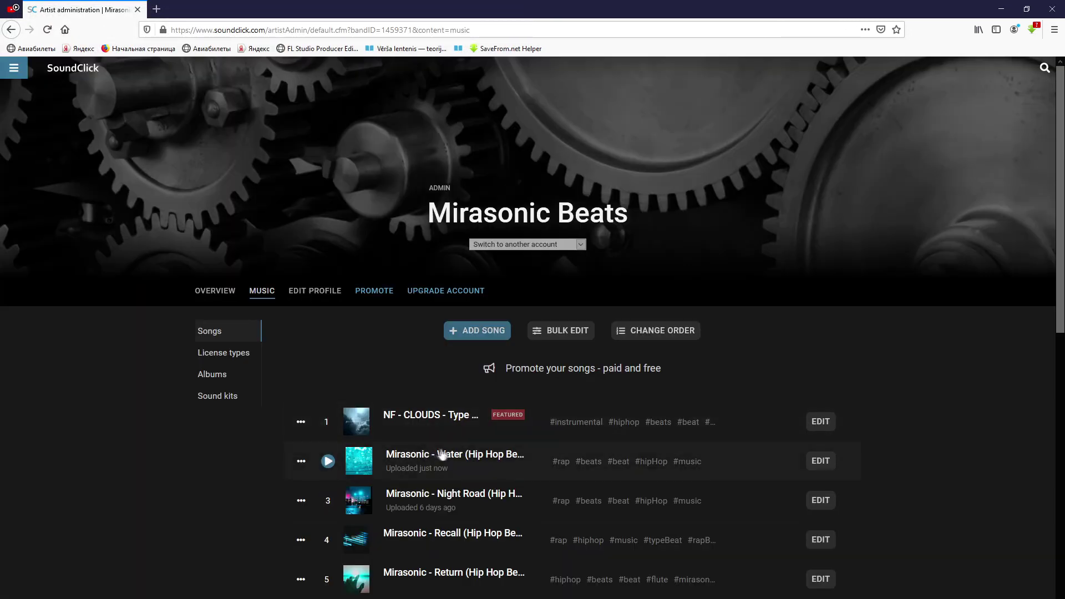
Try the Water beat's sell options: stream only, paid download at $0.99, free download
{"action": "left_click", "coordinate": [818, 463]}
{"action": "left_click", "coordinate": [438, 212]}
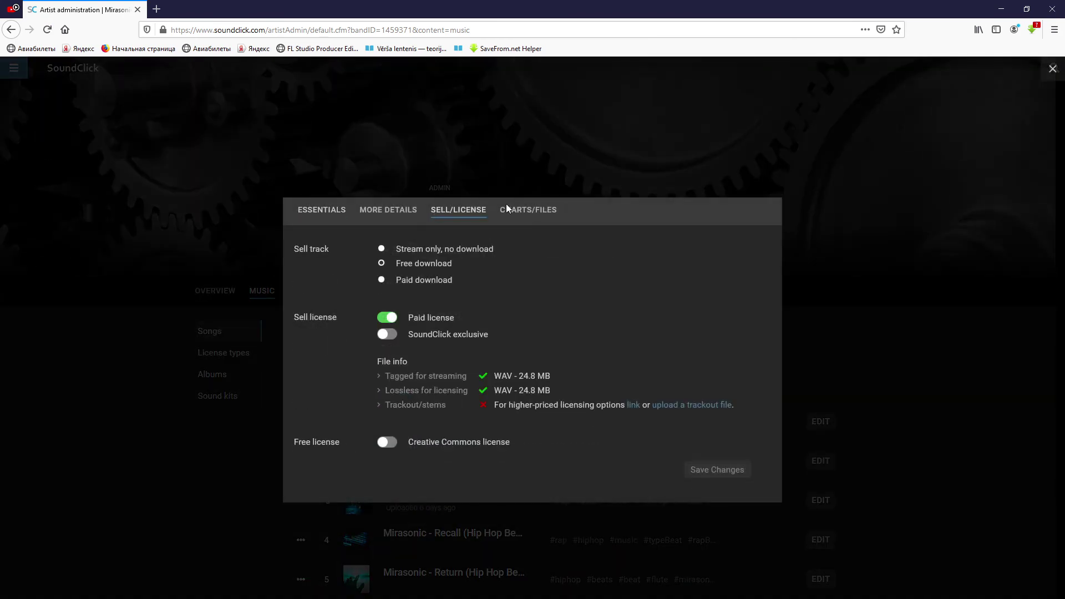
{"action": "left_click", "coordinate": [382, 249]}
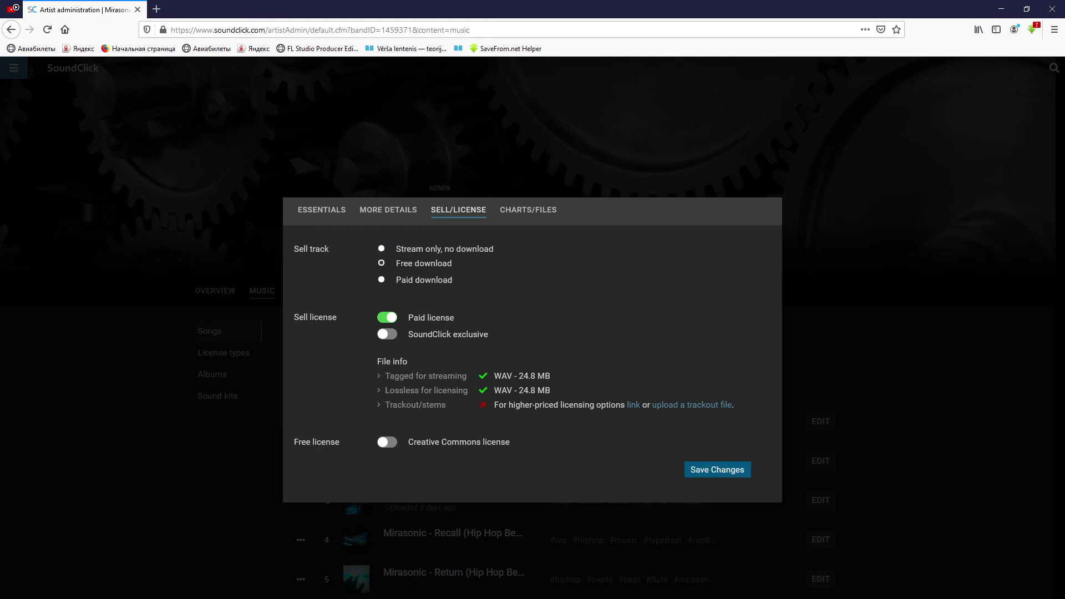
{"action": "left_click", "coordinate": [383, 248]}
{"action": "left_click", "coordinate": [381, 279]}
{"action": "left_click", "coordinate": [498, 280]}
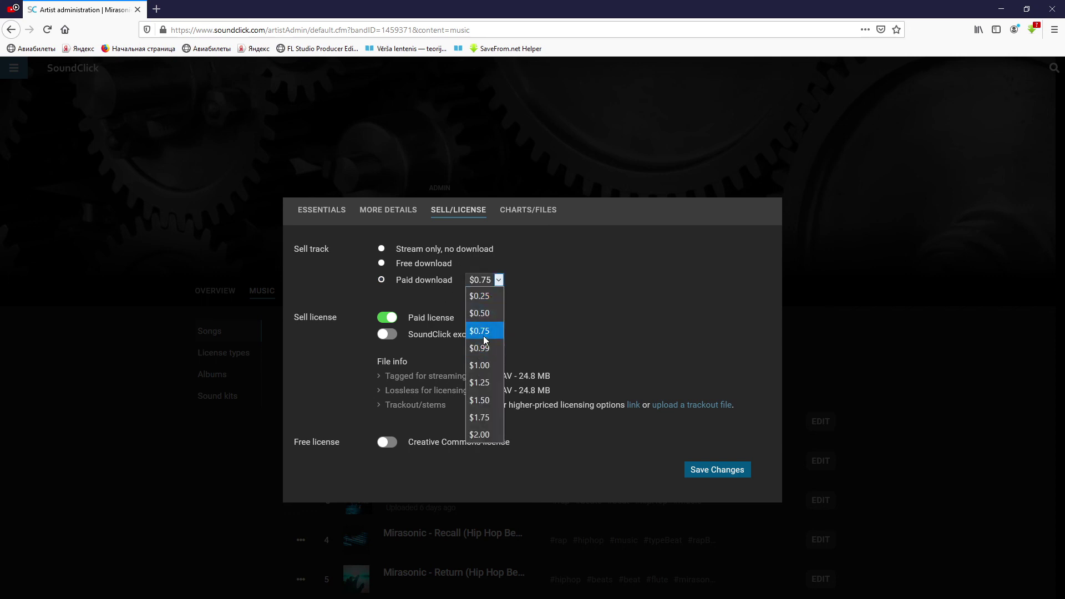
{"action": "left_click", "coordinate": [480, 348]}
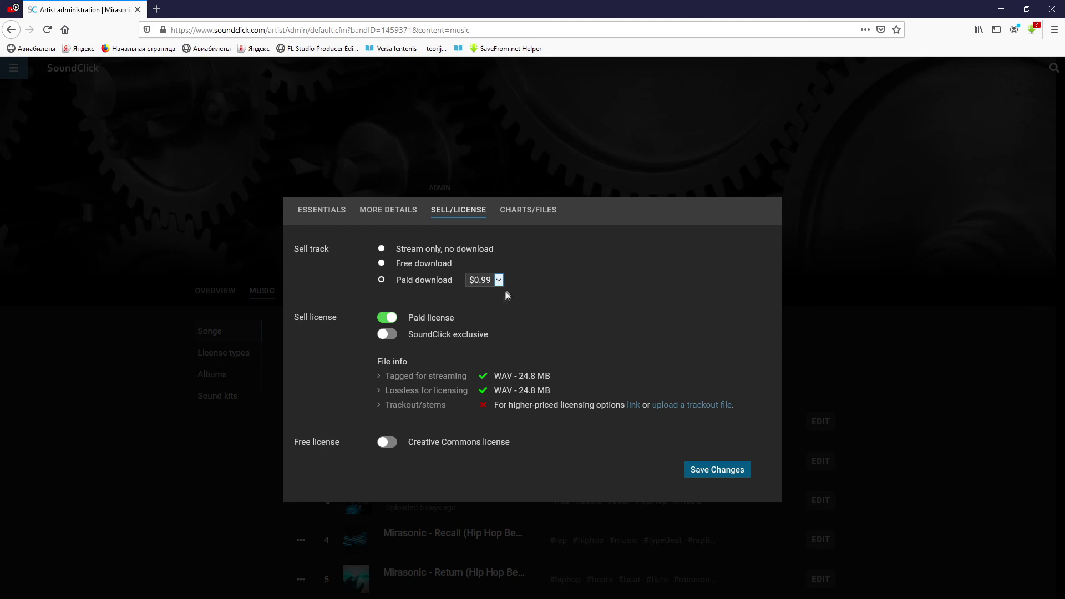
{"action": "left_click", "coordinate": [381, 264]}
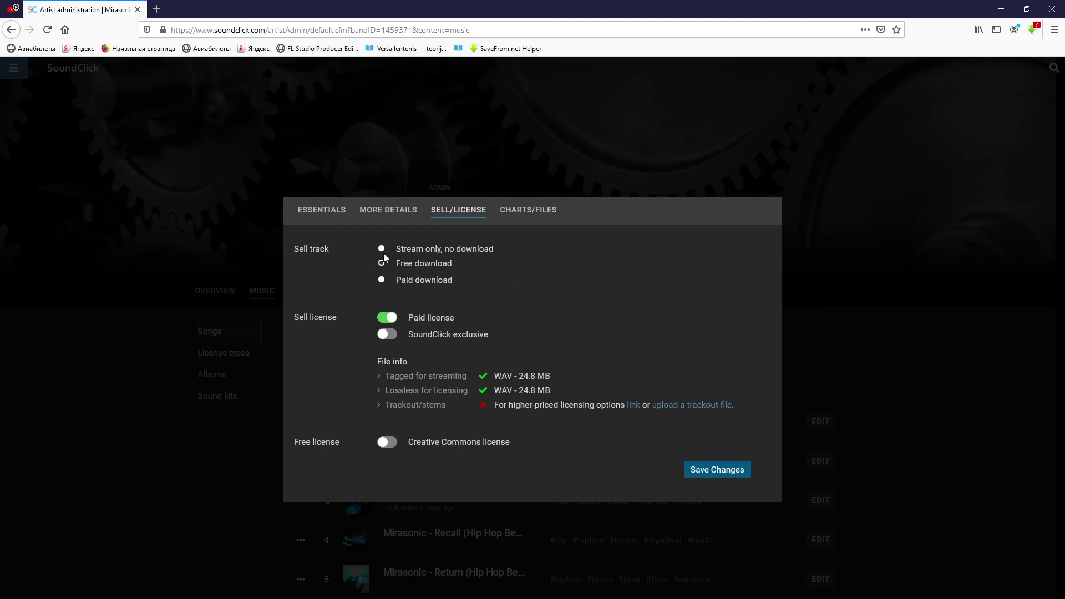
{"action": "left_click", "coordinate": [381, 250]}
Select Free download, leave Creative Commons off, and save the sell and license settings
{"action": "left_click_drag", "start_coordinate": [489, 334], "coordinate": [406, 337]}
{"action": "left_click", "coordinate": [406, 338]}
{"action": "left_click_drag", "start_coordinate": [411, 339], "coordinate": [524, 330]}
{"action": "left_click", "coordinate": [525, 330]}
{"action": "mouse_move", "coordinate": [405, 337]}
{"action": "left_mouse_down"}
{"action": "mouse_move", "coordinate": [505, 331]}
{"action": "mouse_move", "coordinate": [406, 338]}
{"action": "left_mouse_up"}
{"action": "left_click", "coordinate": [505, 331]}
{"action": "left_click", "coordinate": [377, 448]}
{"action": "left_click", "coordinate": [382, 447]}
{"action": "left_click", "coordinate": [383, 266]}
{"action": "left_click", "coordinate": [387, 442]}
{"action": "left_click", "coordinate": [725, 474]}
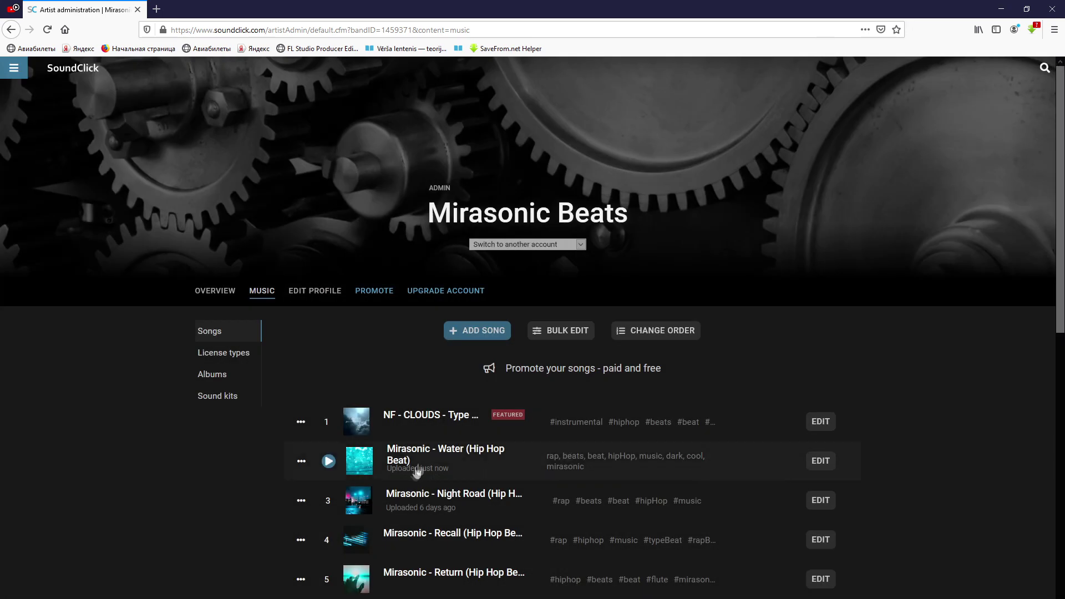
{"action": "left_click", "coordinate": [408, 447]}
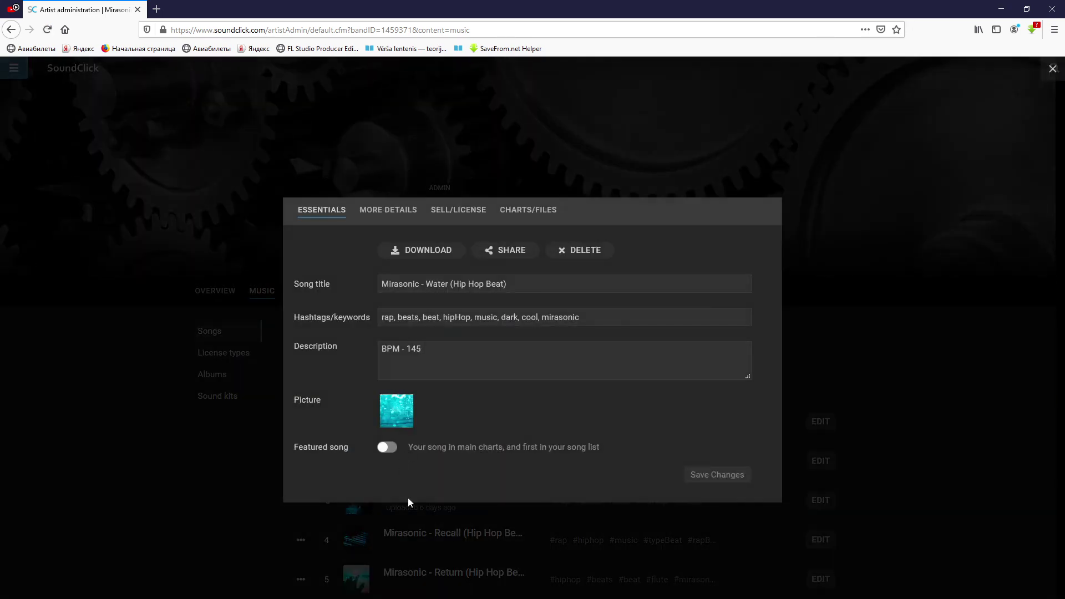
{"action": "left_click", "coordinate": [337, 555]}
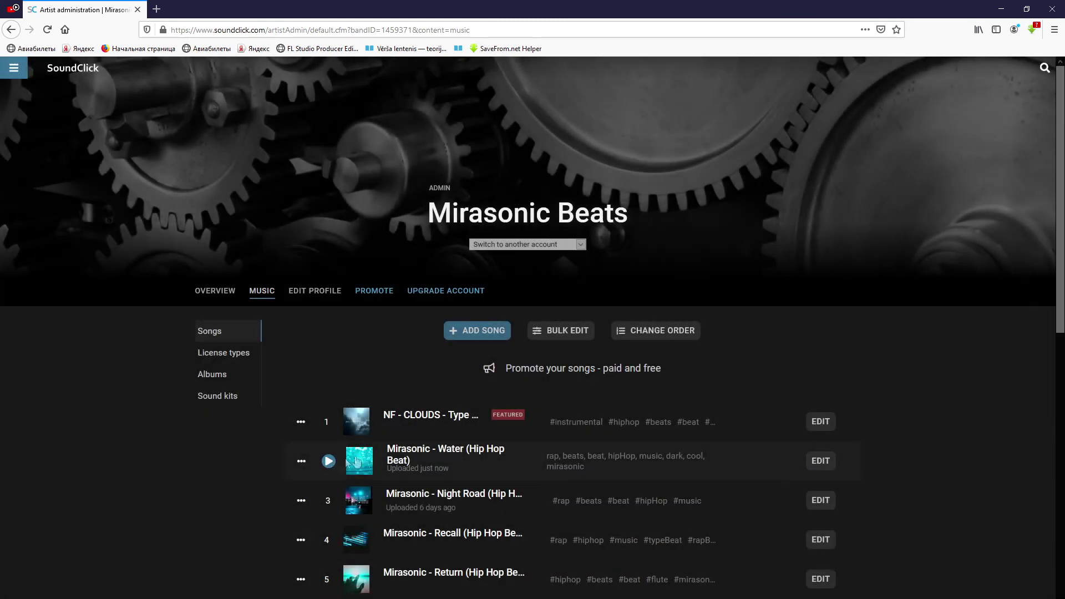
{"action": "left_click", "coordinate": [355, 460]}
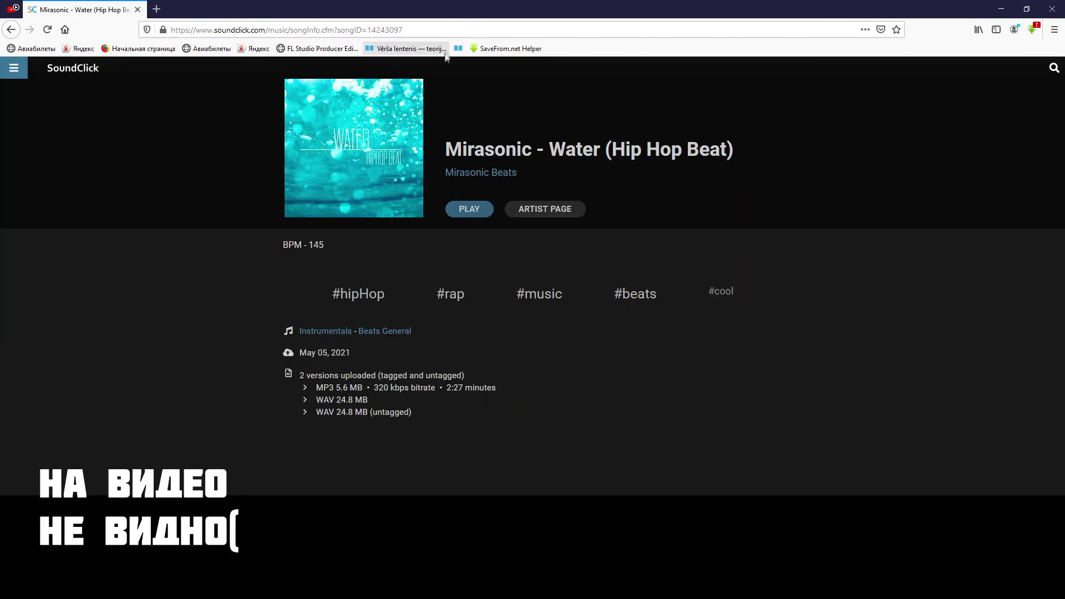
{"action": "key", "text": "ctrl+l"}
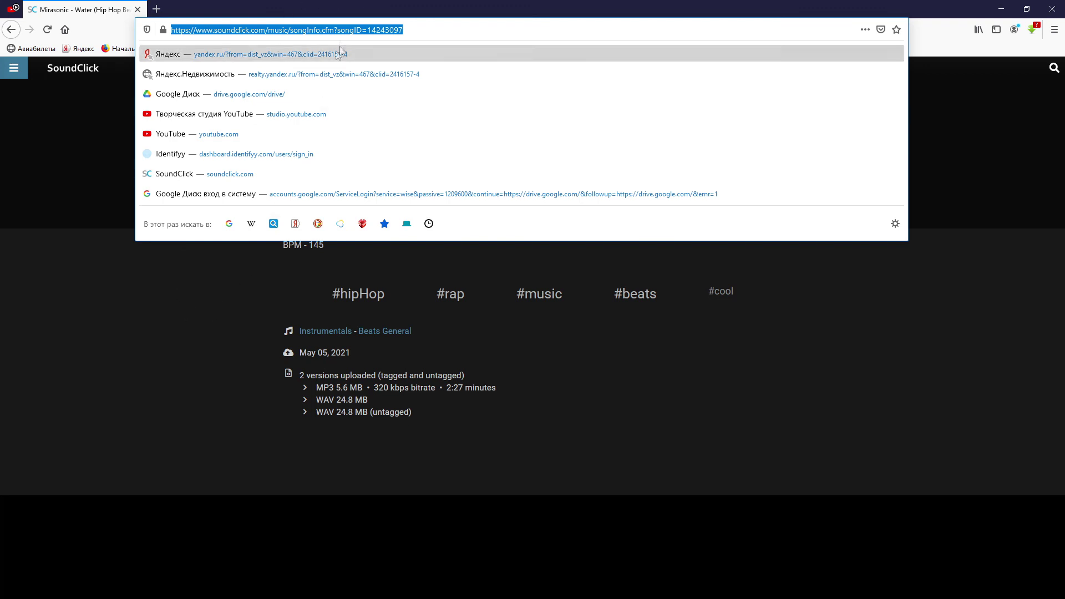
{"action": "left_click", "coordinate": [25, 430]}
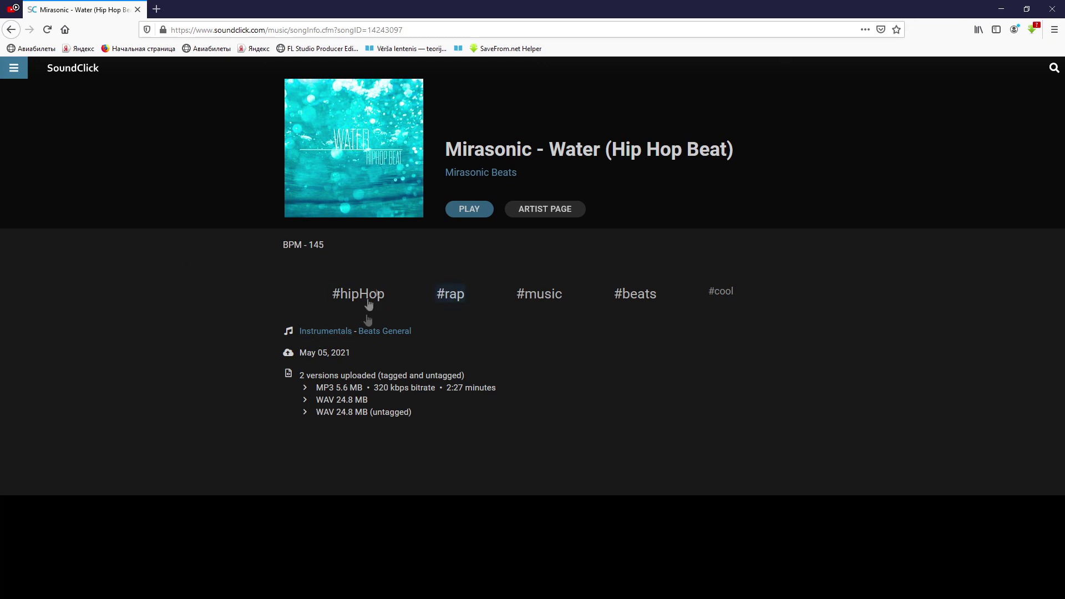
{"action": "left_click", "coordinate": [528, 216]}
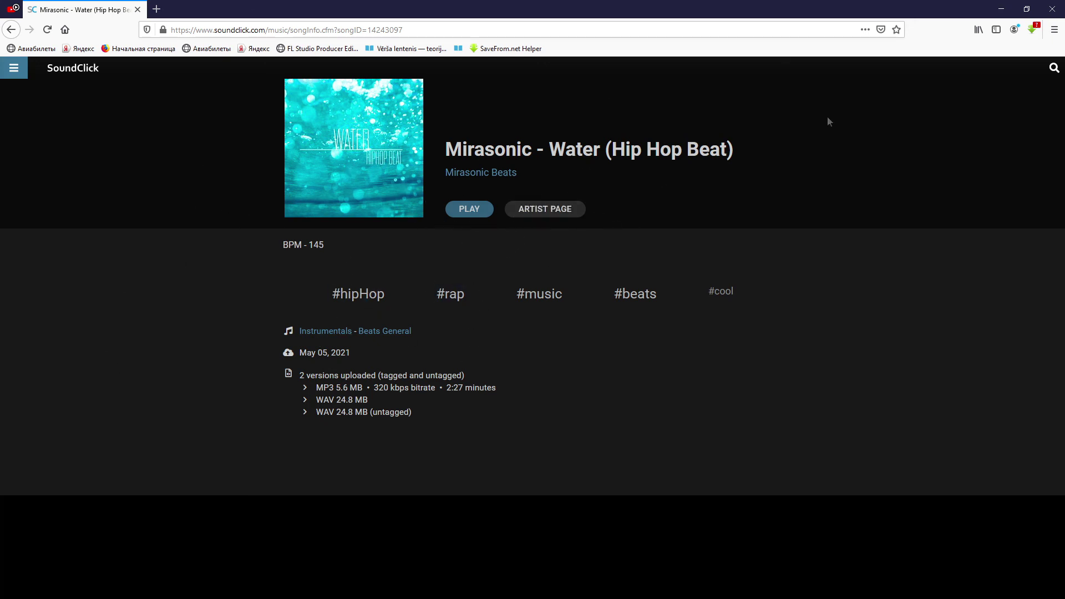